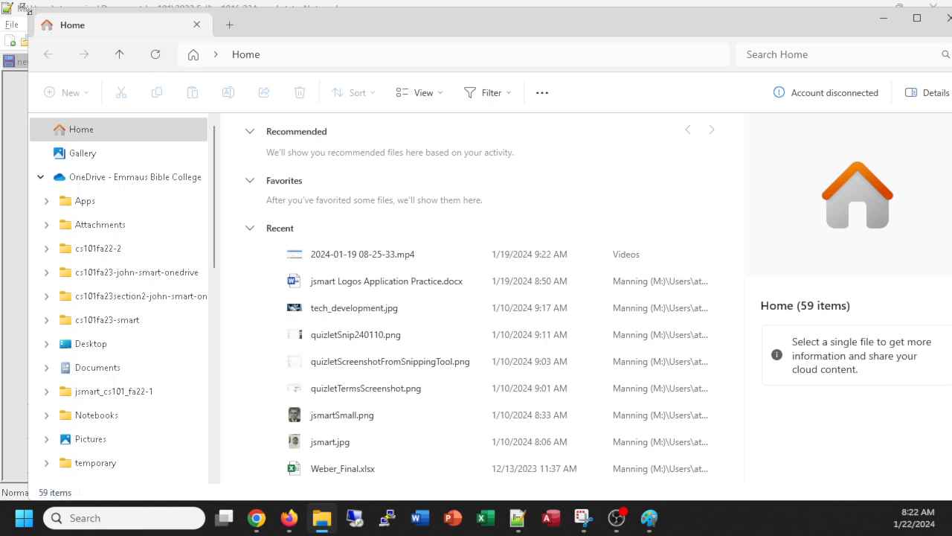
Step: Drag the File Explorer window down and right to reveal the cs101fa23Agenda.txt notes
drag(30, 14, 253, 74)
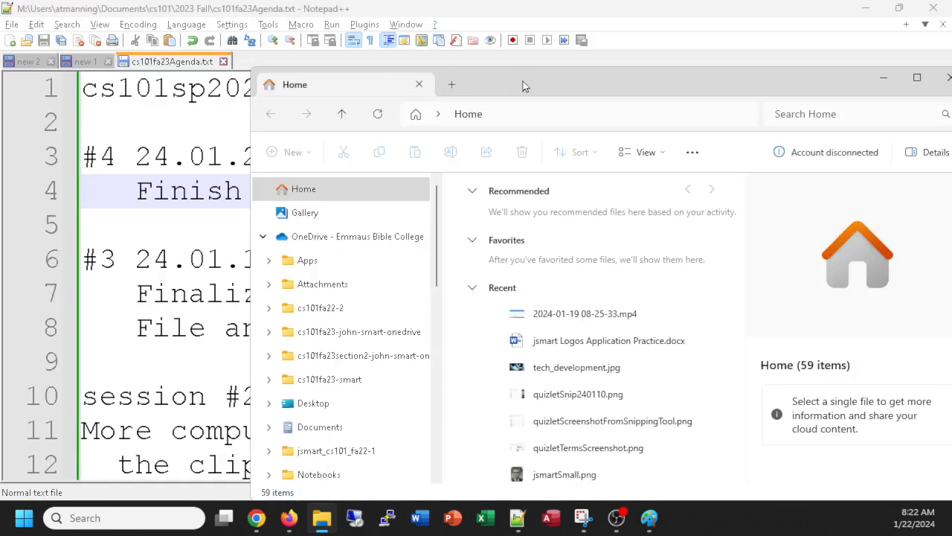
Step: Move Explorer back up-left and collapse the OneDrive tree so pinned quick-access folders show
drag(546, 85, 487, 35)
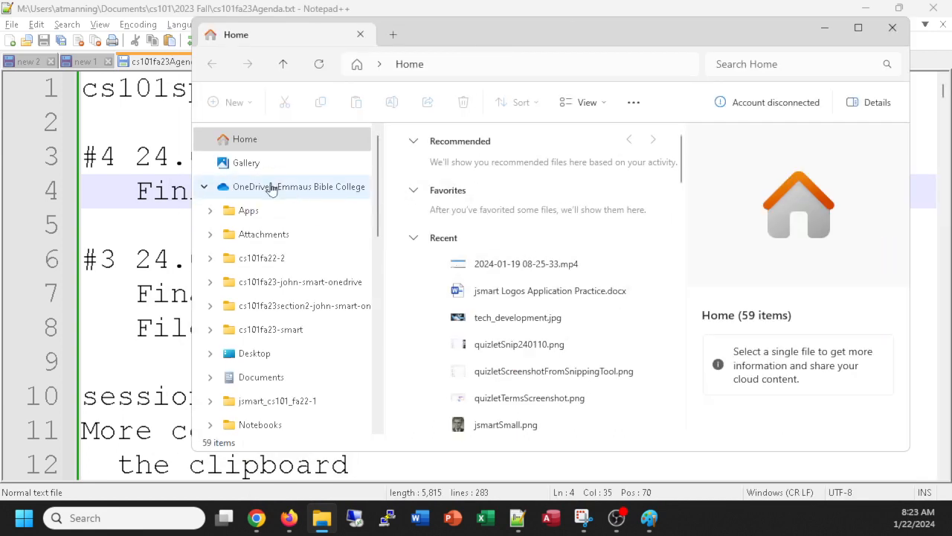
click(204, 188)
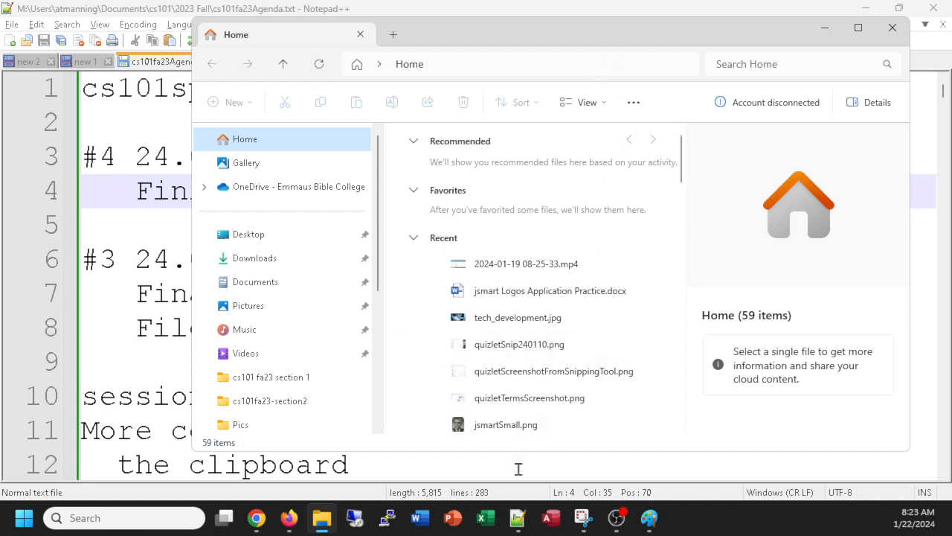
mouse_move(256, 521)
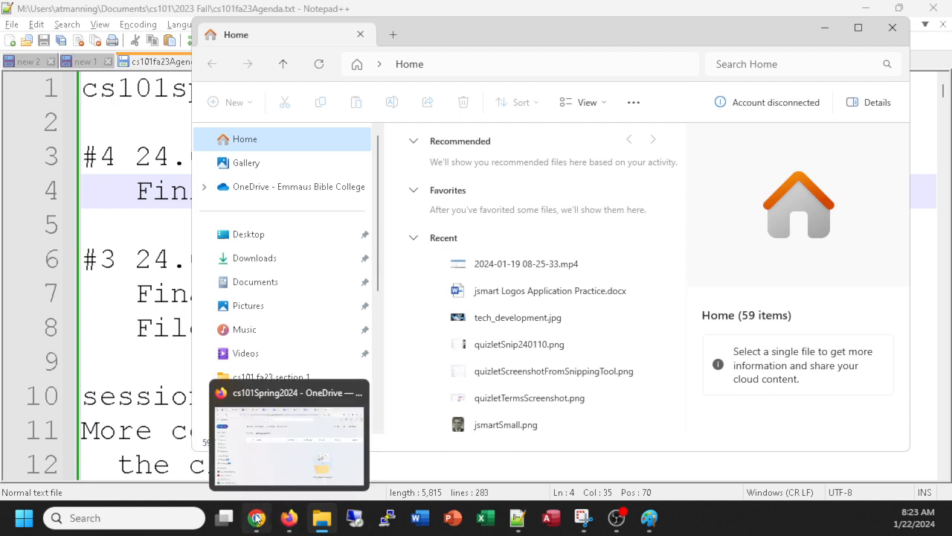
mouse_move(286, 522)
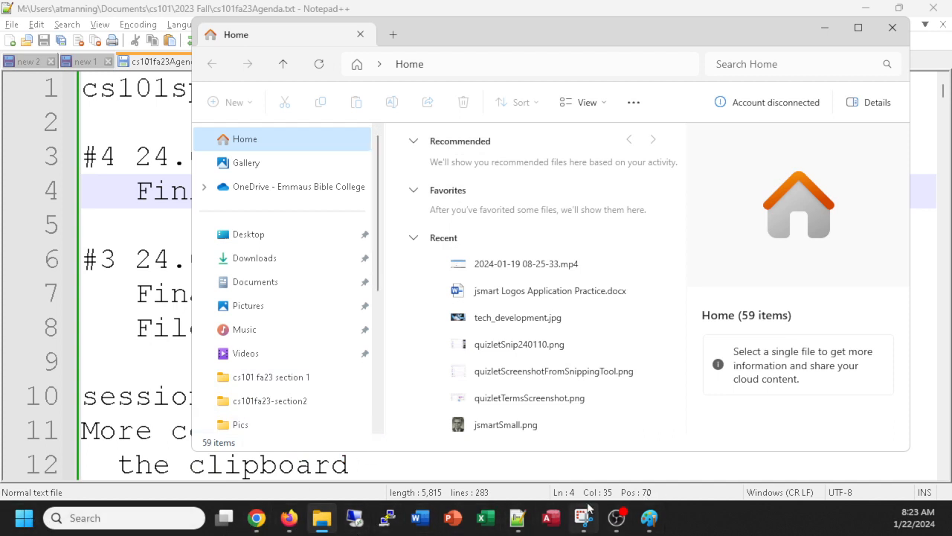
Step: Launch Microsoft Edge from the Start search and snap it to full screen
click(25, 516)
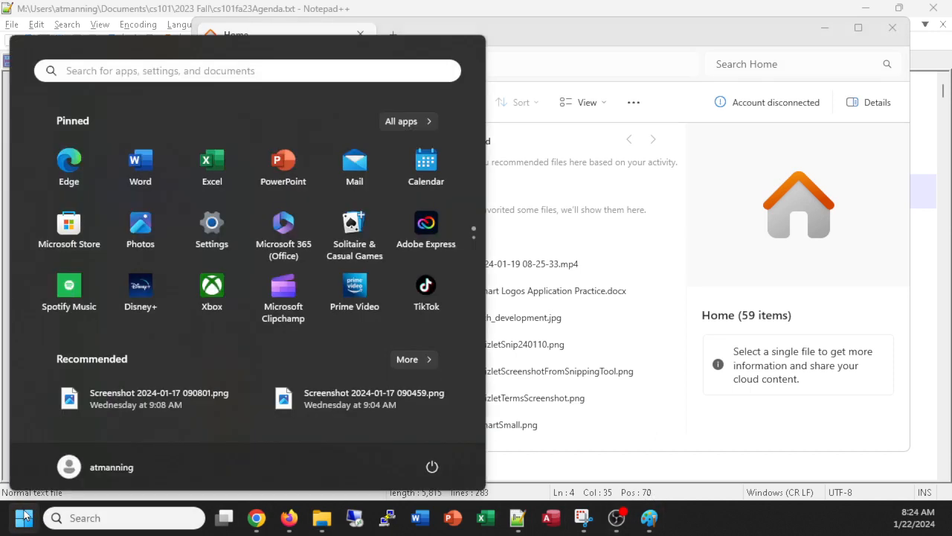
text(edg)
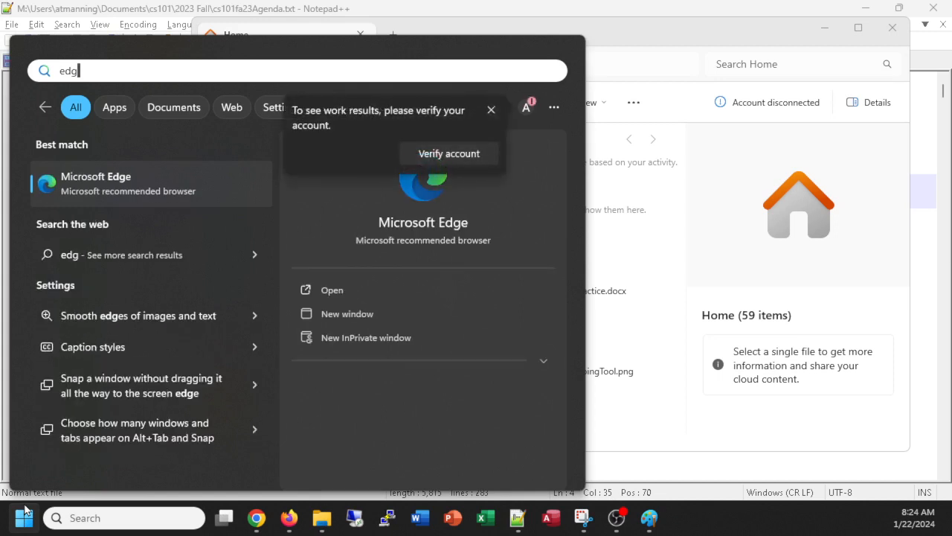
key(Return)
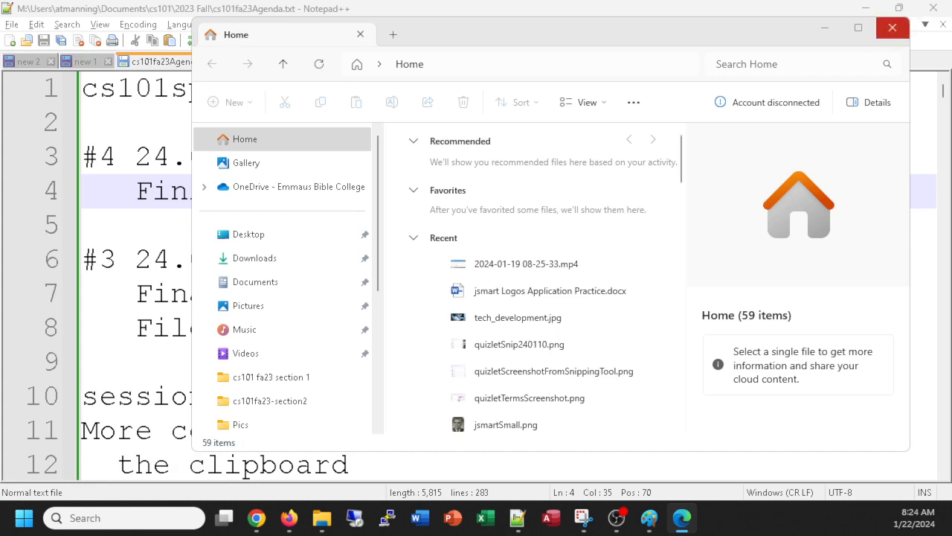
drag(951, 27, 532, 6)
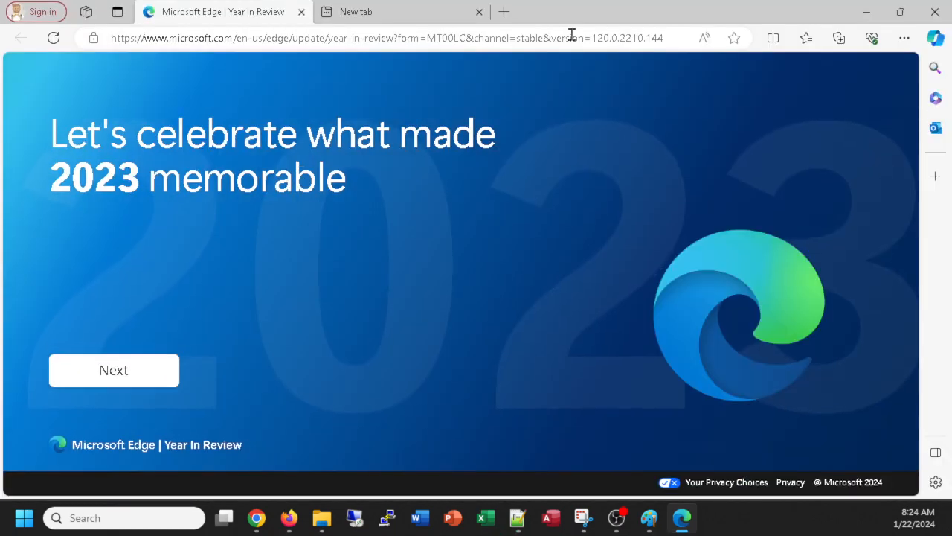
Step: Browse to office.com to load the Microsoft 365 page
click(297, 38)
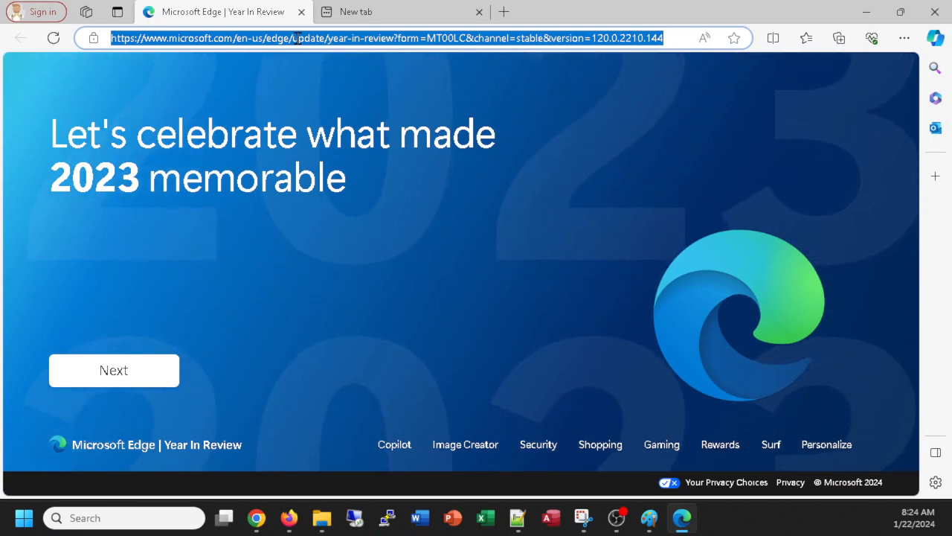
text(offic)
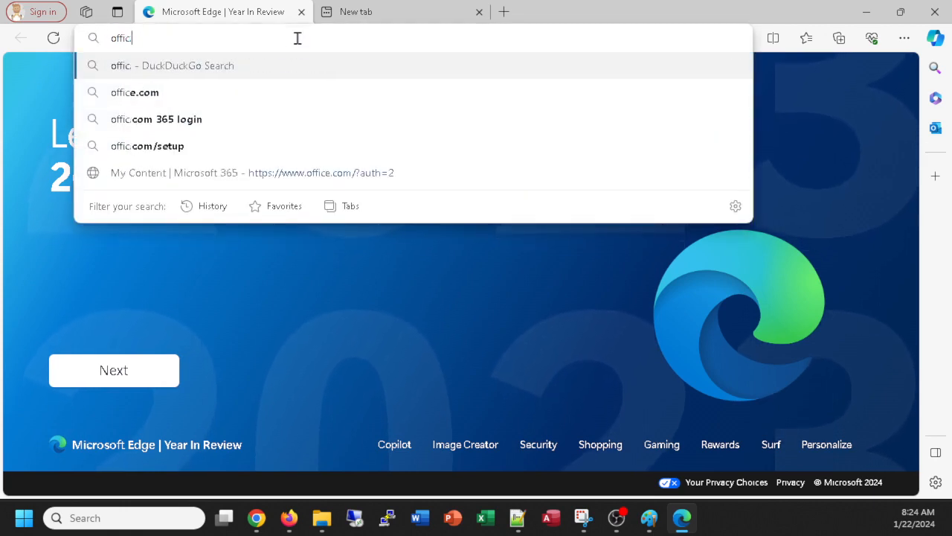
text(e.com)
key(Return)
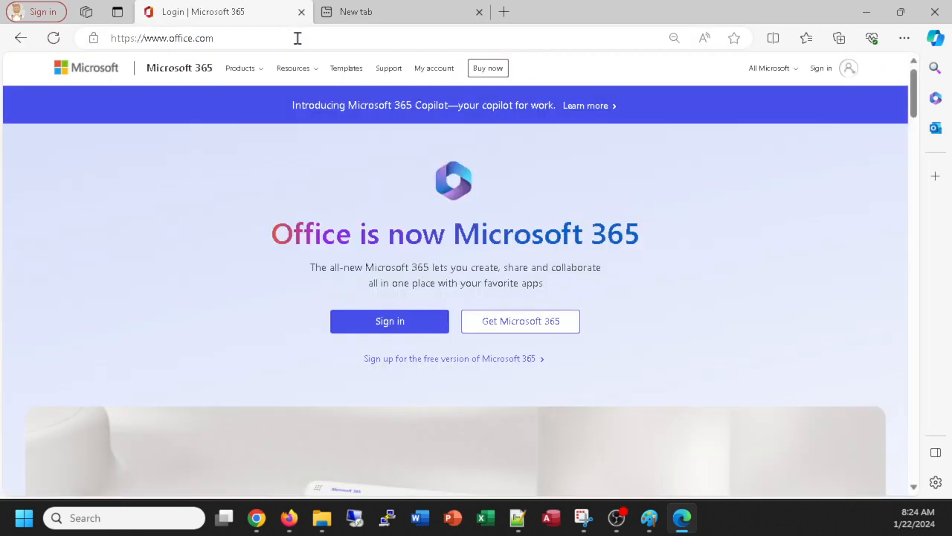
Step: Attempt the school-account sign-in, then switch to a new tab after the password is rejected
click(384, 326)
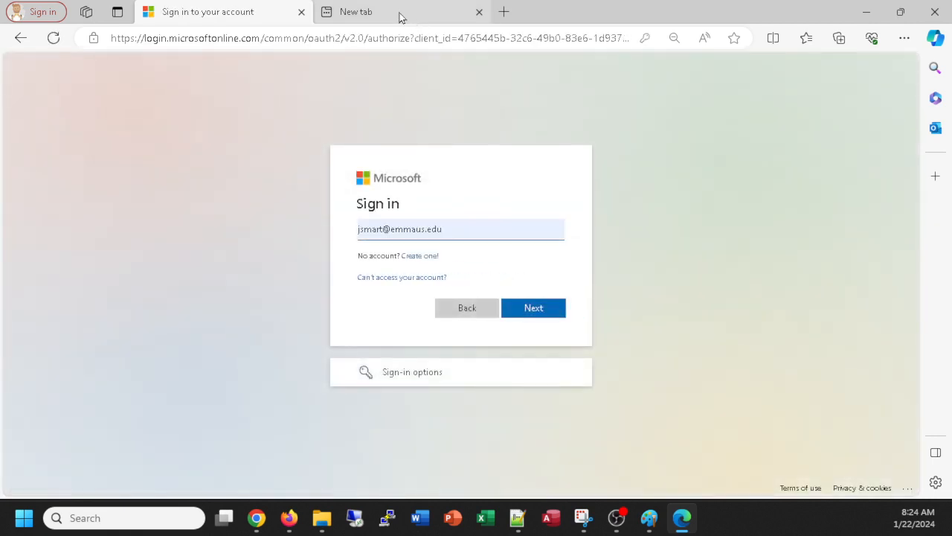
click(533, 308)
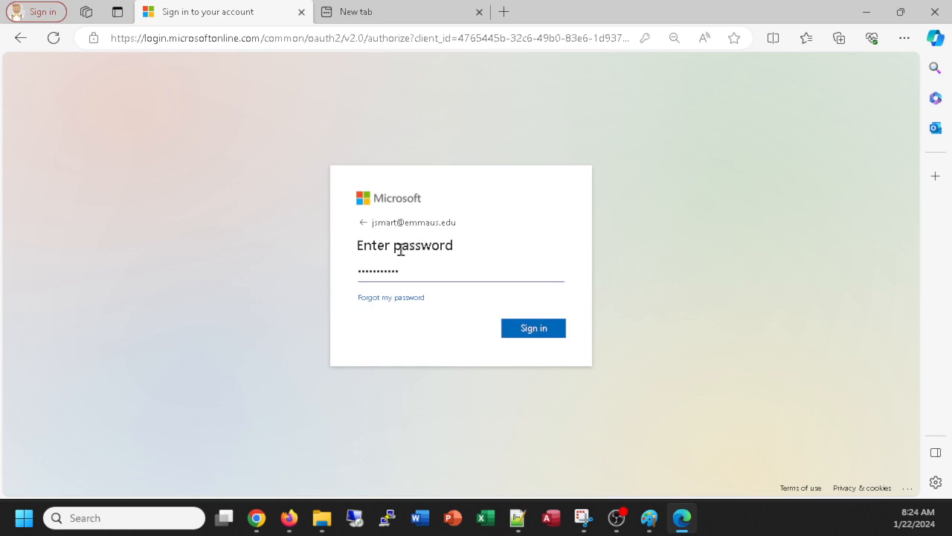
click(533, 332)
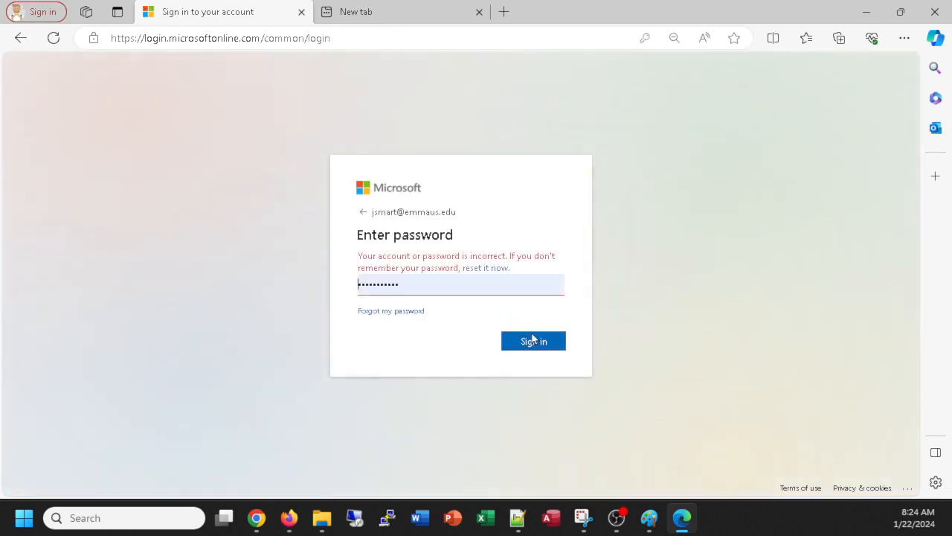
click(395, 286)
click(406, 15)
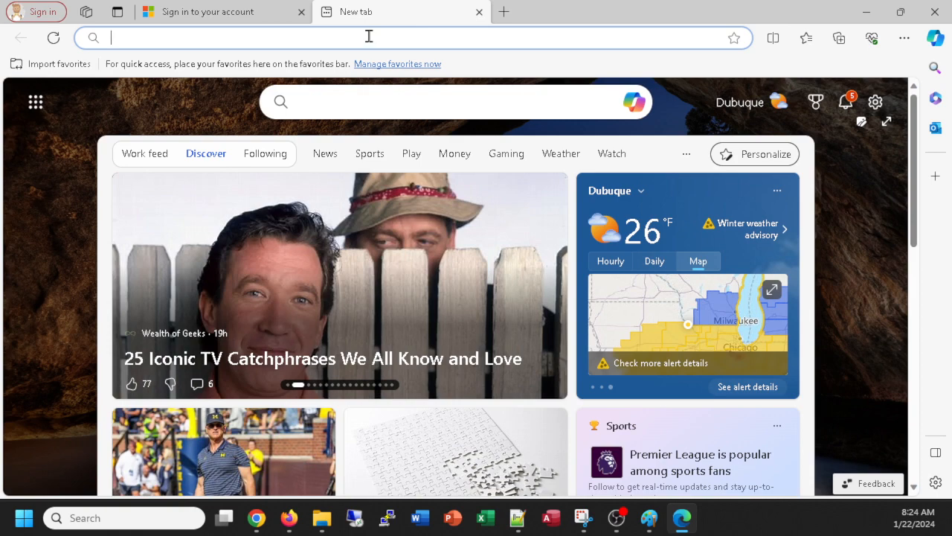
Step: Go to bitwarden.com and log into the web vault with the master password
text(bitwarden.com)
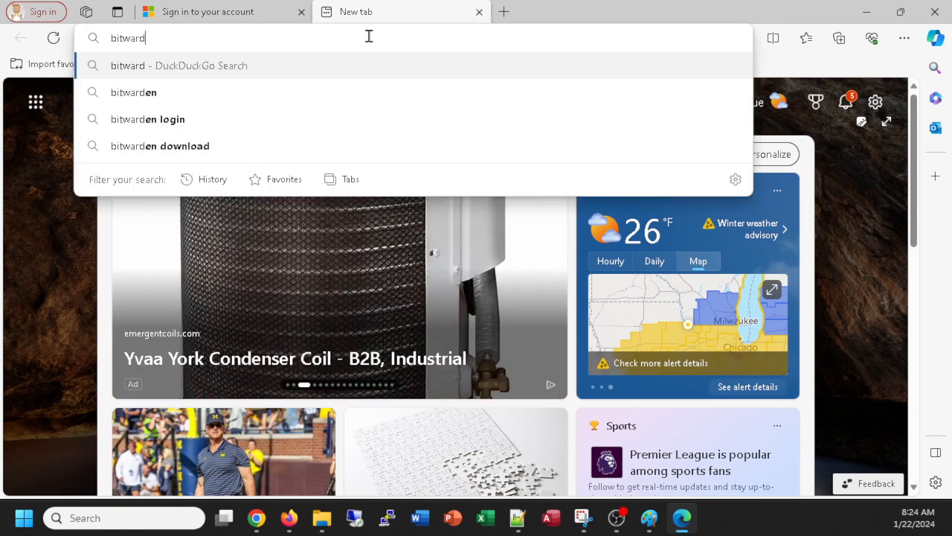
key(Return)
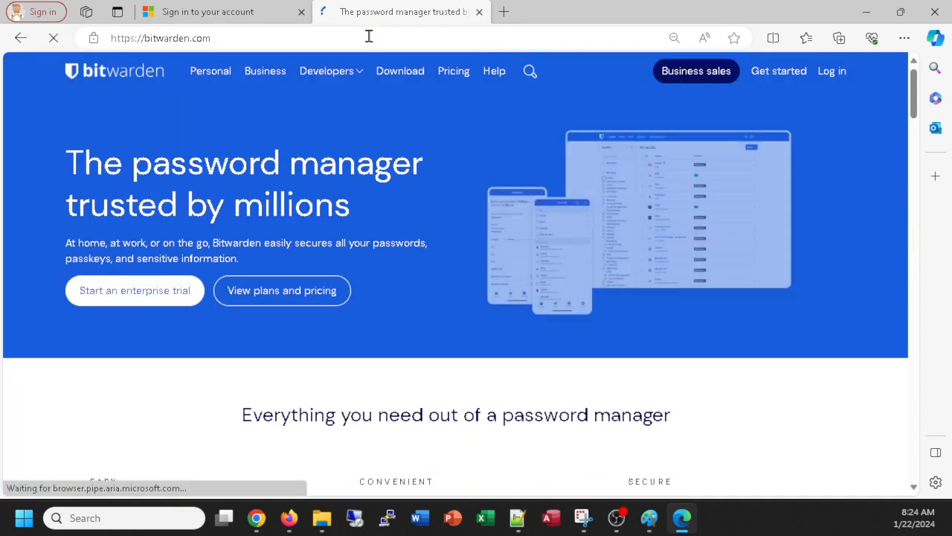
click(823, 100)
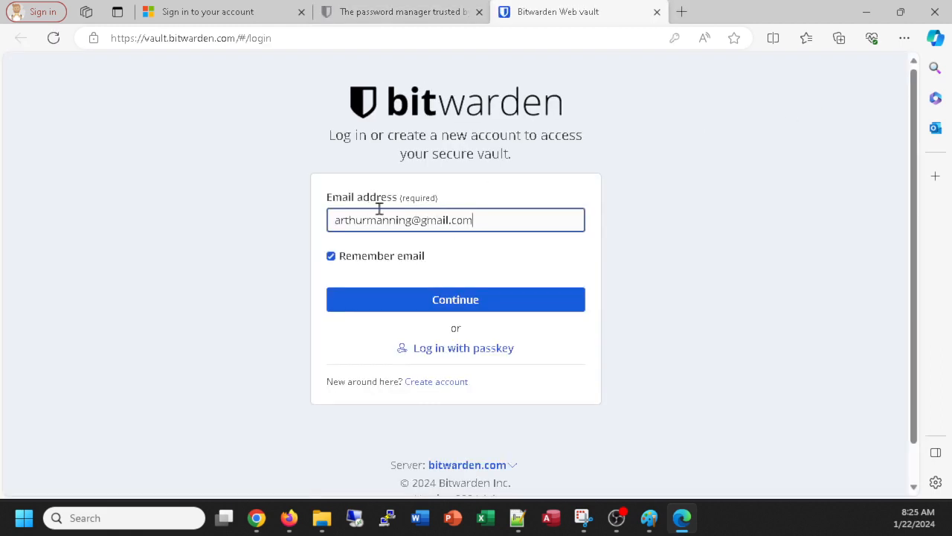
click(453, 301)
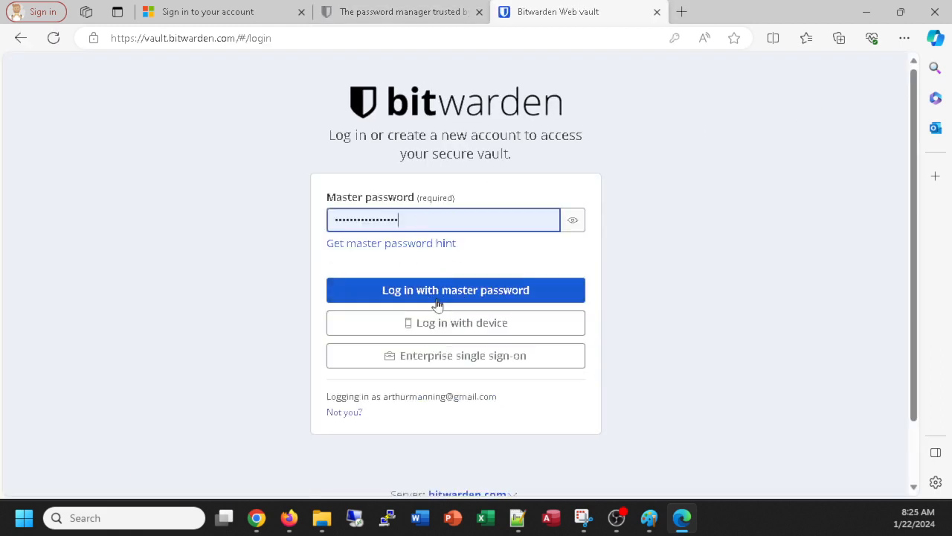
click(439, 298)
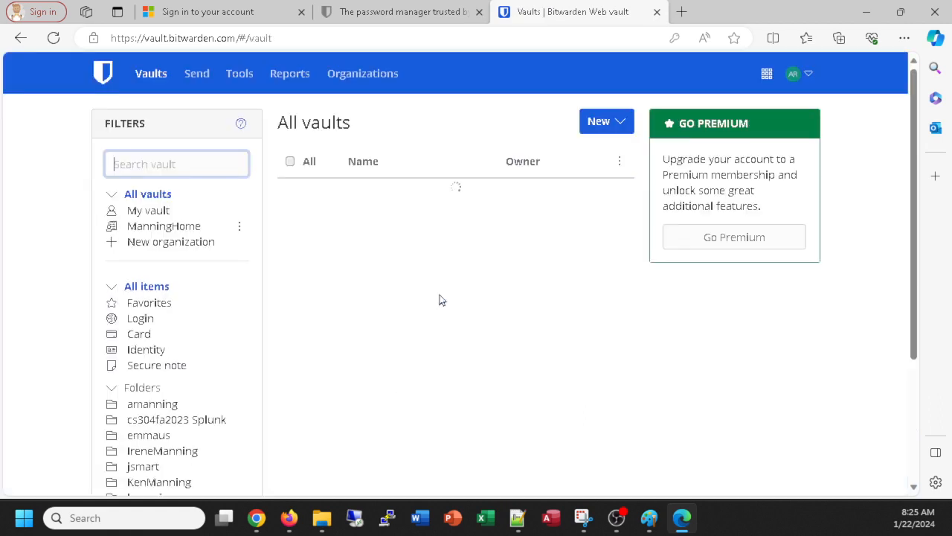
Step: Copy the atmOffice and Azure.com login password, then reselect the Microsoft password field
scroll(294, 383, down, 3)
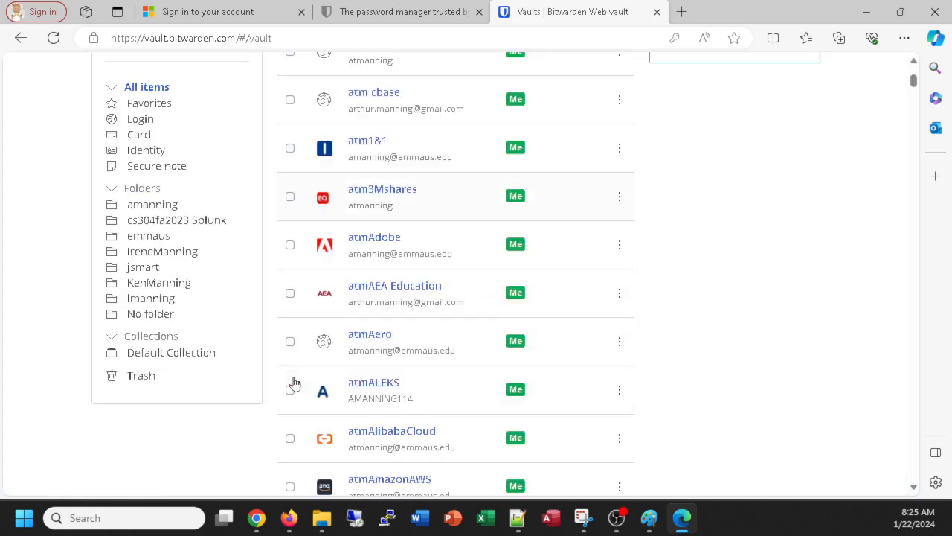
click(147, 270)
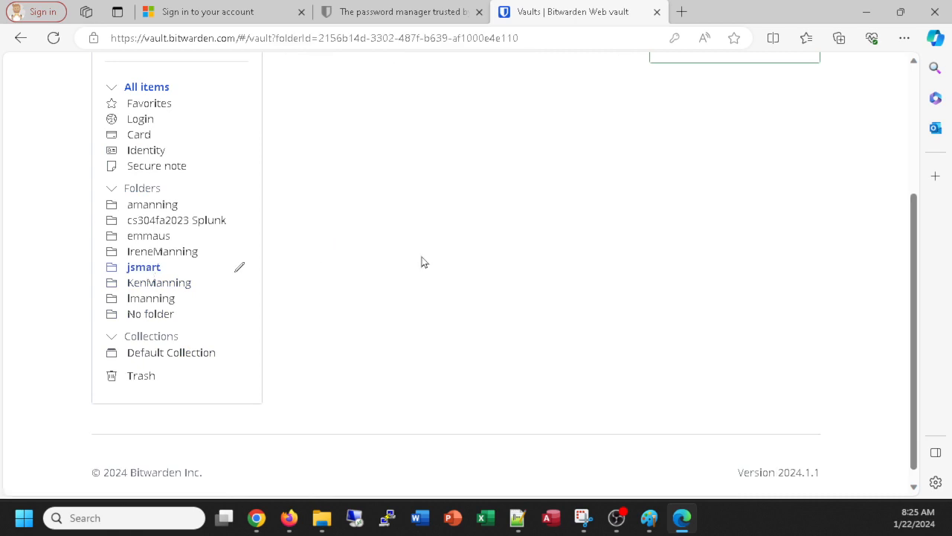
scroll(598, 167, up, 3)
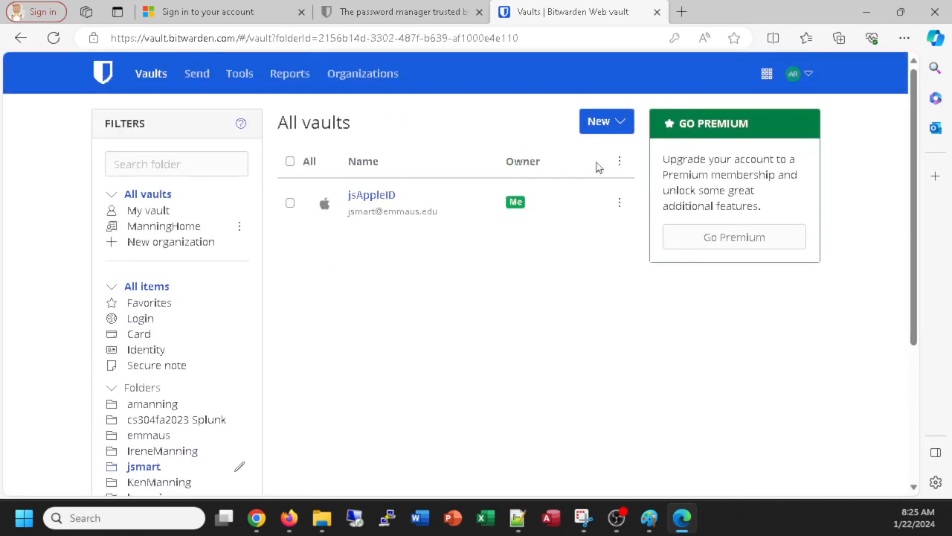
scroll(424, 276, down, 1)
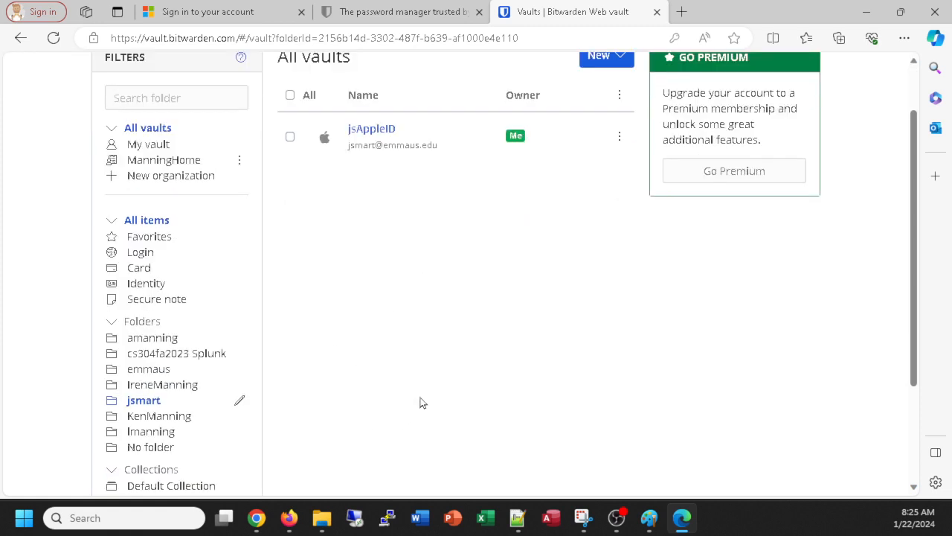
click(157, 339)
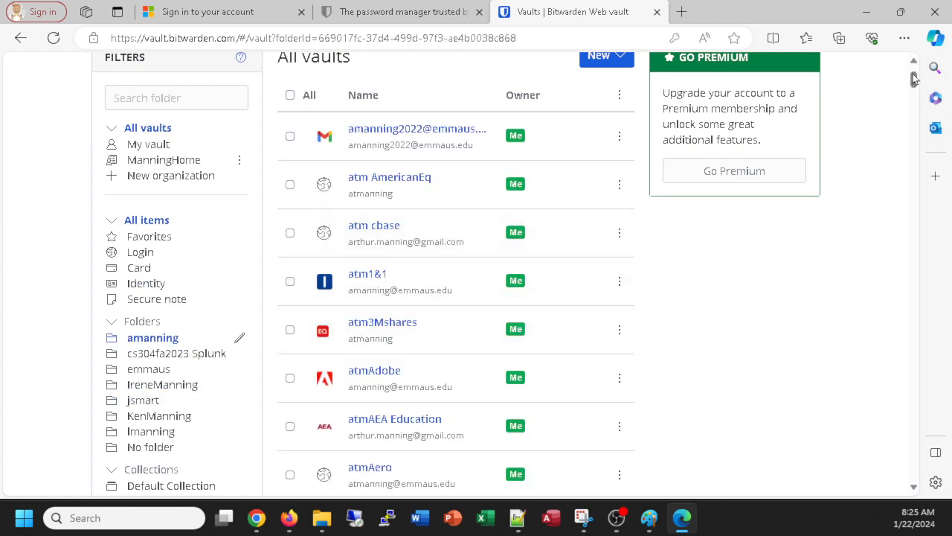
drag(913, 80, 905, 330)
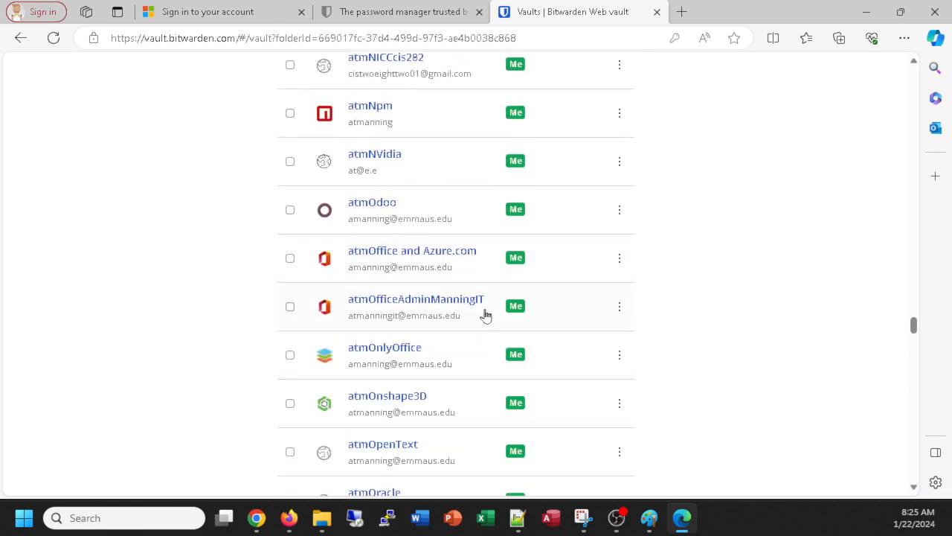
click(619, 257)
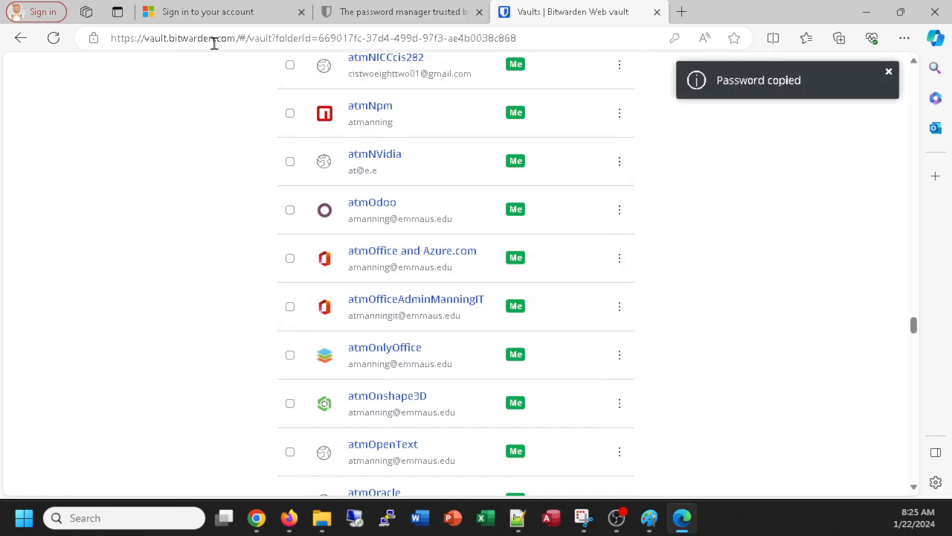
click(183, 21)
double_click(416, 284)
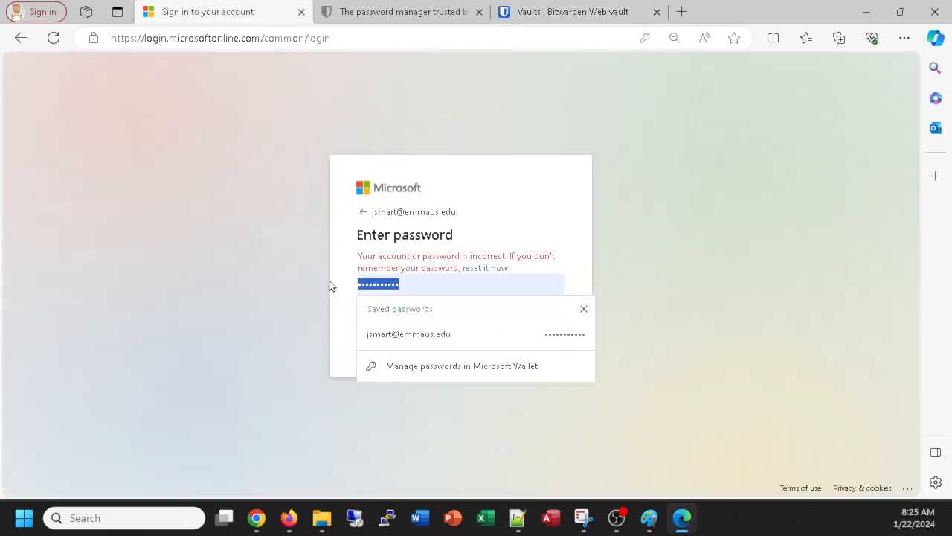
Step: Paste the copied password to sign in, tick Don't show this again, and choose No
key(ctrl+v)
click(530, 341)
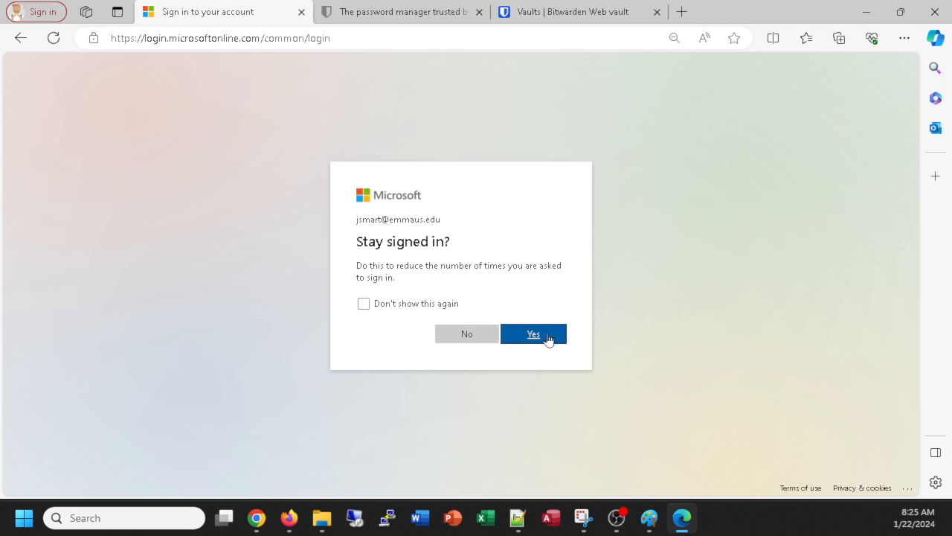
click(364, 304)
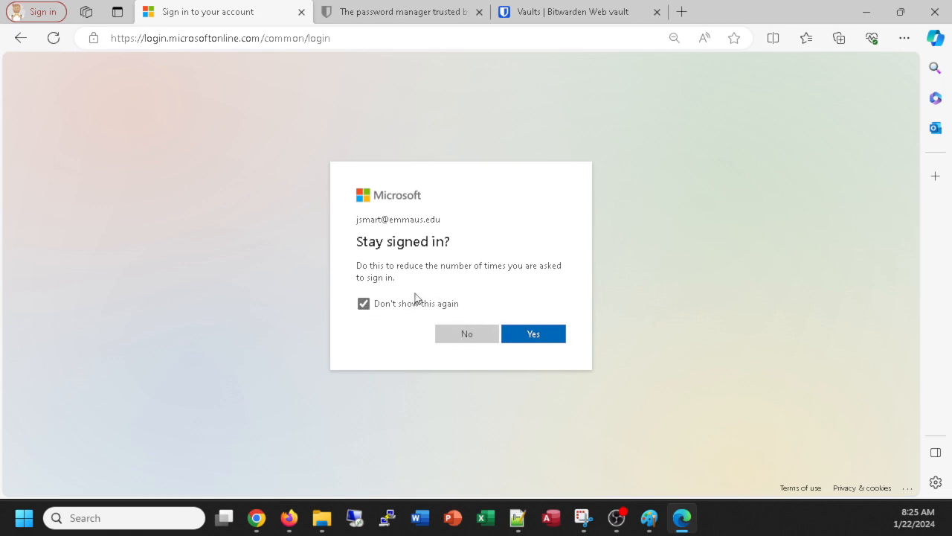
click(533, 335)
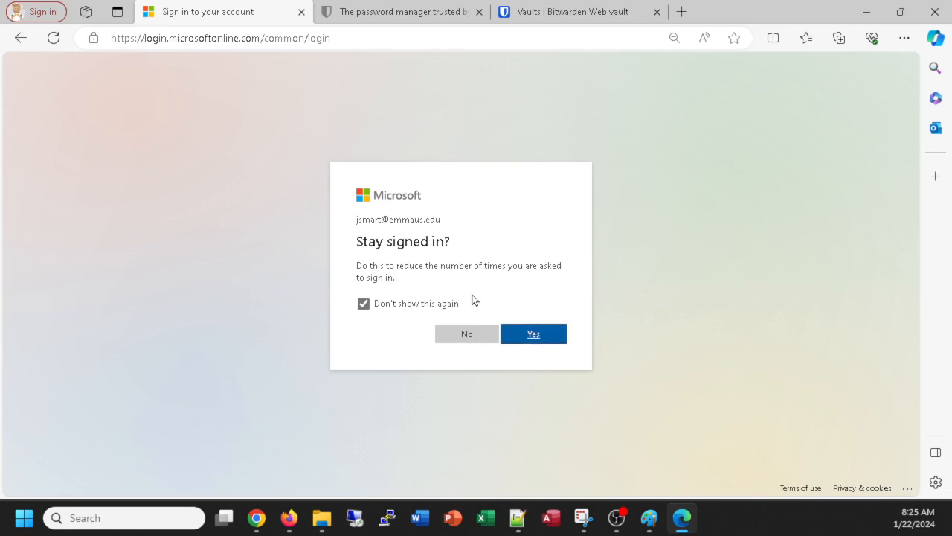
click(471, 336)
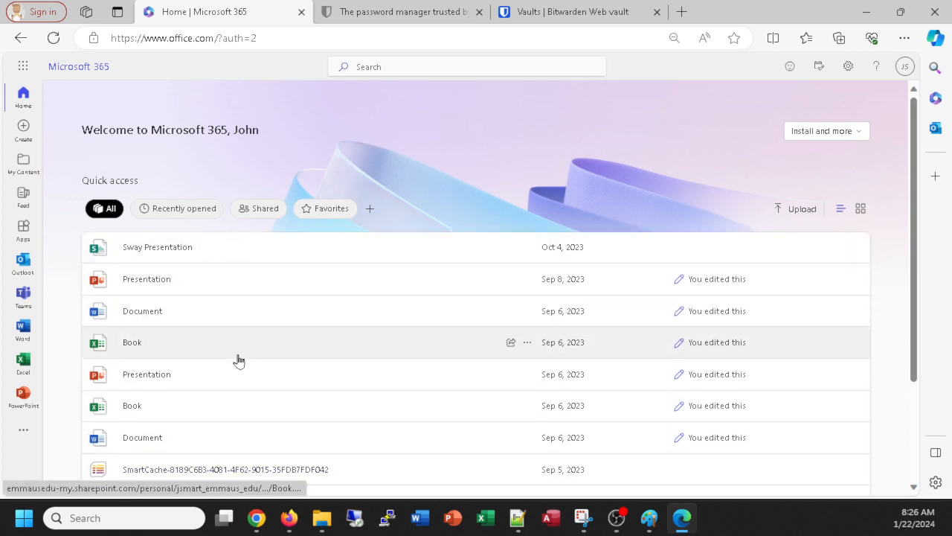
Step: Go to My Content, filter to Cloud files, and open the personal files folder in OneDrive
click(24, 164)
scroll(409, 313, down, 1)
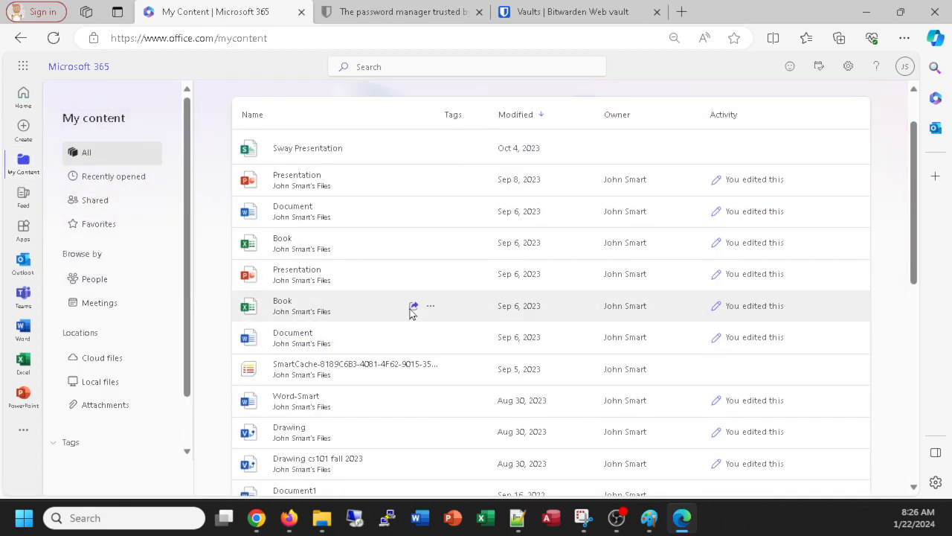
scroll(407, 309, down, 6)
scroll(375, 299, up, 5)
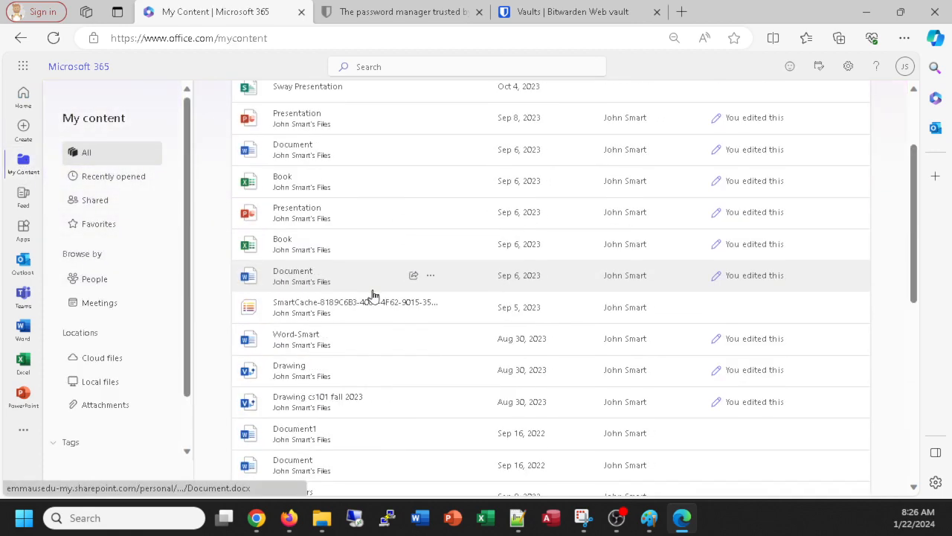
scroll(373, 295, up, 2)
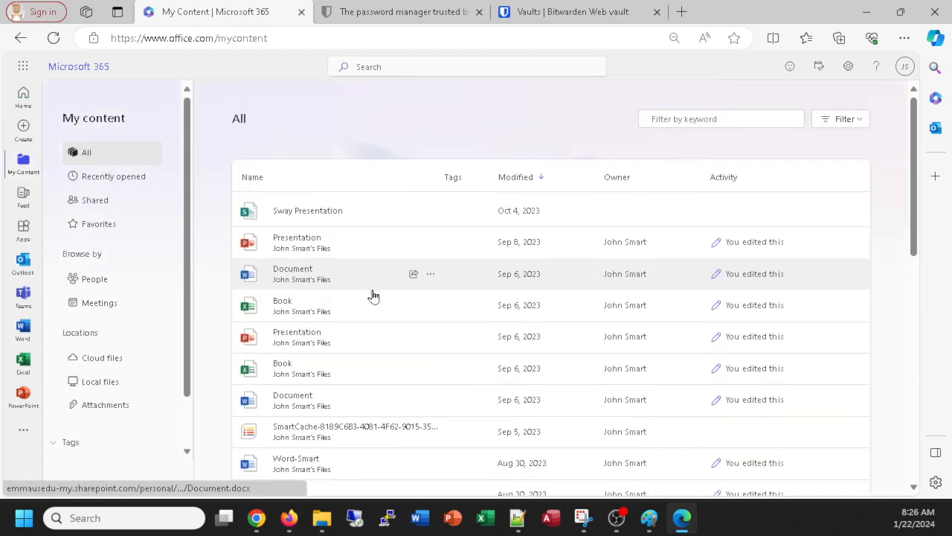
click(80, 363)
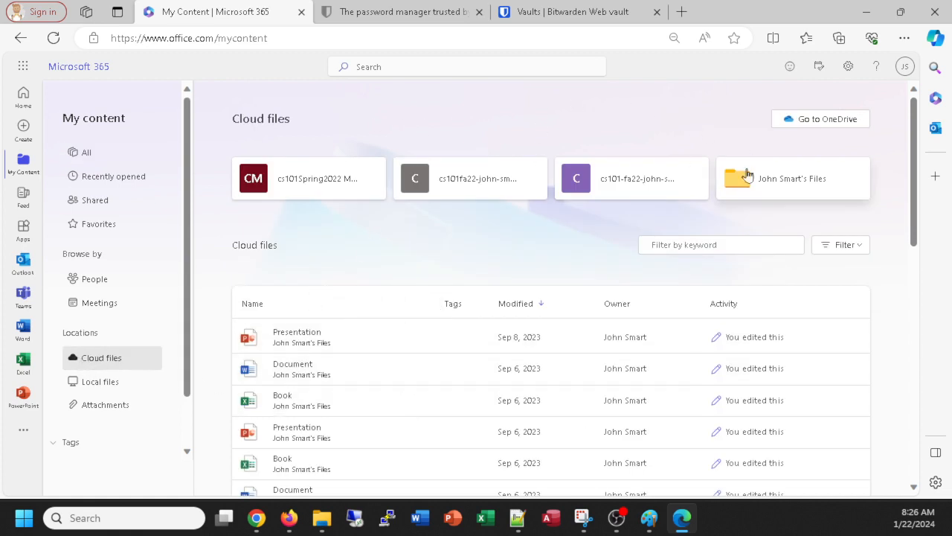
scroll(416, 268, down, 2)
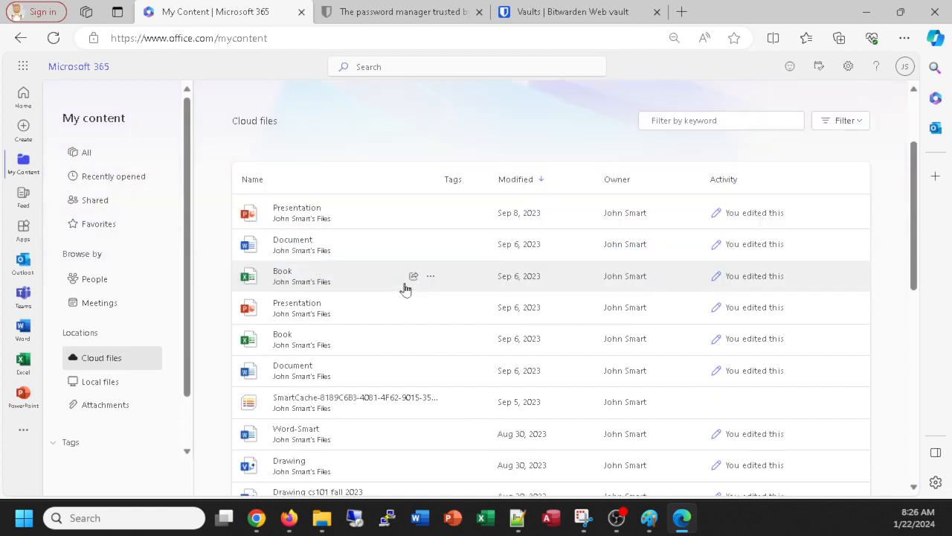
scroll(384, 320, down, 2)
scroll(387, 417, down, 6)
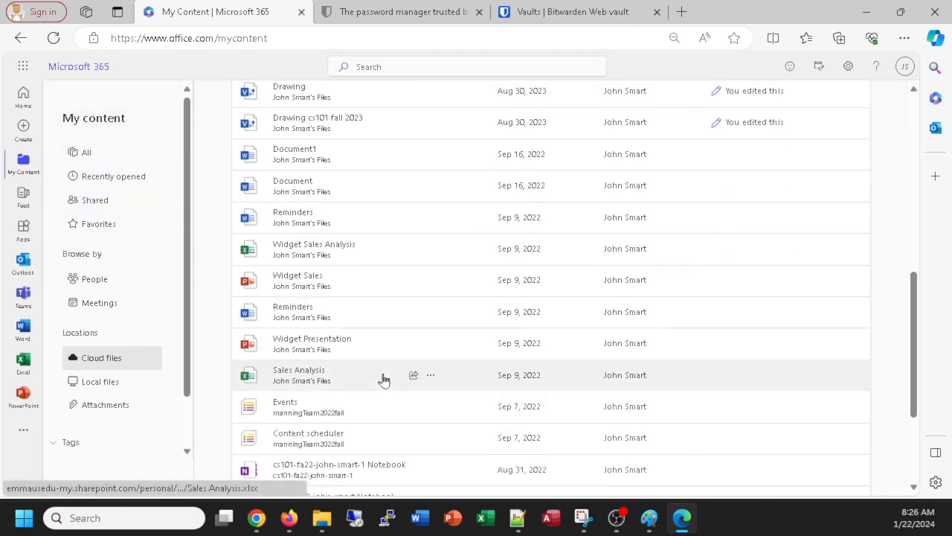
scroll(376, 353, up, 10)
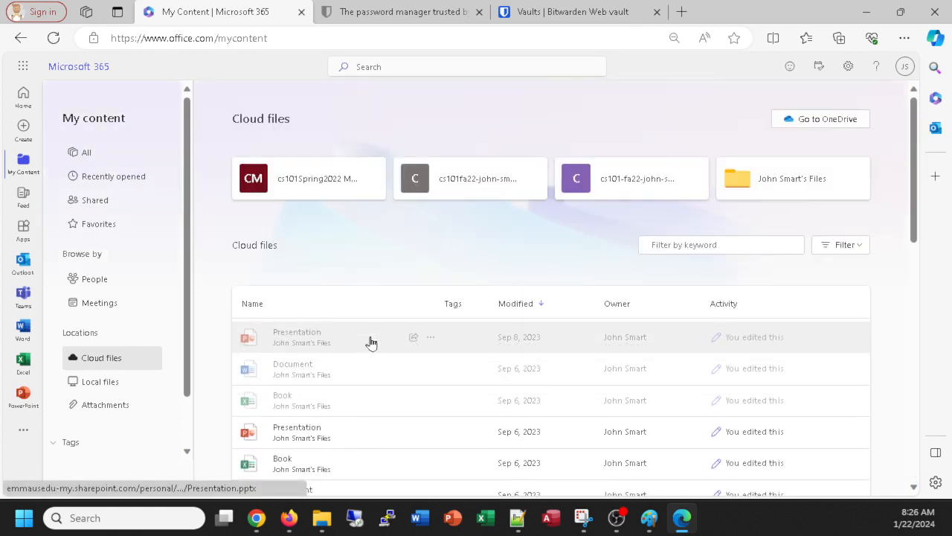
click(747, 184)
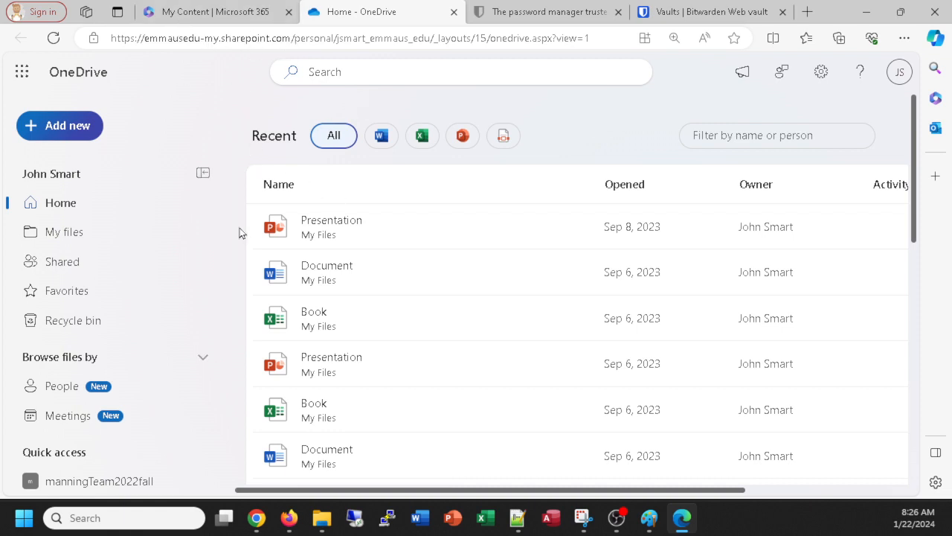
Step: Switch between the My Content and Home - OneDrive tabs, then open OneDrive's + Add new menu
click(202, 15)
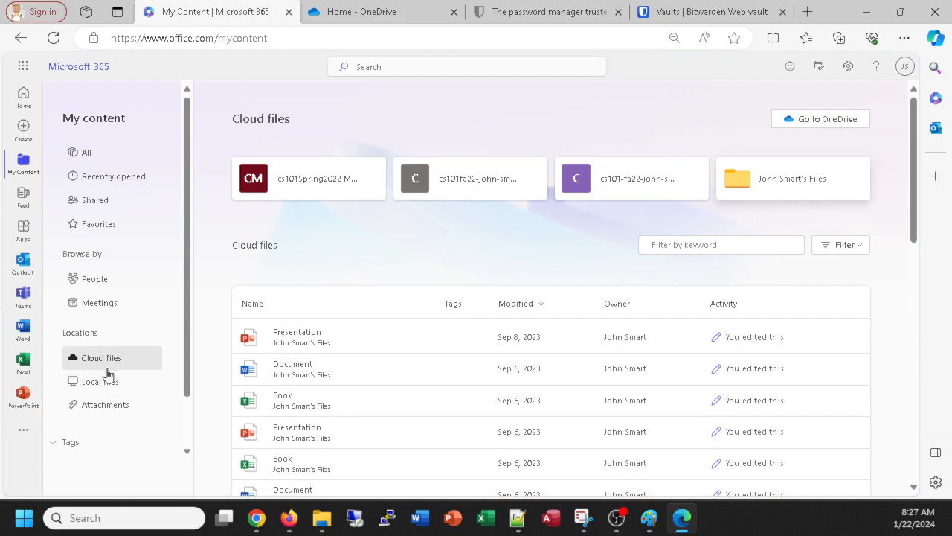
click(361, 14)
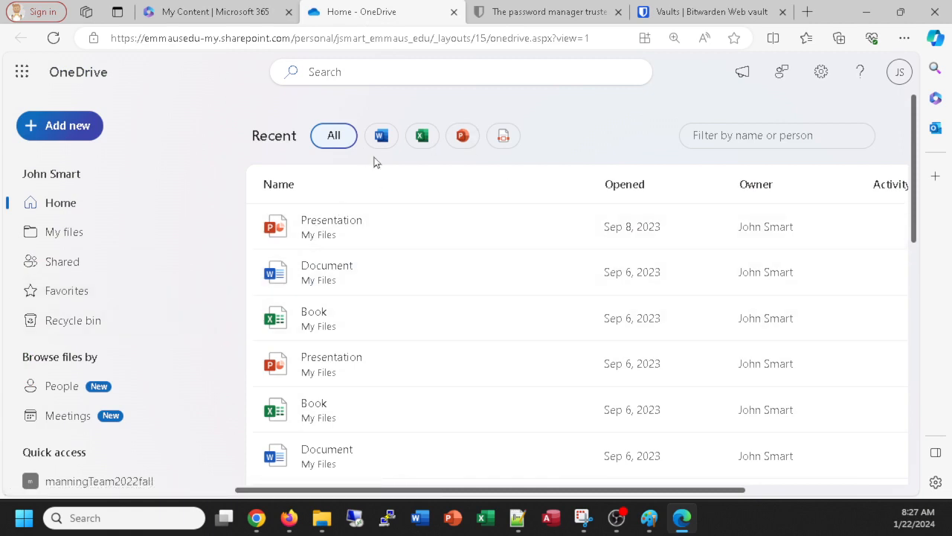
click(205, 16)
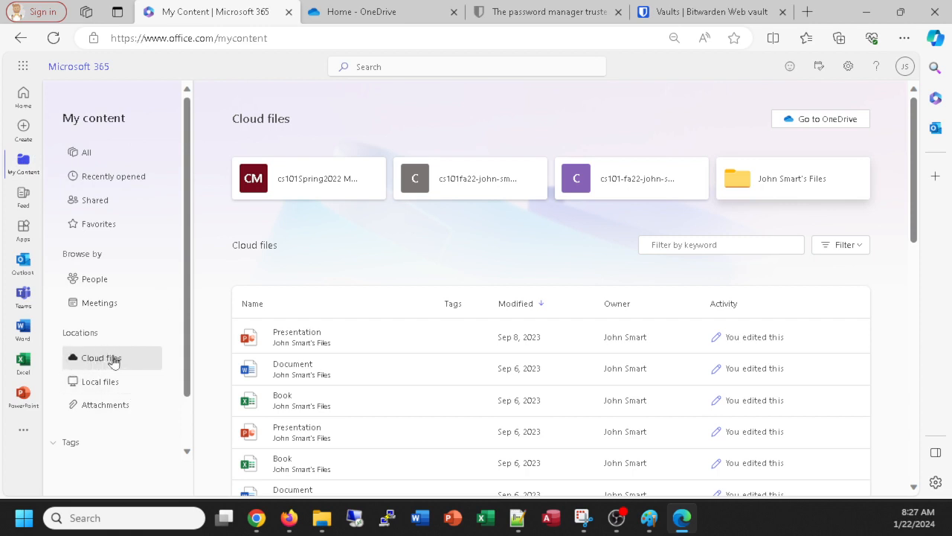
click(347, 11)
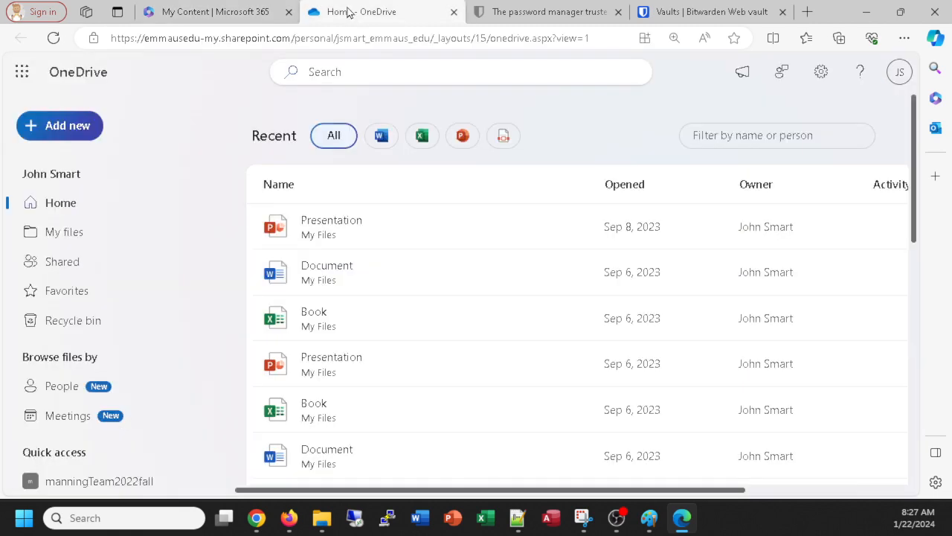
click(195, 13)
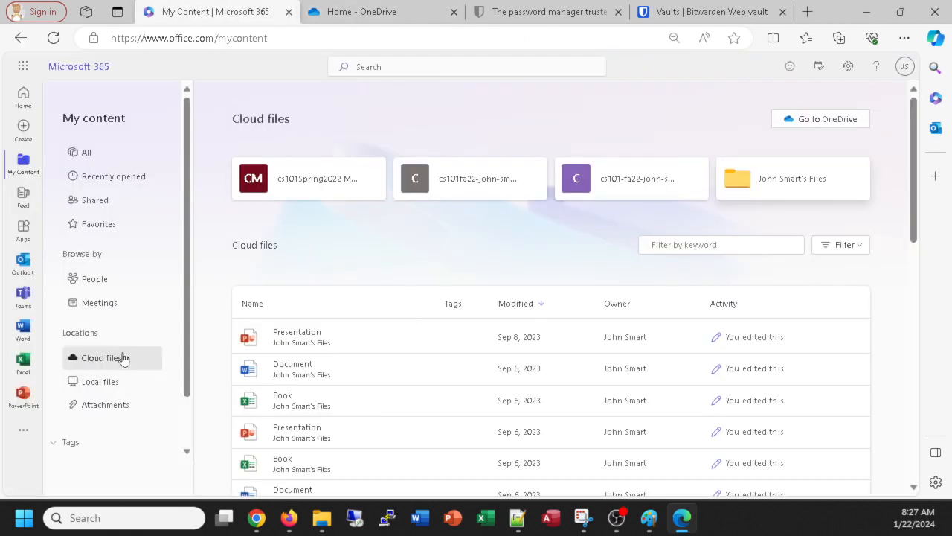
click(390, 21)
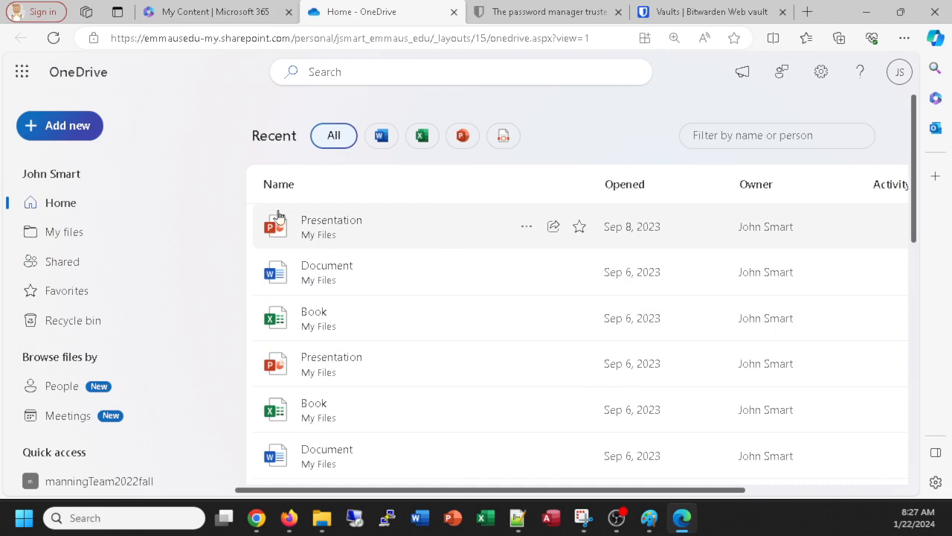
click(46, 124)
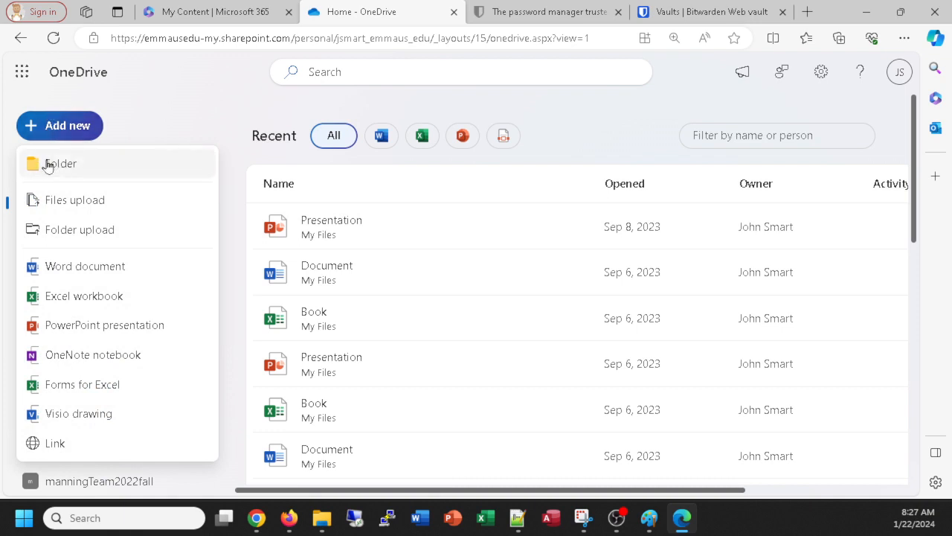
Step: Add a new Folder named cs101sp24 with the purple colour chosen
click(47, 164)
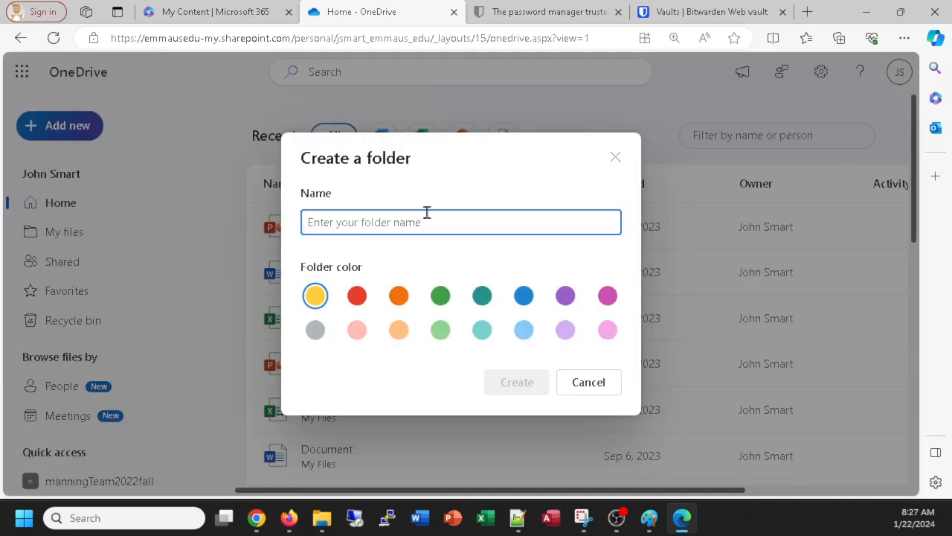
text(cs101sp24)
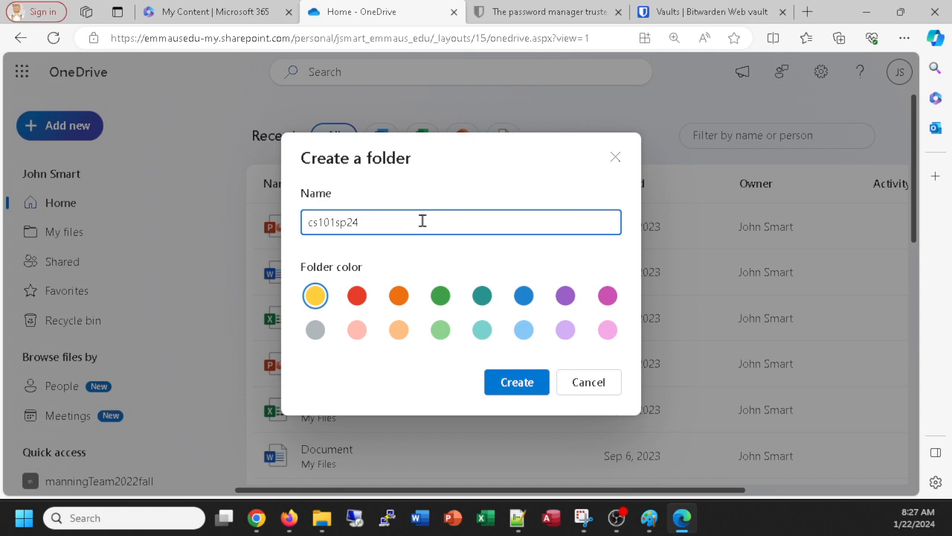
click(567, 298)
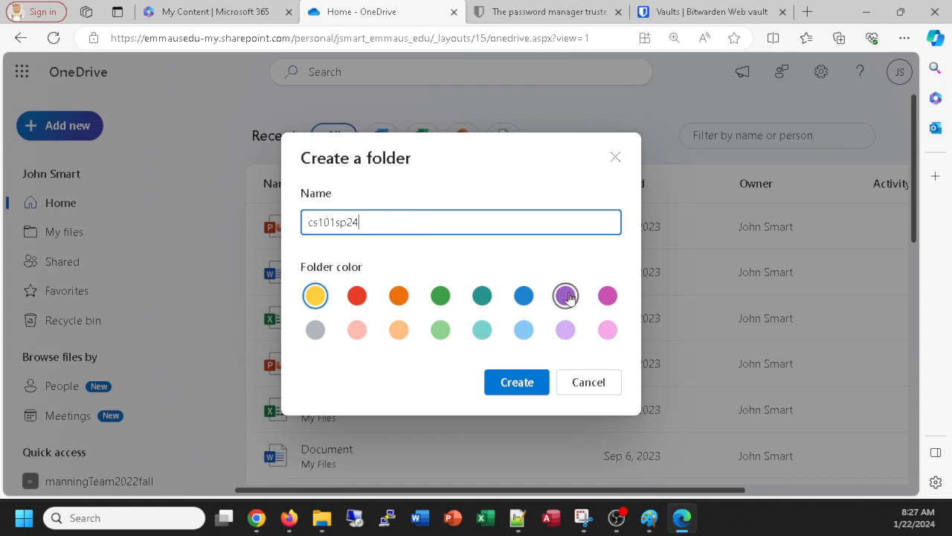
click(519, 382)
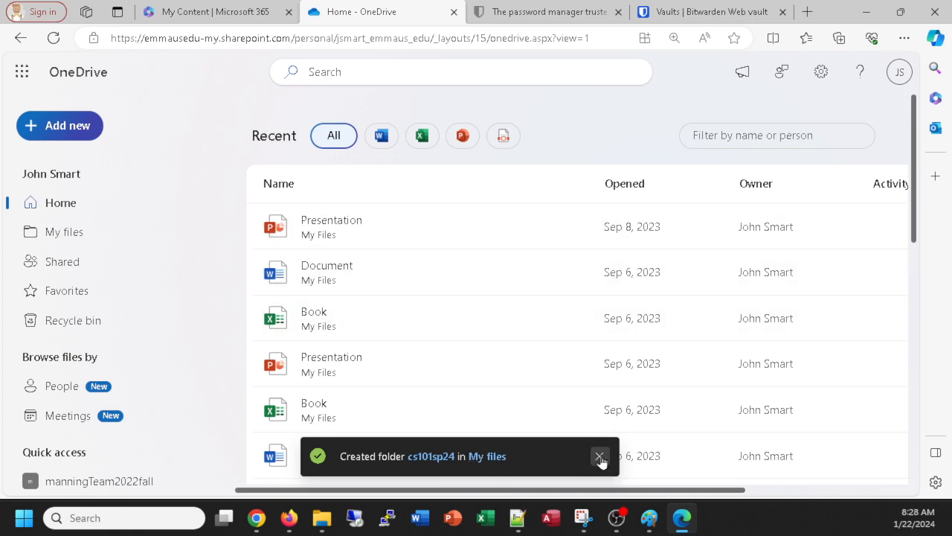
Step: Close the Created folder notice while scrolling through the Recent files list
scroll(502, 280, down, 5)
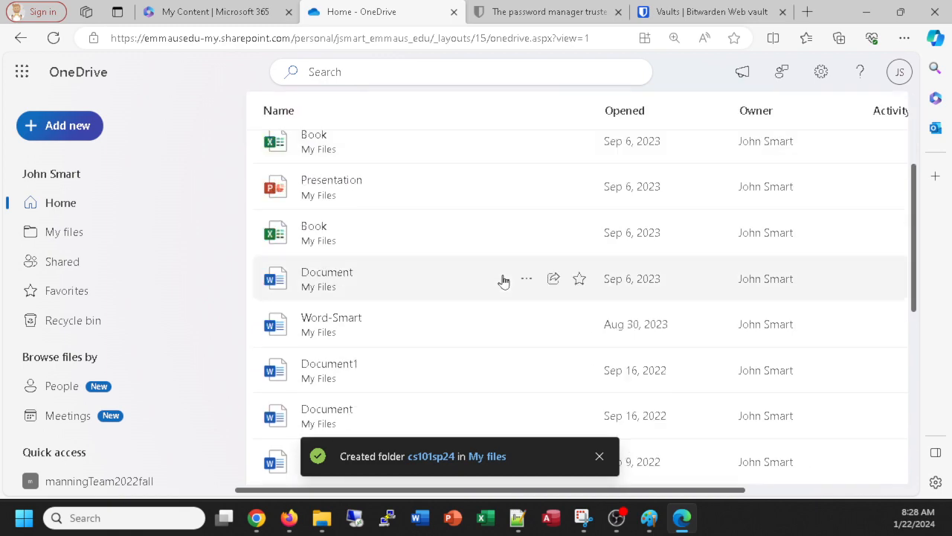
scroll(501, 282, down, 3)
scroll(501, 281, up, 6)
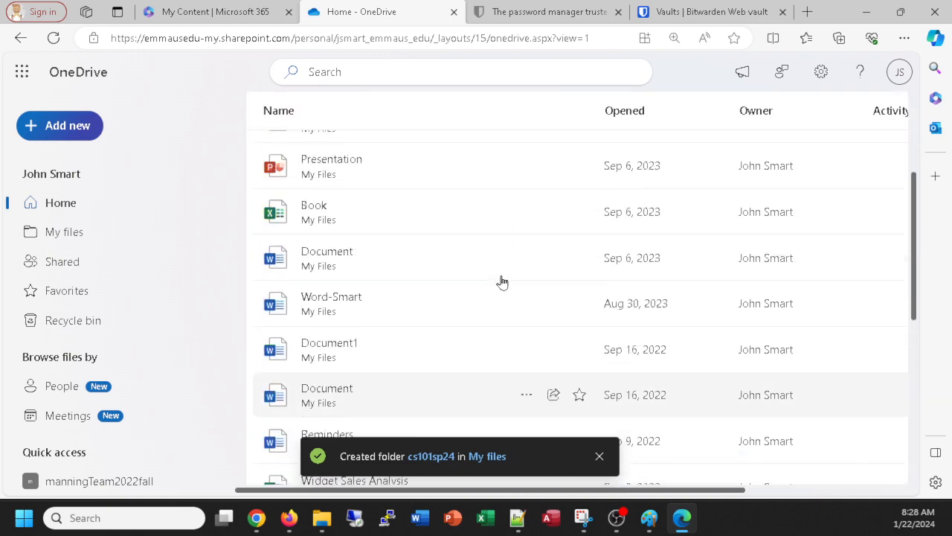
scroll(498, 293, down, 4)
scroll(501, 293, down, 4)
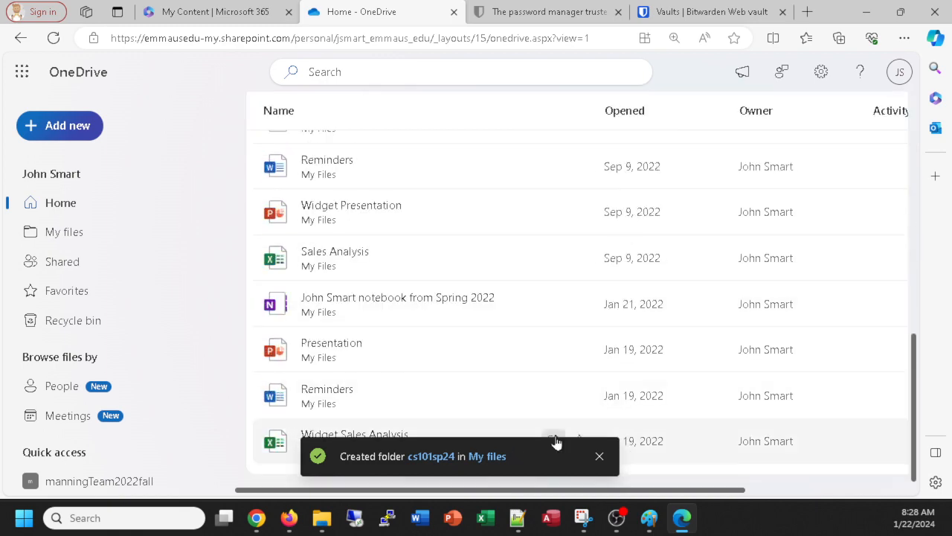
click(599, 456)
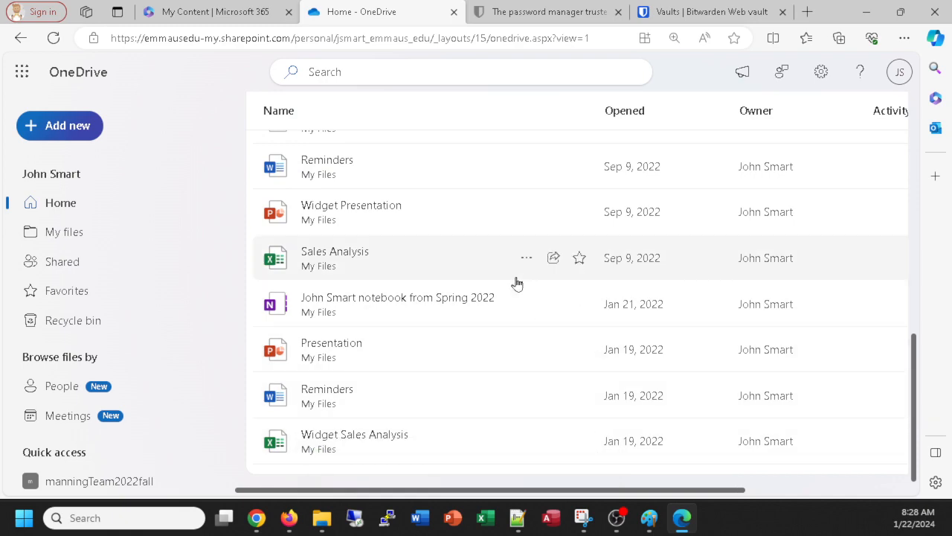
scroll(515, 282, up, 7)
scroll(406, 268, down, 6)
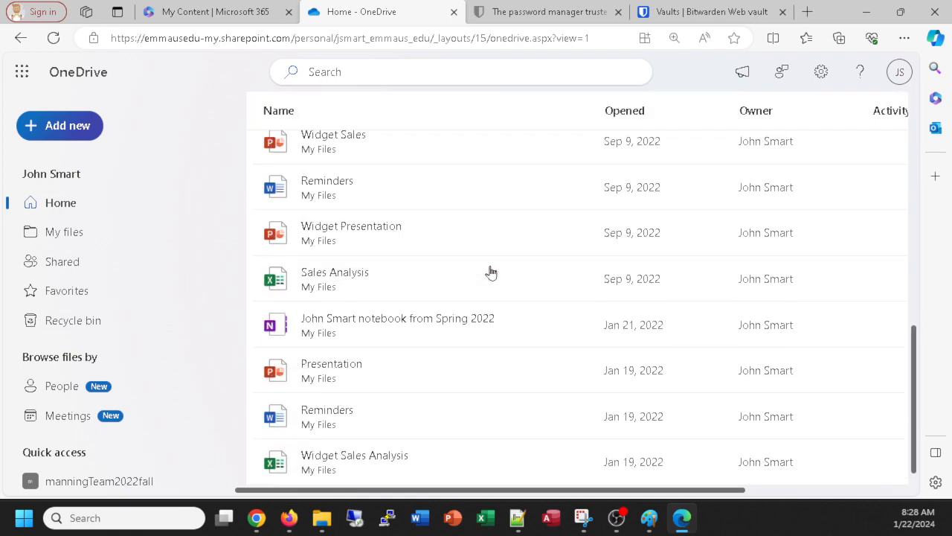
scroll(491, 273, down, 1)
scroll(491, 273, up, 8)
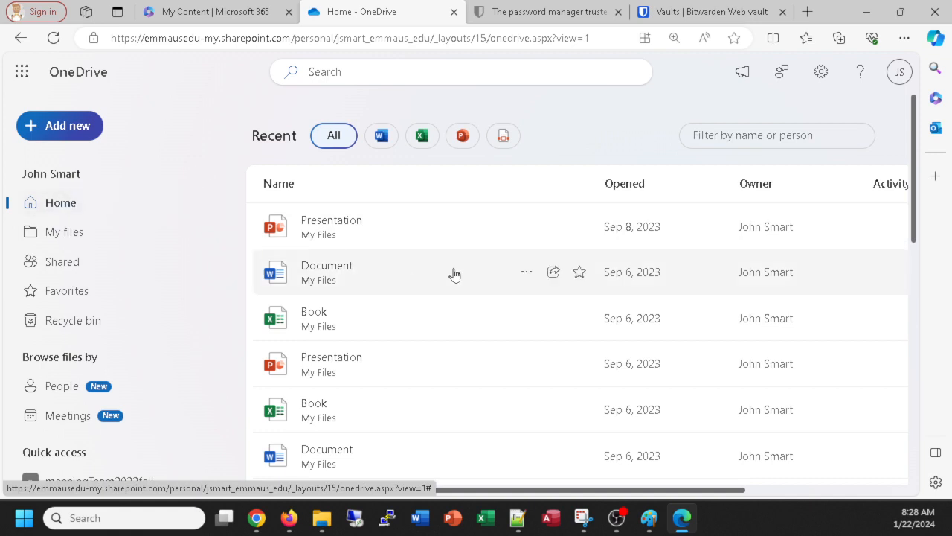
scroll(450, 275, down, 3)
click(69, 237)
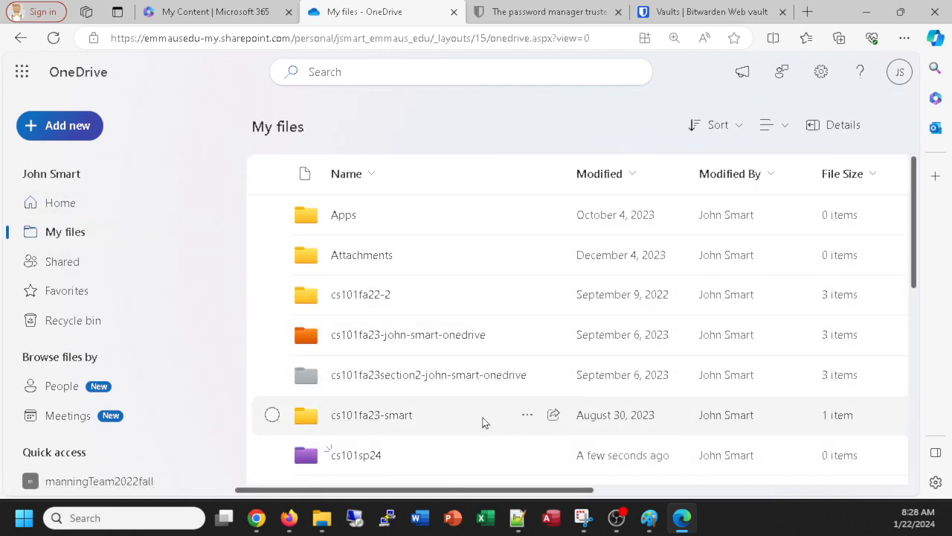
scroll(302, 456, down, 2)
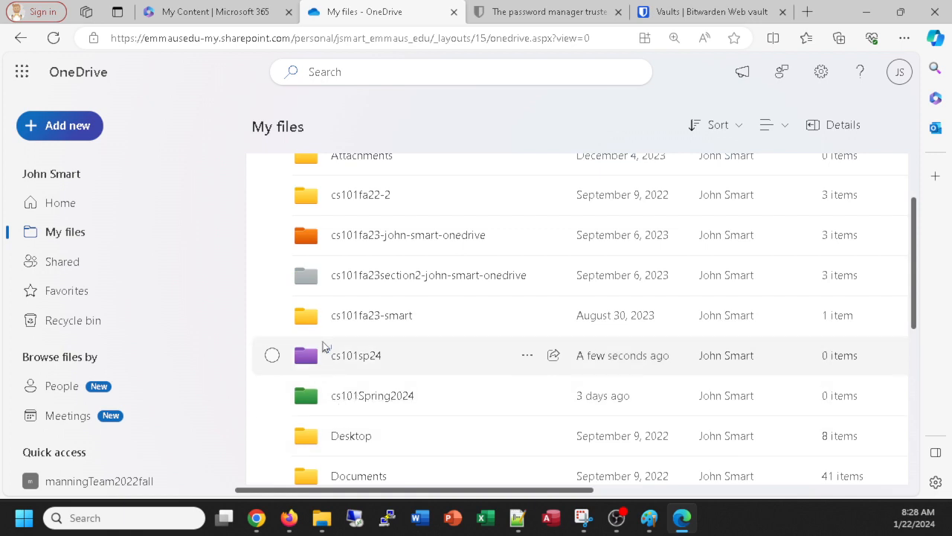
click(65, 207)
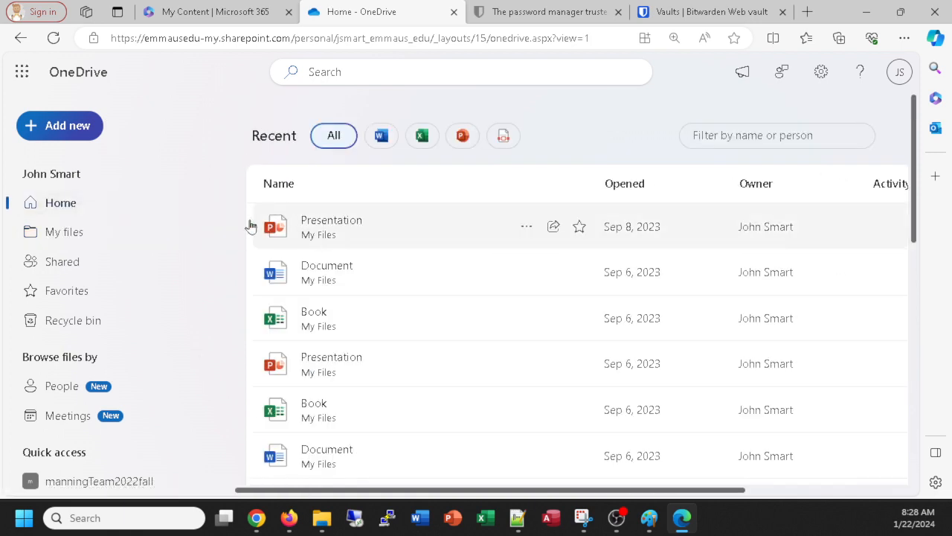
click(39, 235)
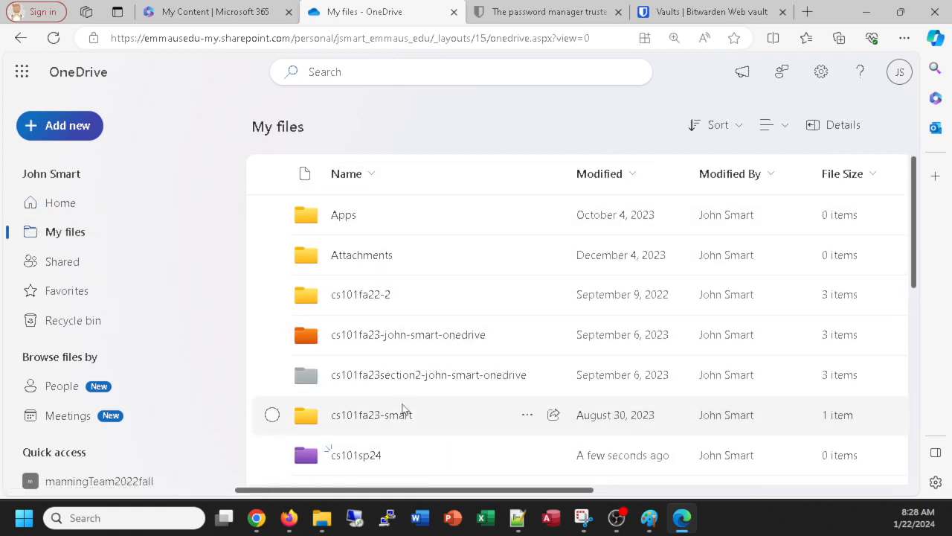
scroll(396, 415, down, 1)
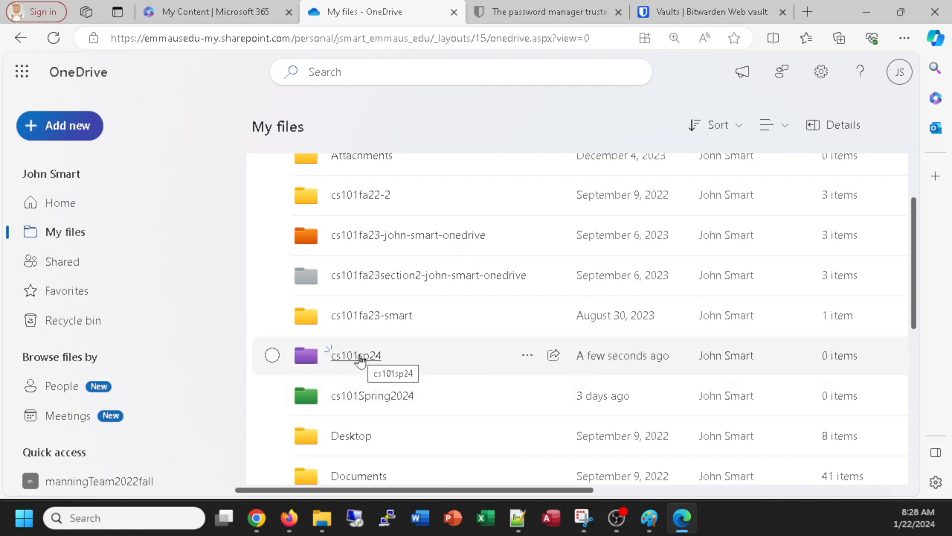
Step: Open the cs101sp24 folder in My files and confirm it contains no files yet
click(355, 357)
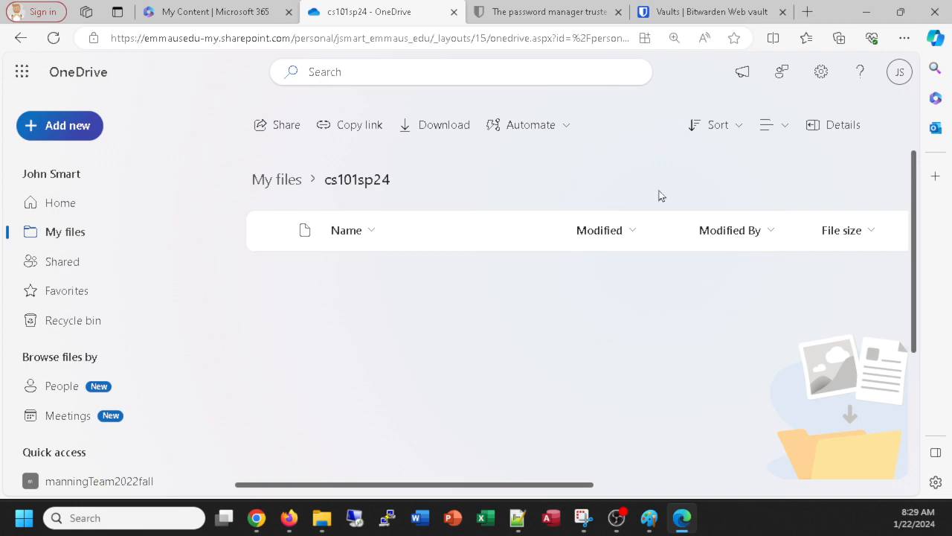
scroll(722, 196, down, 3)
scroll(726, 204, up, 3)
scroll(889, 231, down, 3)
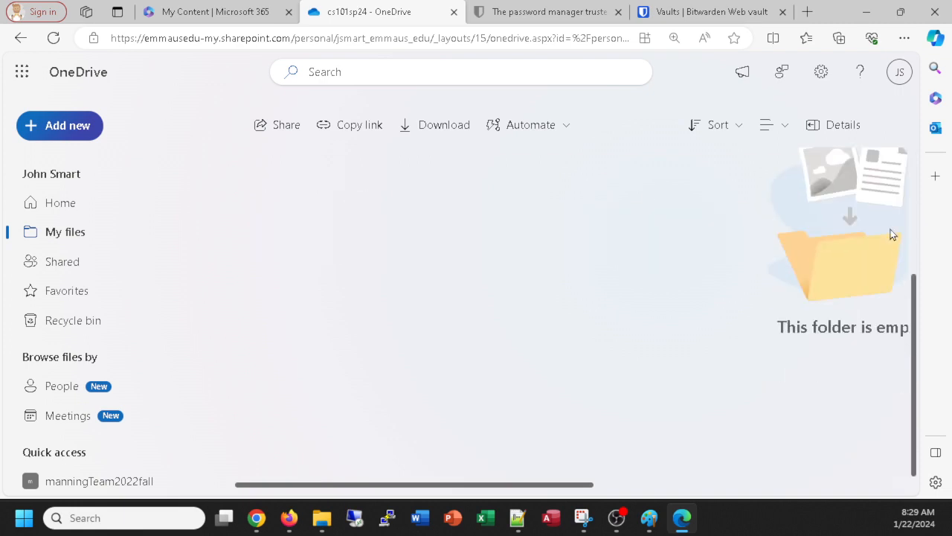
scroll(890, 234, up, 3)
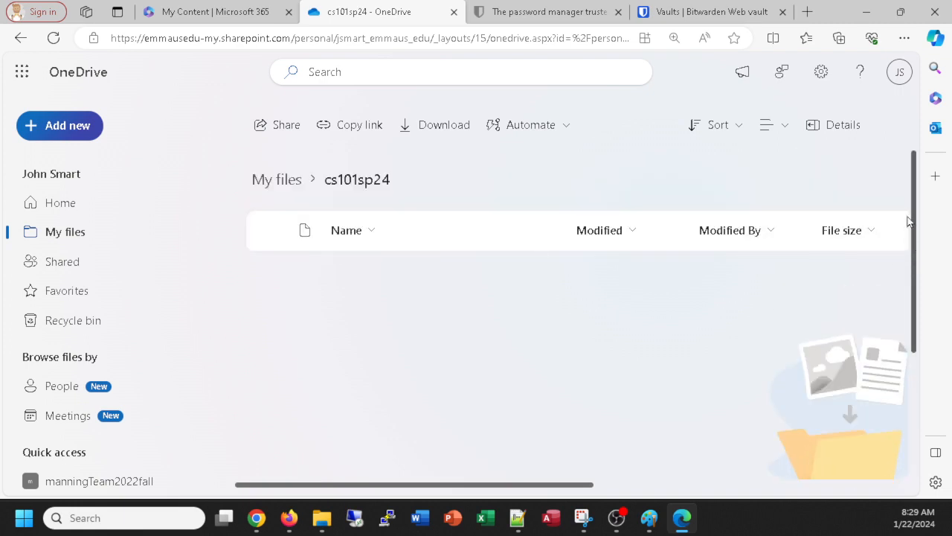
scroll(904, 272, down, 3)
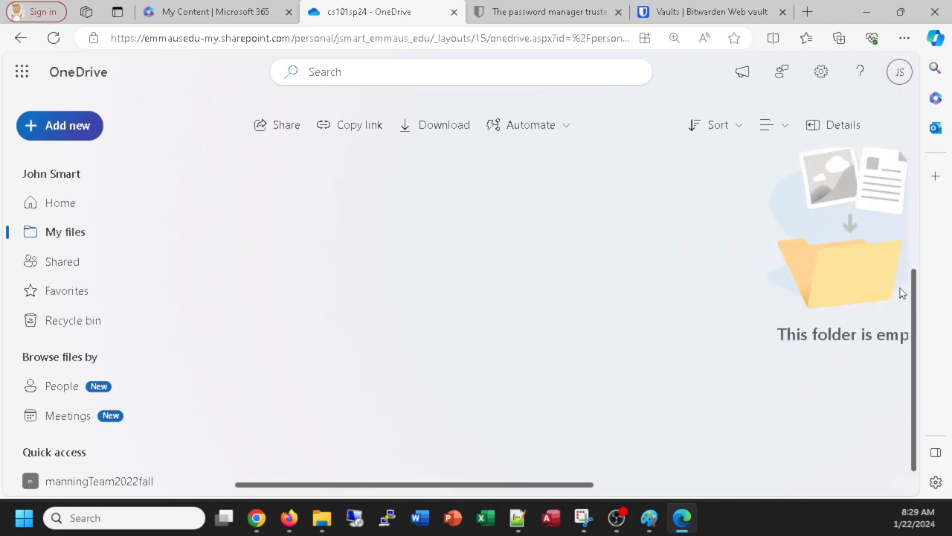
scroll(913, 228, up, 3)
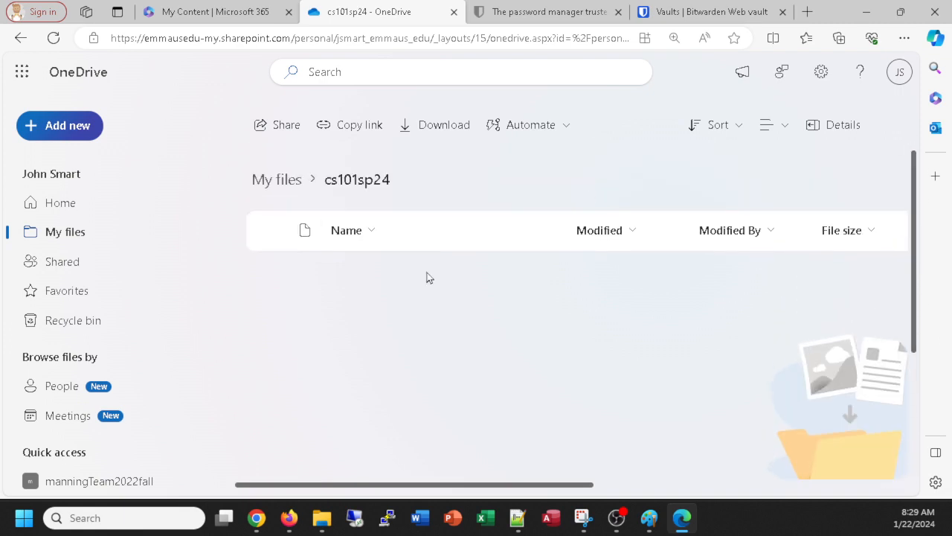
scroll(419, 286, down, 3)
scroll(420, 285, up, 3)
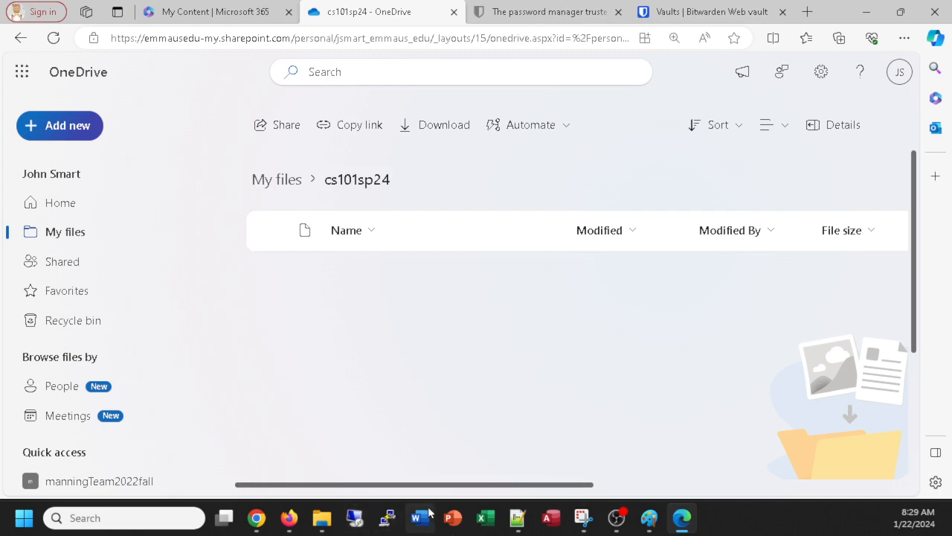
click(288, 521)
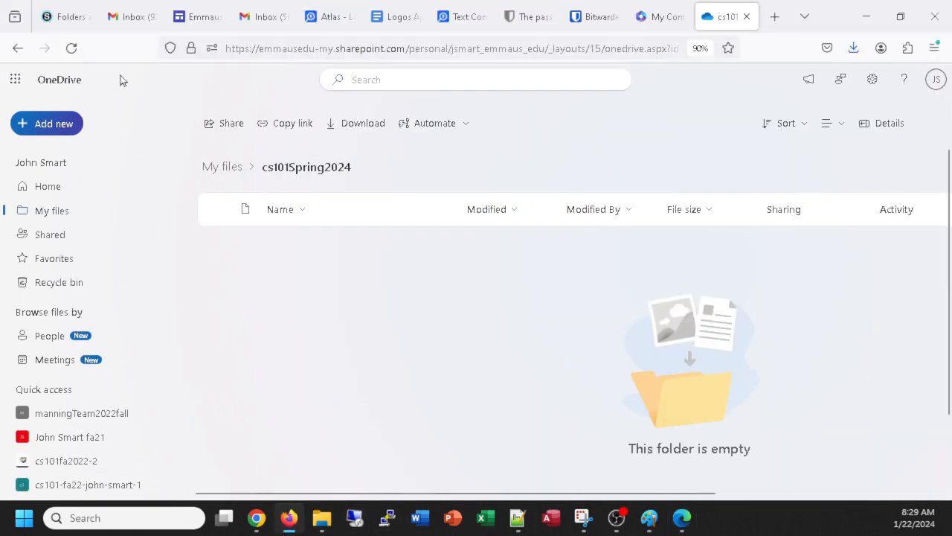
click(74, 22)
scroll(382, 305, up, 4)
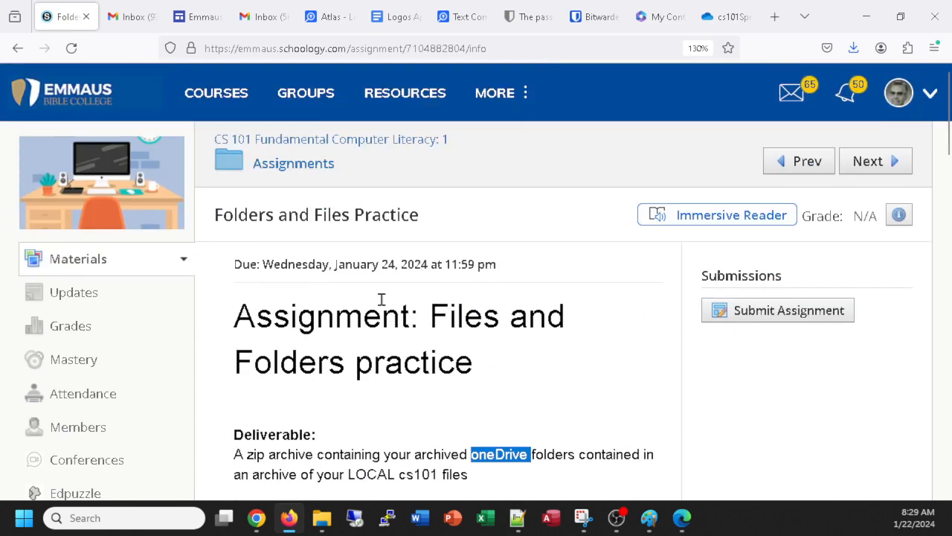
scroll(383, 306, down, 2)
scroll(383, 305, down, 5)
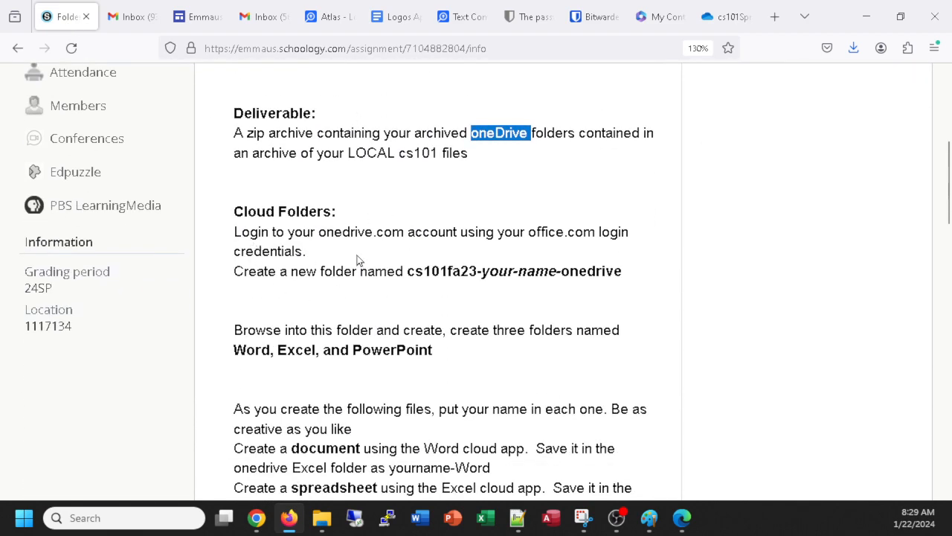
scroll(357, 260, down, 1)
scroll(357, 261, down, 2)
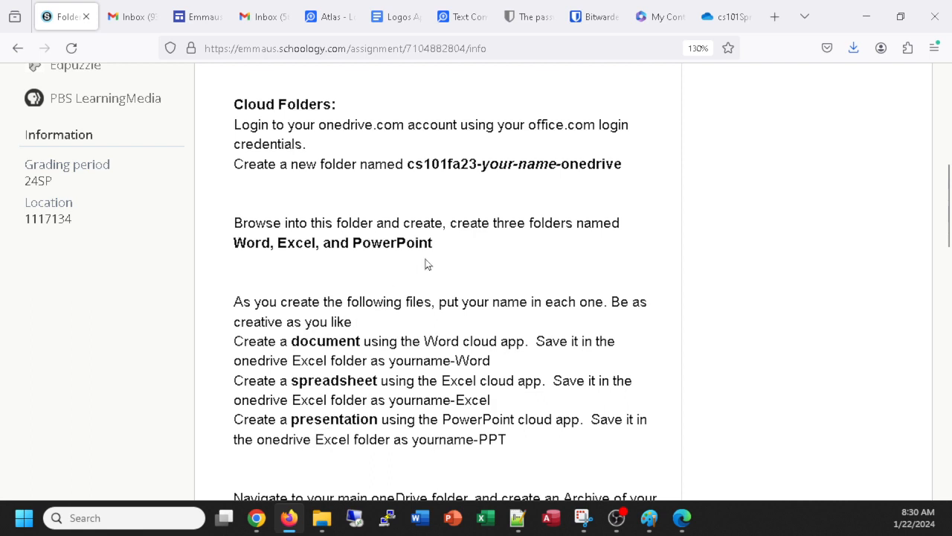
drag(438, 247, 220, 257)
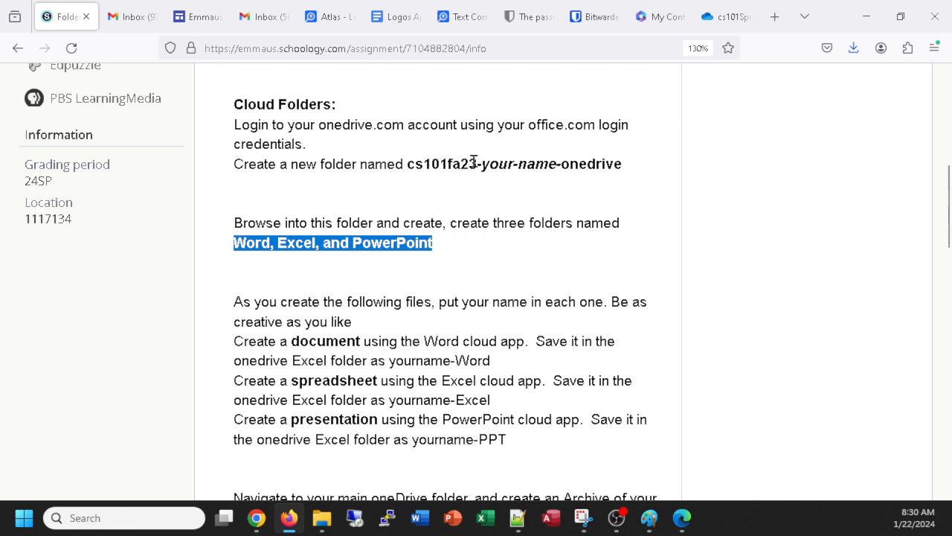
drag(479, 162, 461, 164)
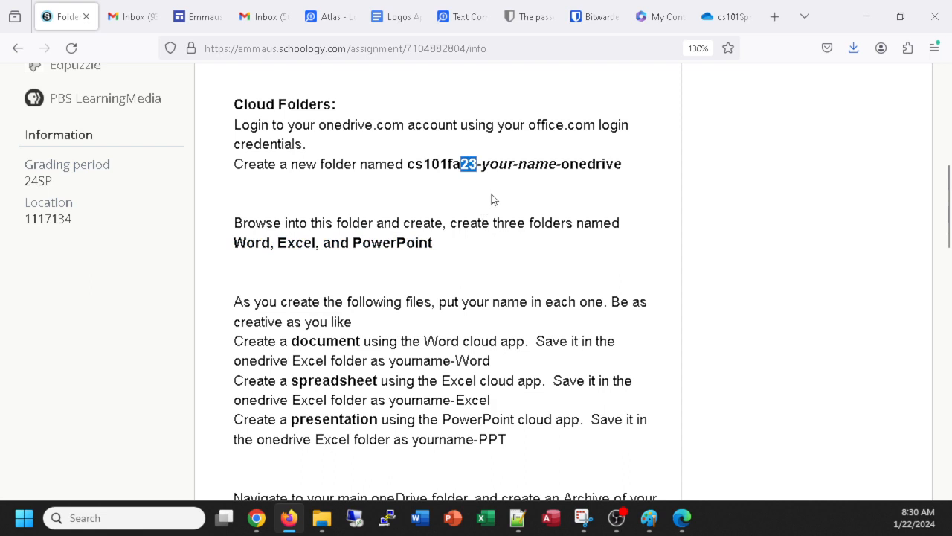
key(alt+Tab)
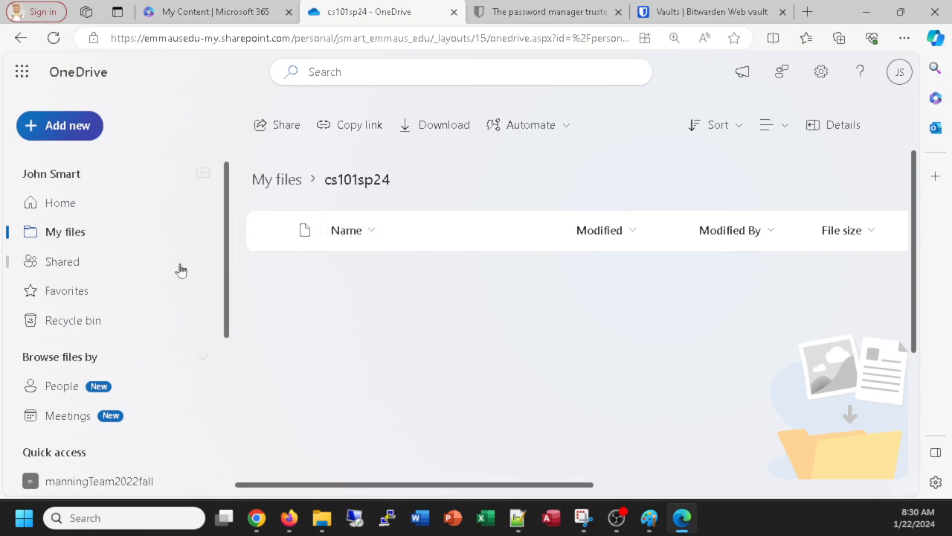
Step: Create a folder named Word inside cs101sp24, then begin a second new folder
click(67, 126)
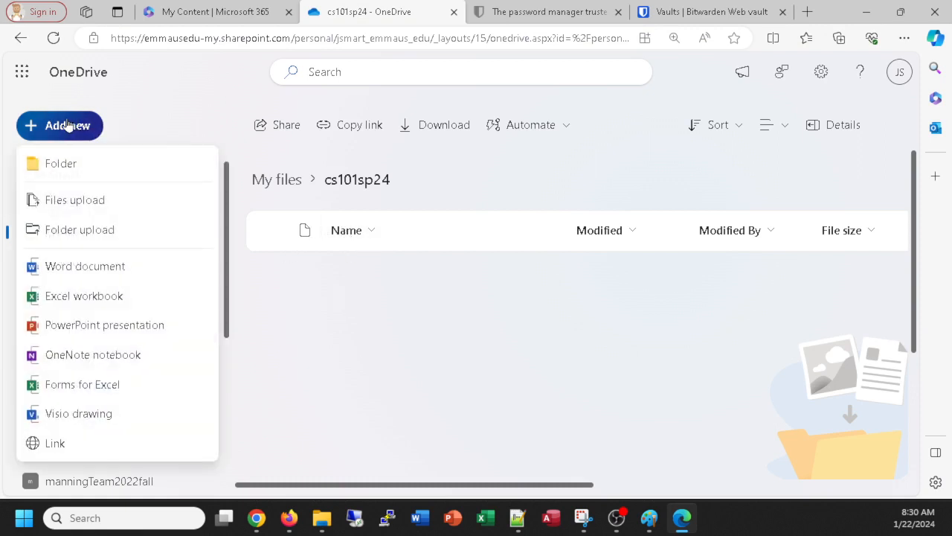
click(53, 164)
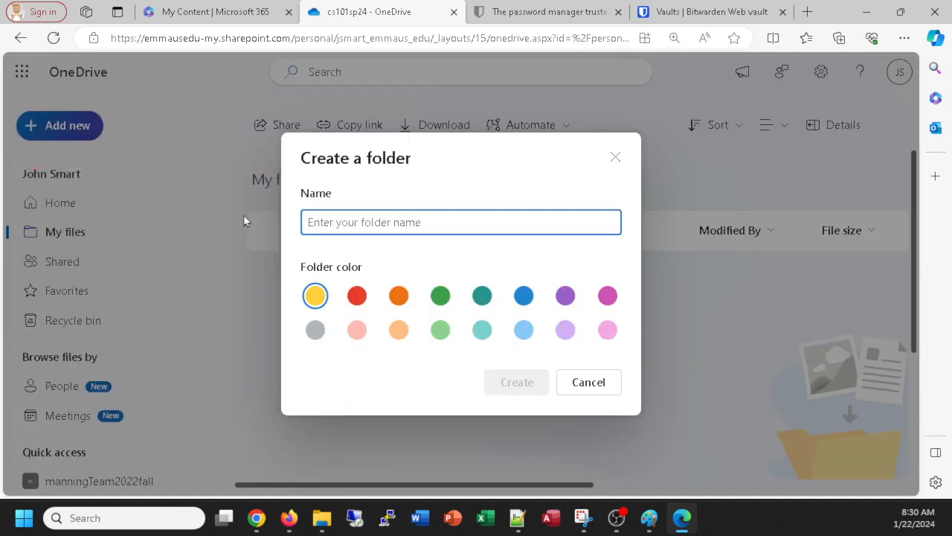
text(Word)
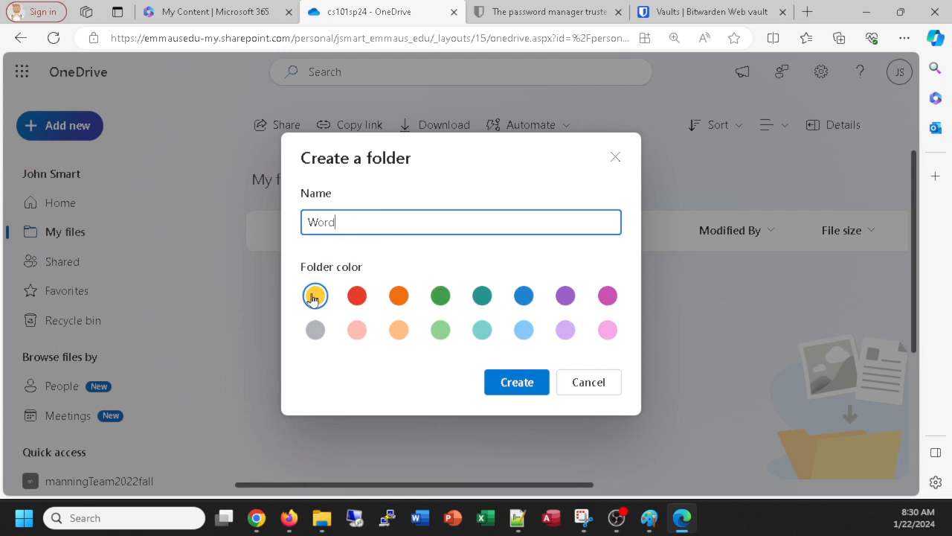
click(521, 383)
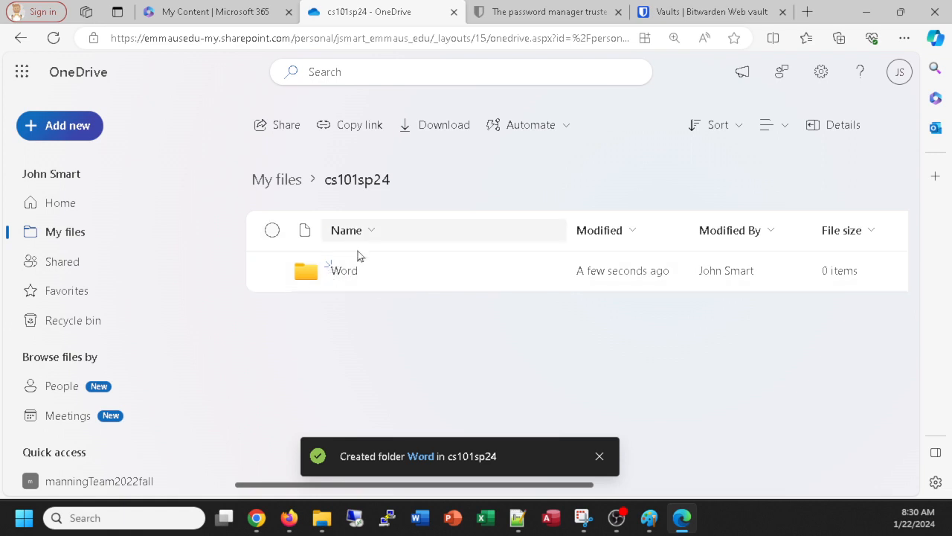
click(30, 134)
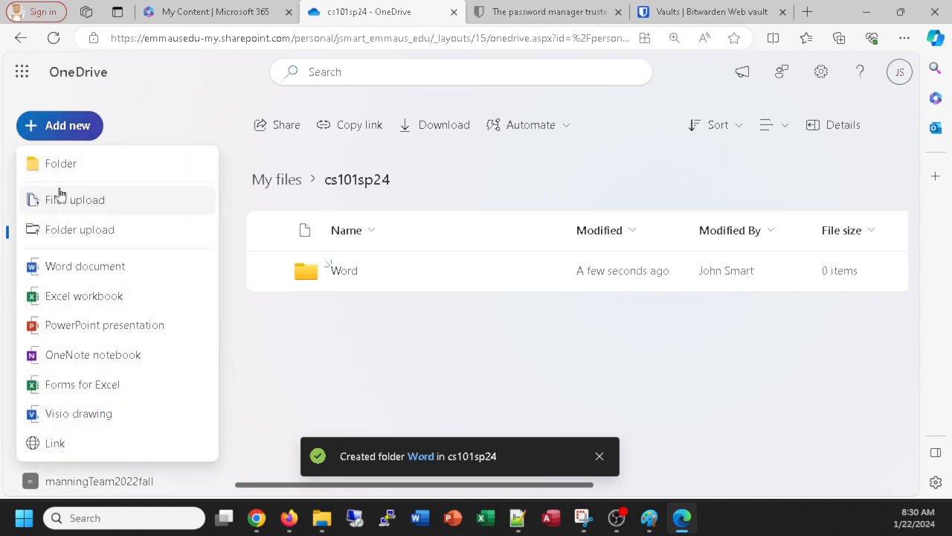
click(51, 165)
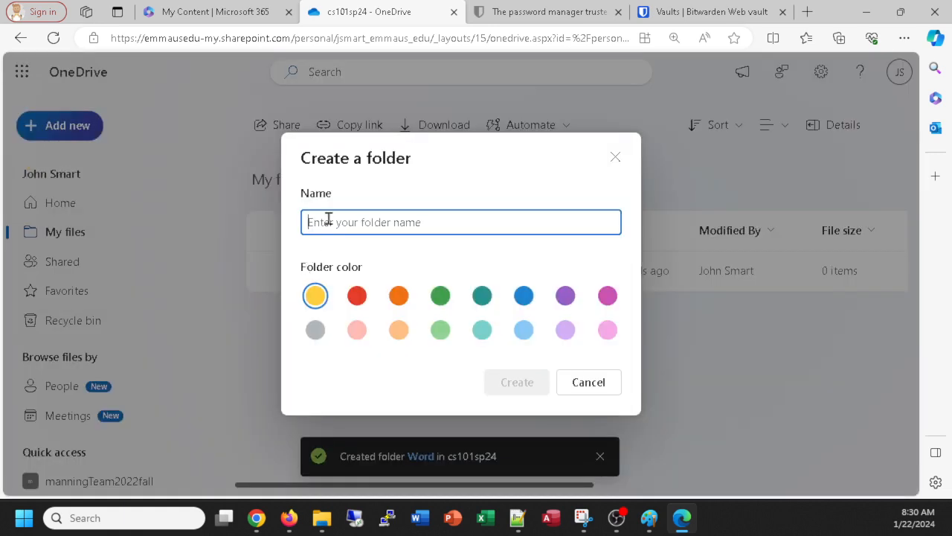
Step: Create the PowerPoint folder in dark red
text(PowerPoint)
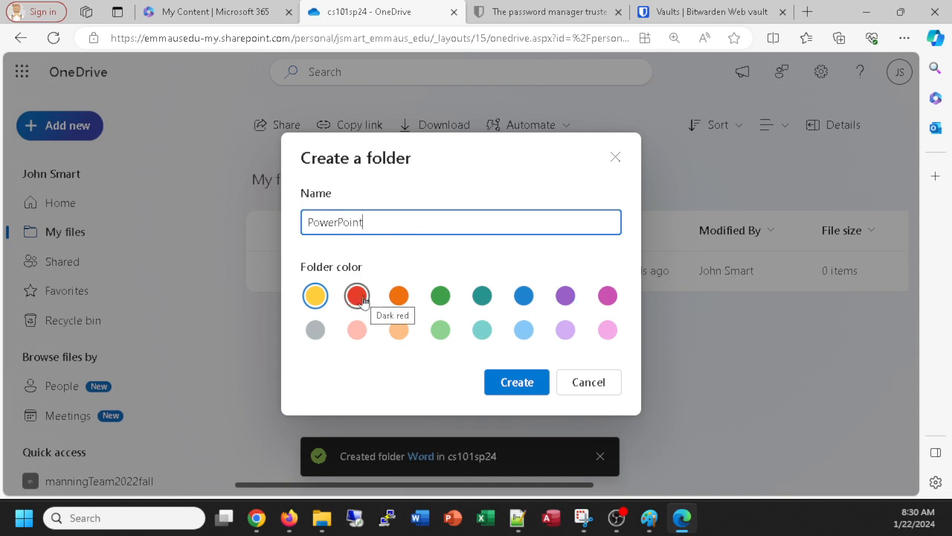
click(361, 298)
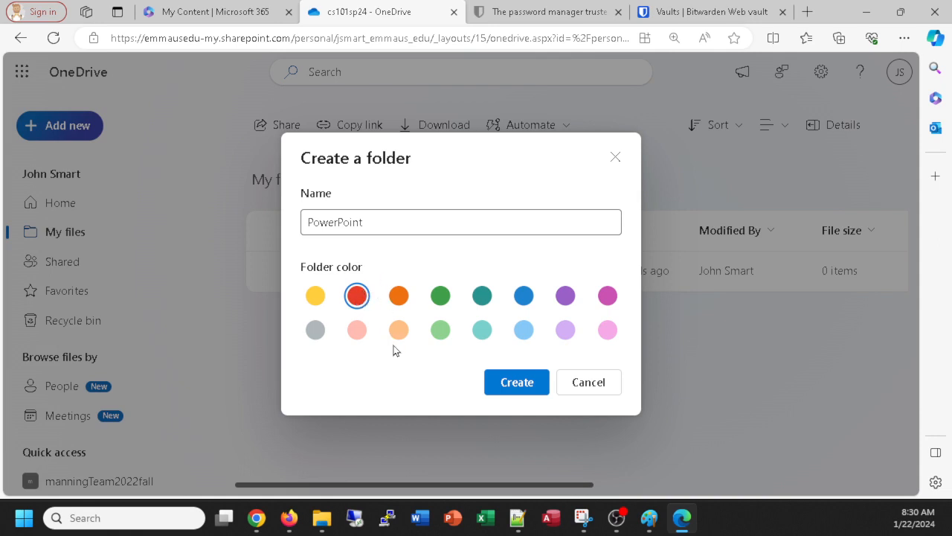
click(512, 392)
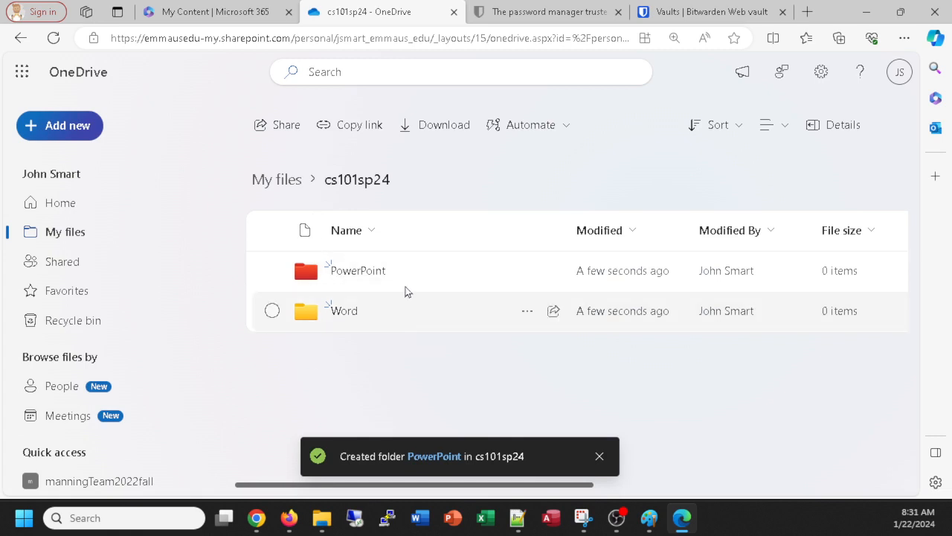
Step: Create a green folder named Excel in cs101sp24, checking the assignment instructions first
click(68, 126)
click(52, 163)
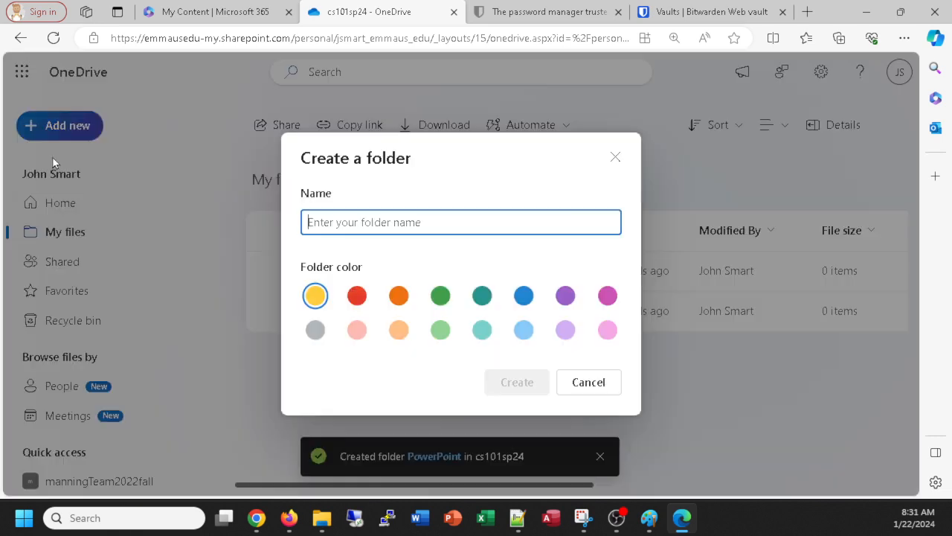
click(440, 297)
click(393, 220)
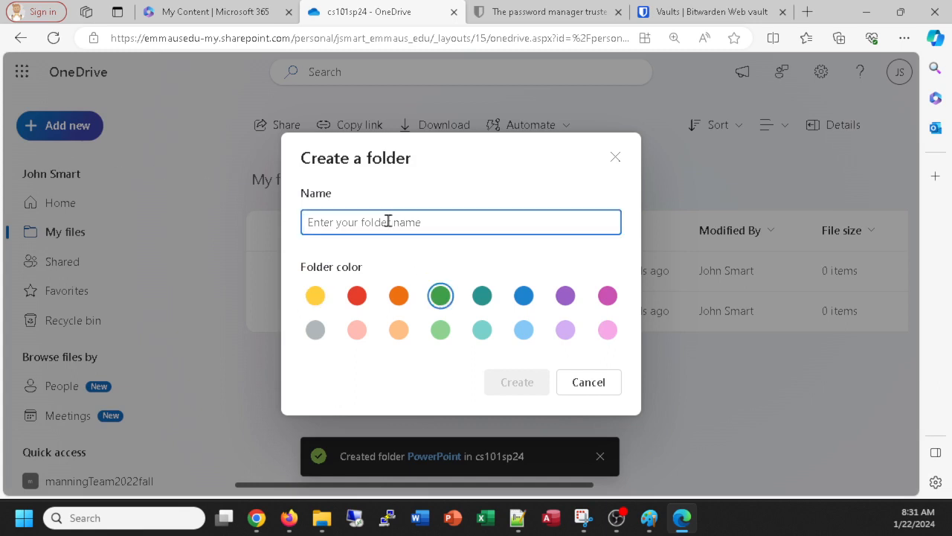
text(Excel)
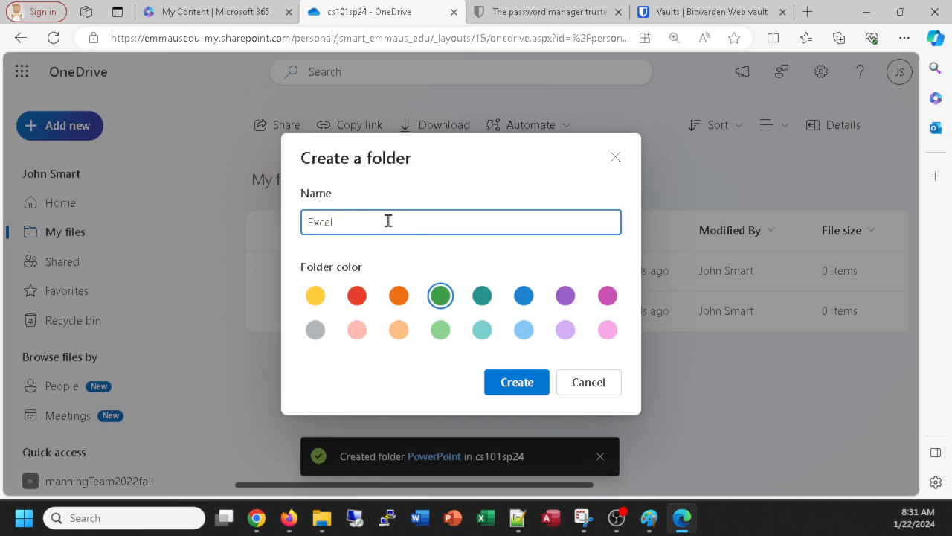
key(alt+Tab)
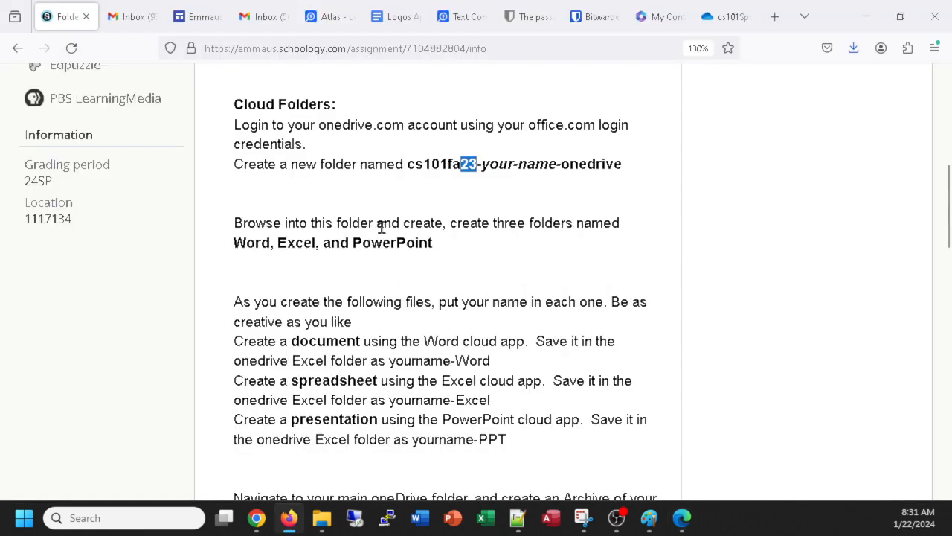
key(alt+Tab)
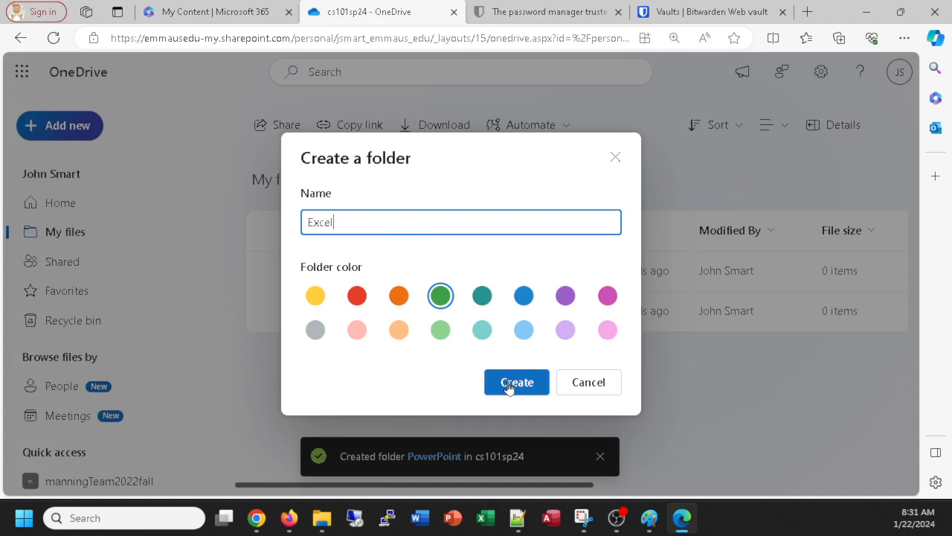
click(516, 383)
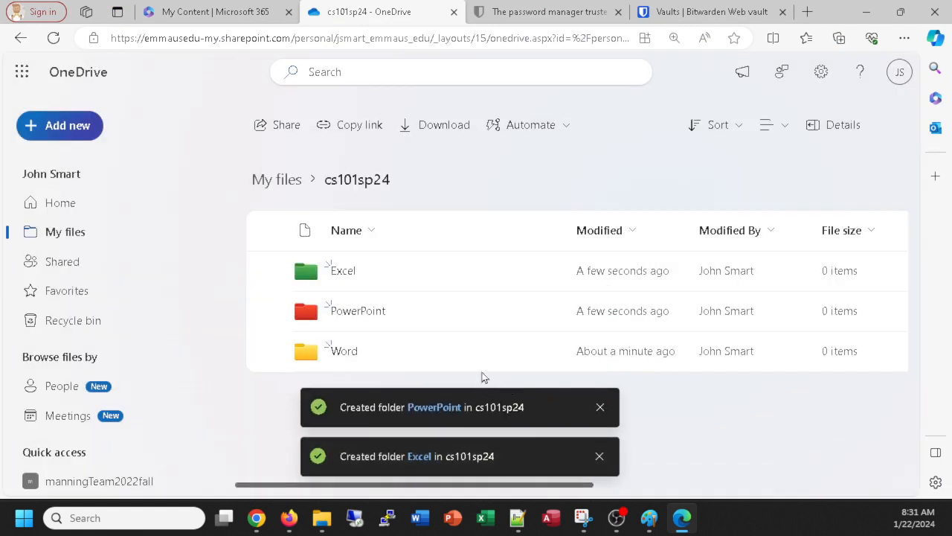
click(600, 408)
Step: Change the Word folder's color to blue
click(599, 455)
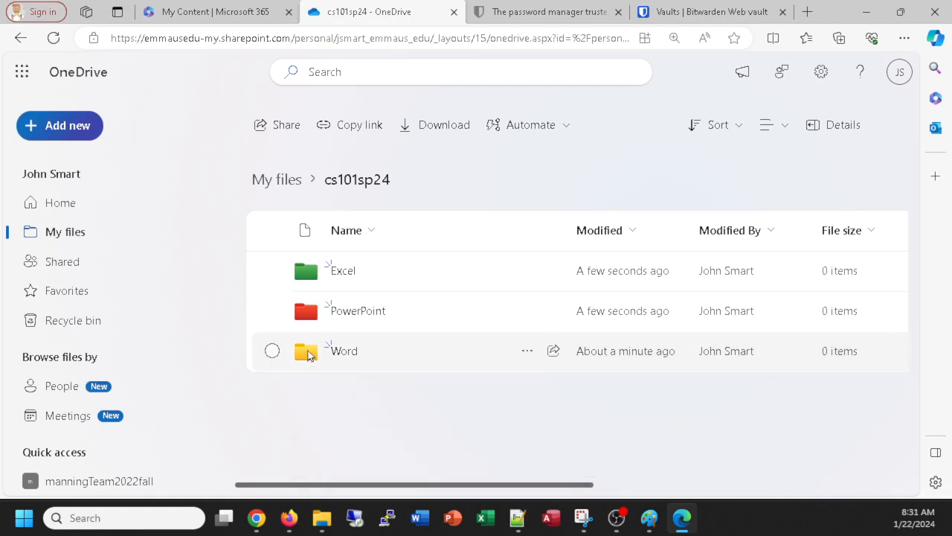
click(526, 351)
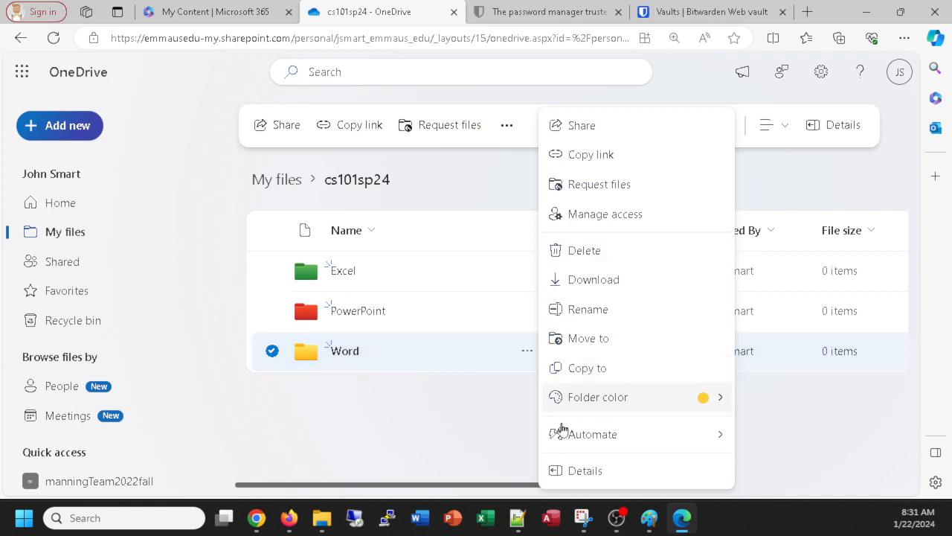
mouse_move(690, 397)
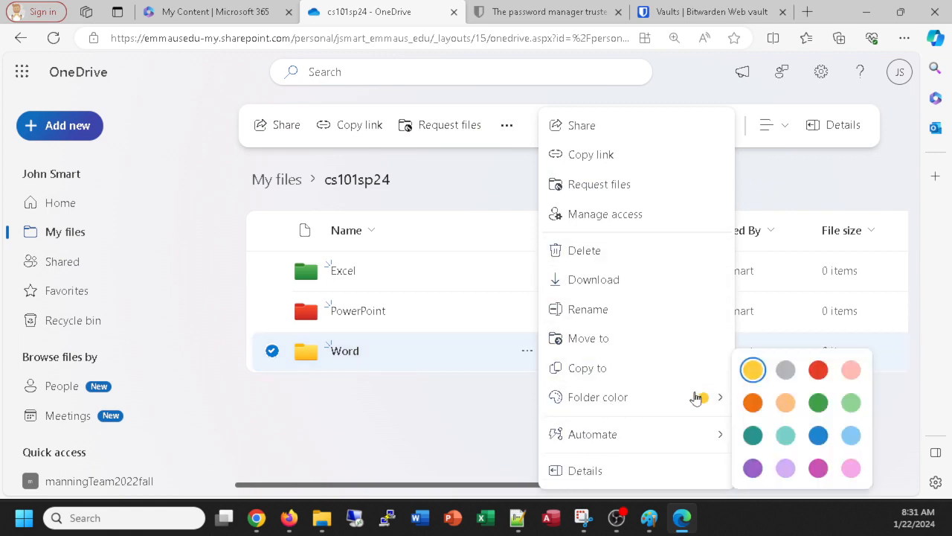
click(819, 436)
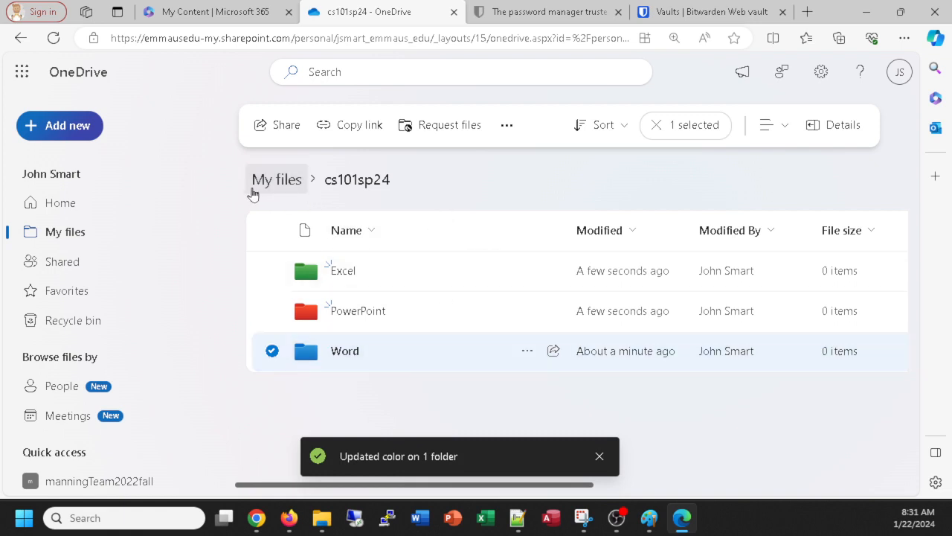
Step: View the cs101sp24 folder's details pane, then close it
click(375, 187)
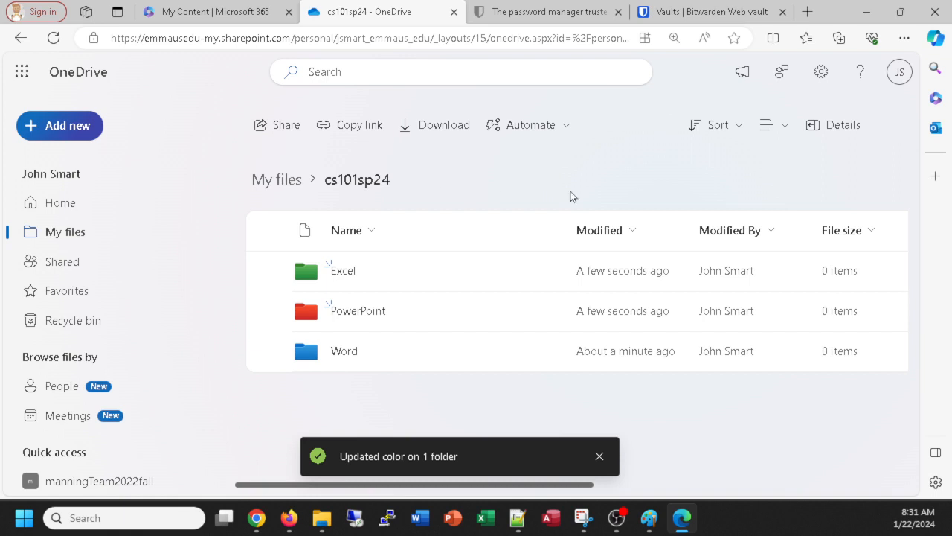
click(826, 128)
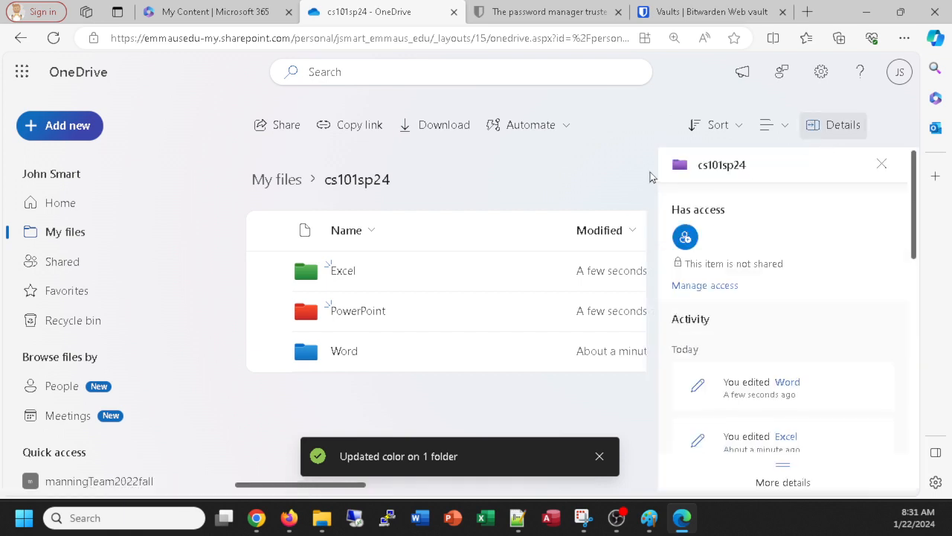
scroll(703, 381, down, 2)
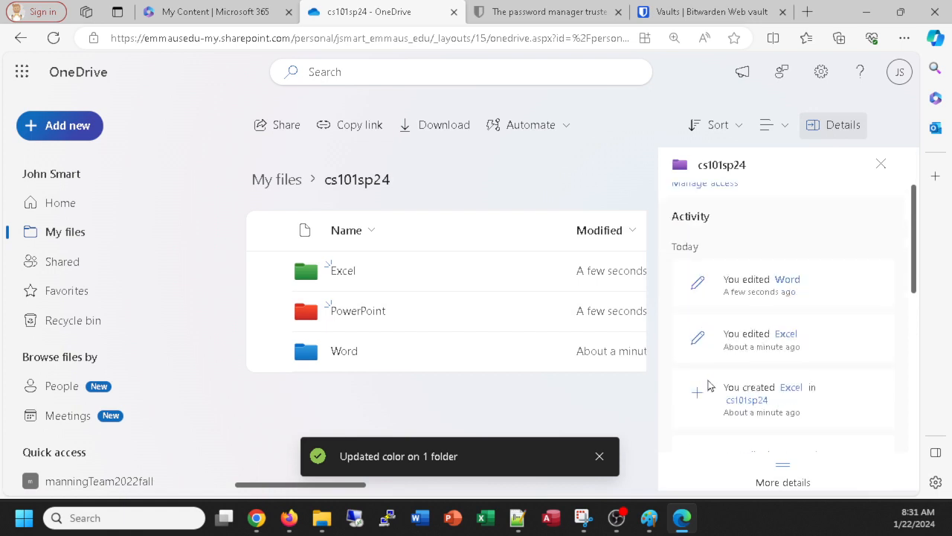
scroll(701, 362, up, 2)
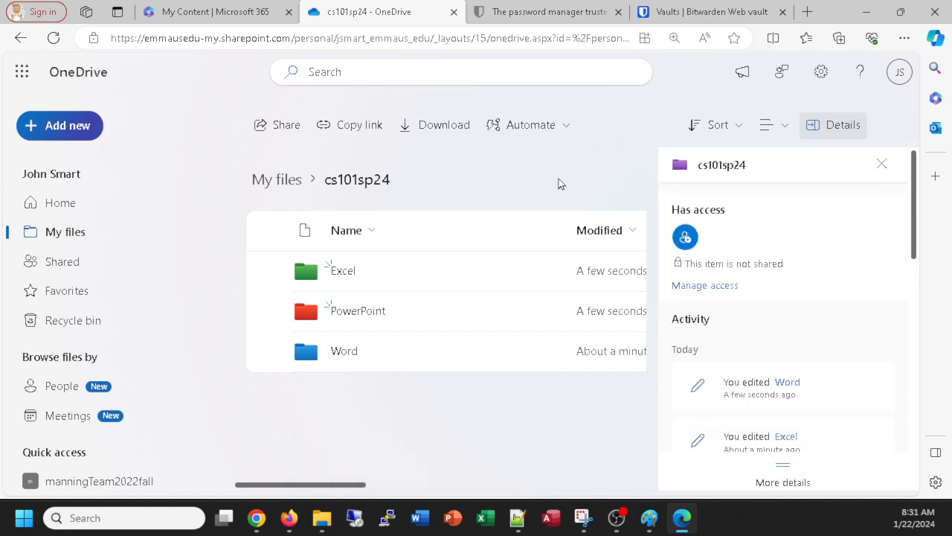
click(882, 165)
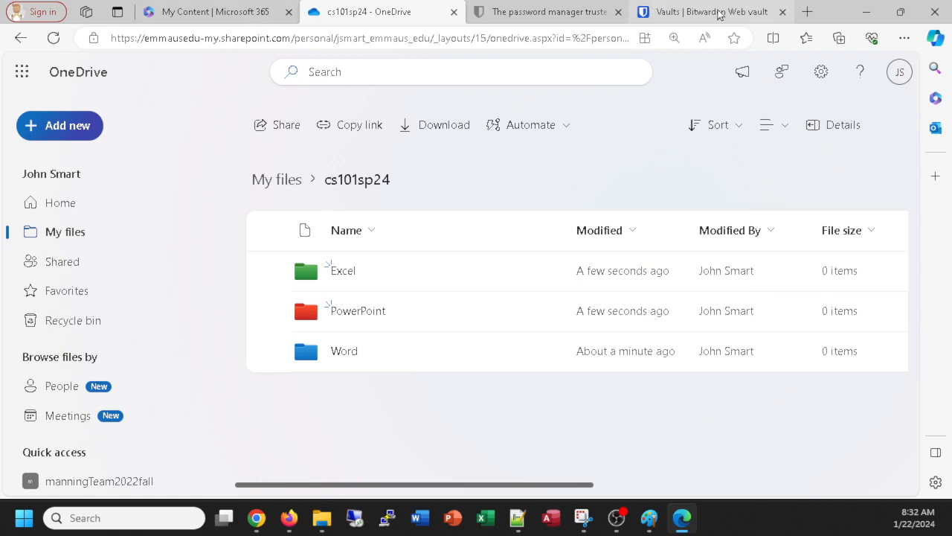
key(alt+Tab)
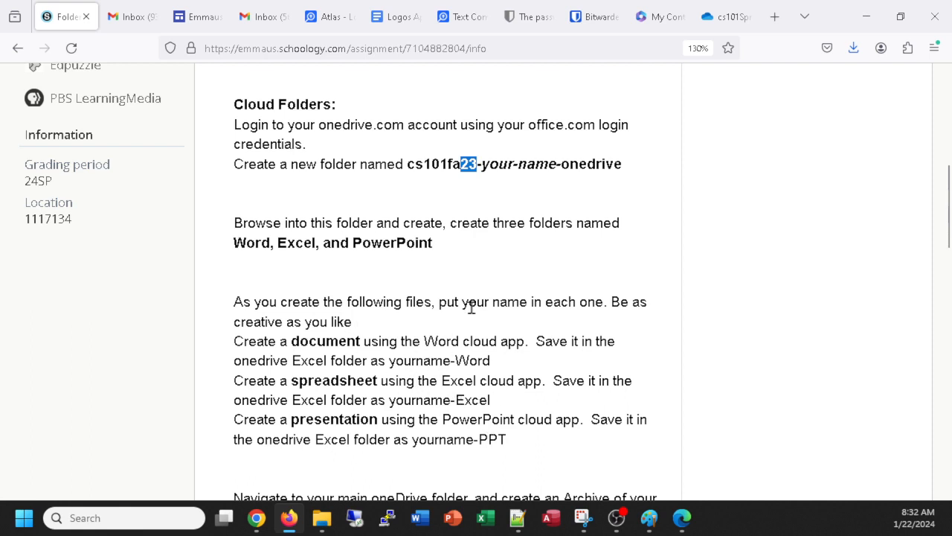
key(alt+Tab)
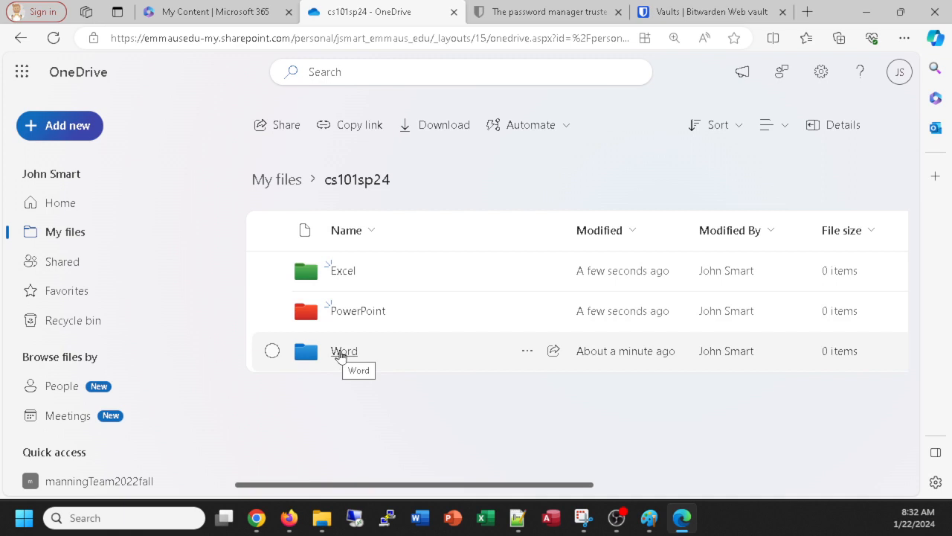
Step: Inside the Word folder, add a new blank Word document
click(342, 353)
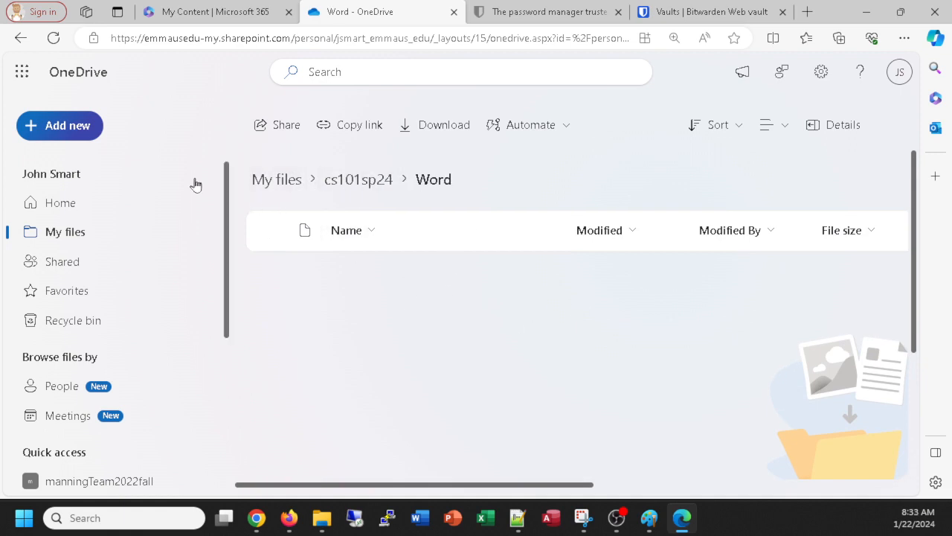
click(73, 127)
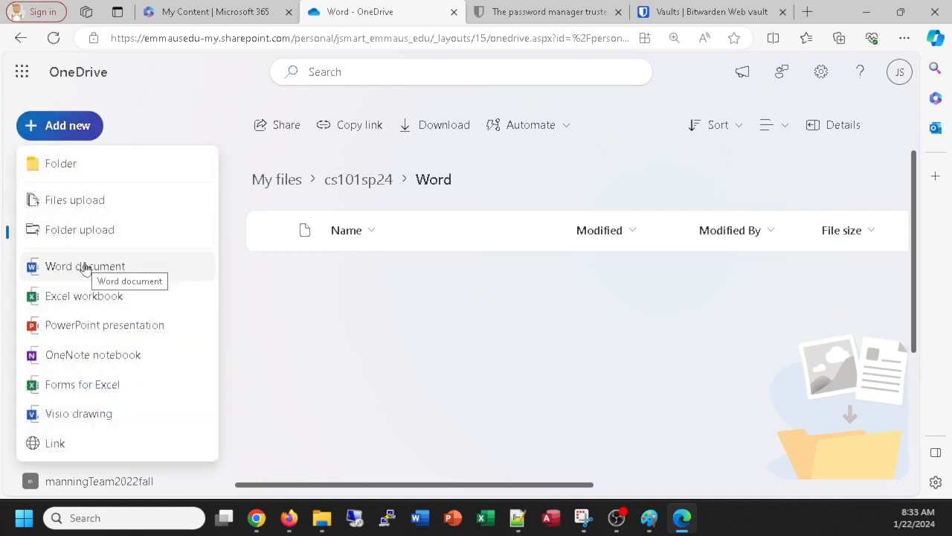
click(84, 266)
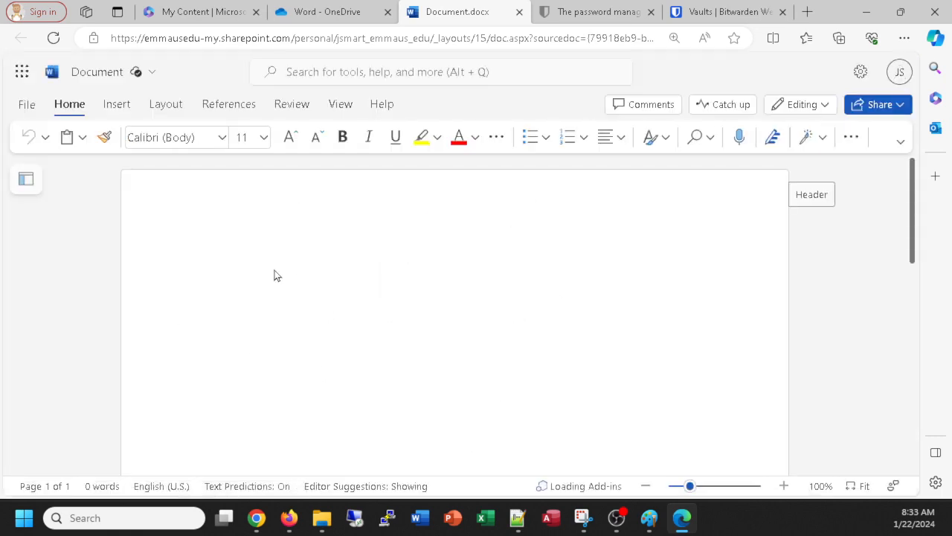
Step: Type 'Practice Word document in my cloud drive.' into the new document
text(Pract)
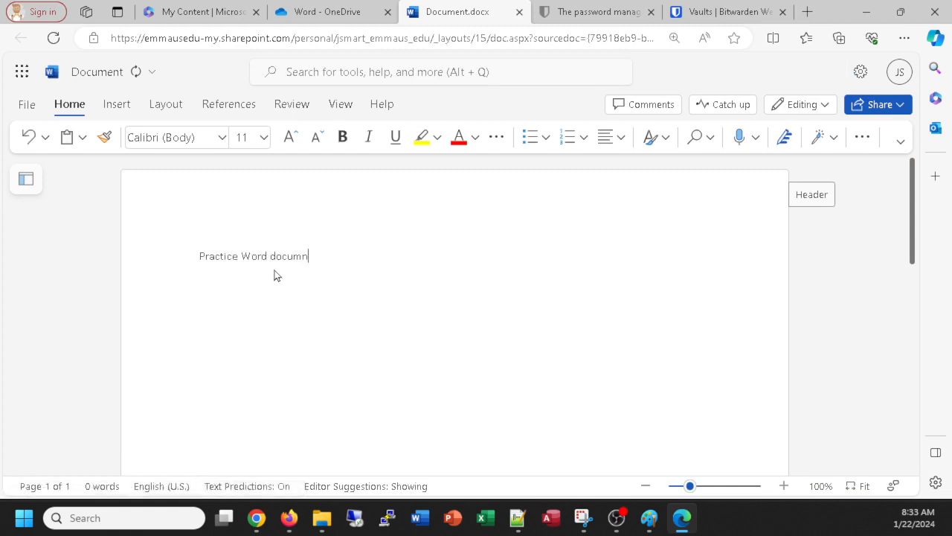
text(ice Word document in my cloud drive.)
scroll(716, 298, down, 6)
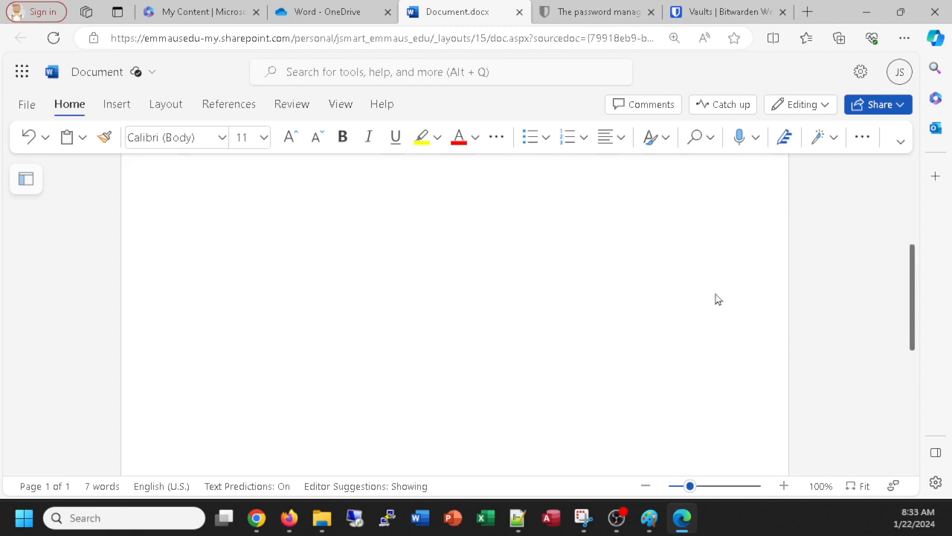
scroll(483, 263, up, 6)
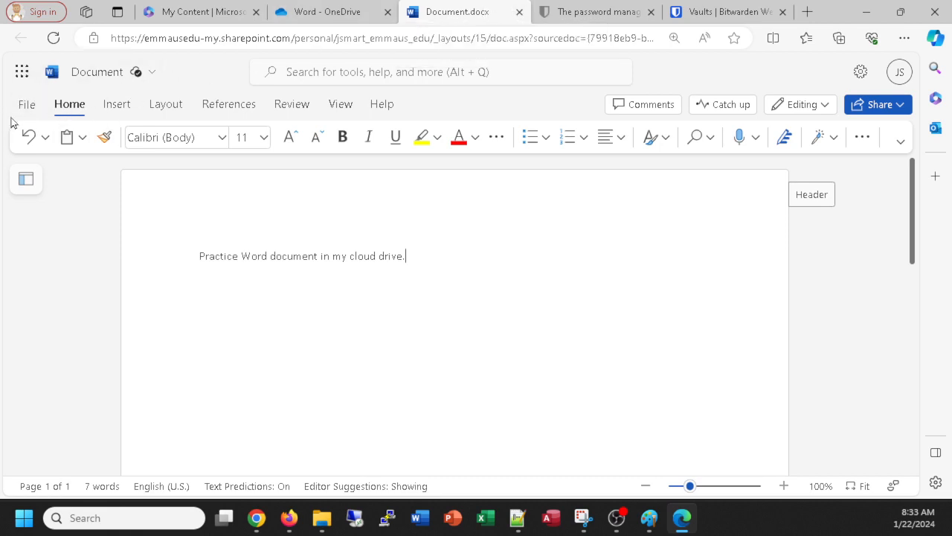
Step: Dismiss the Dictate tip and close the Document.docx tab
click(737, 172)
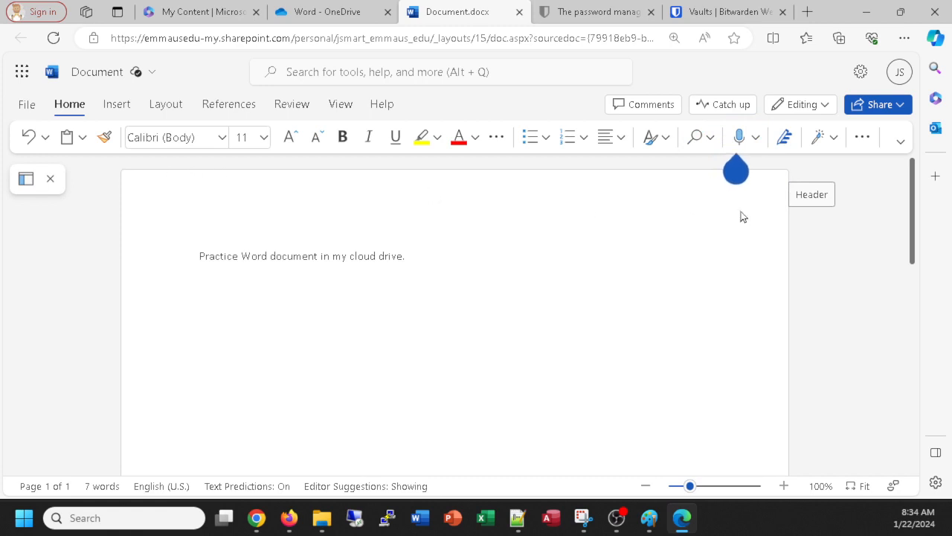
click(735, 173)
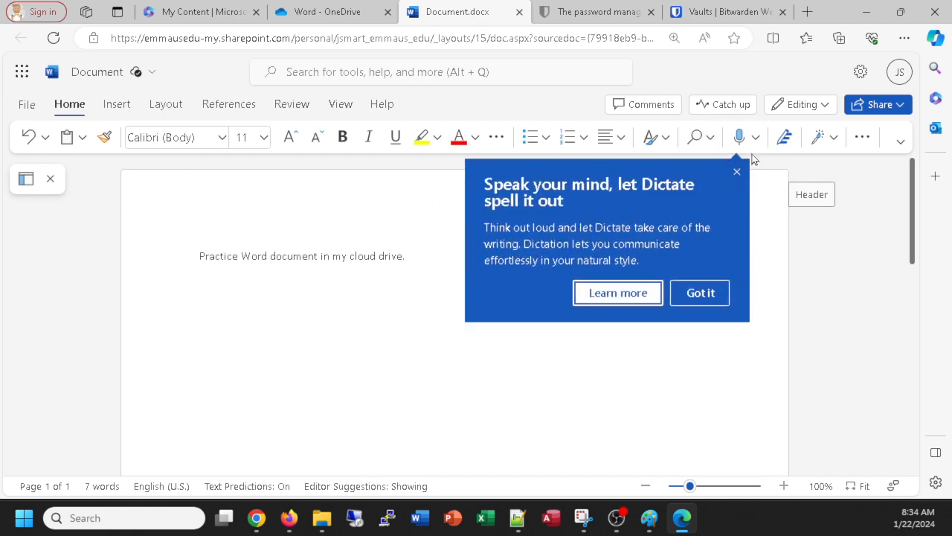
click(698, 291)
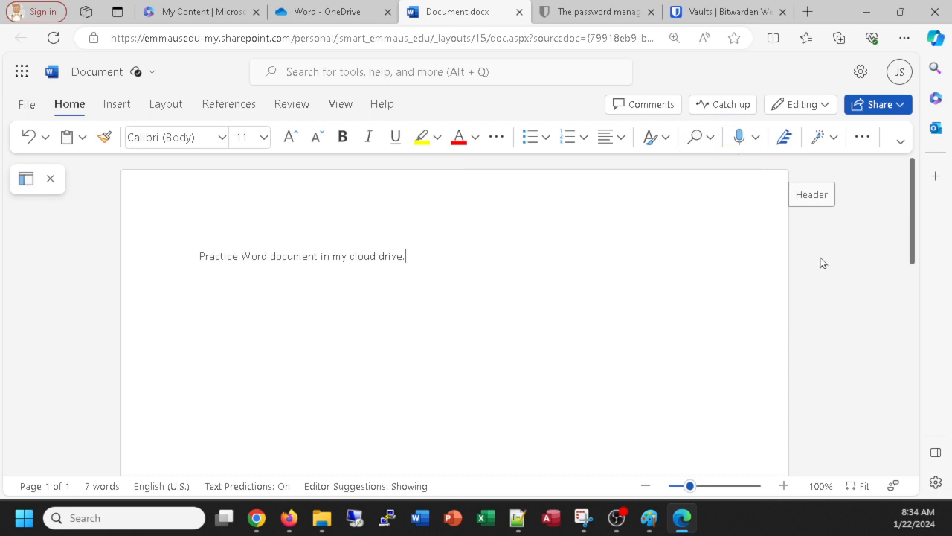
click(519, 13)
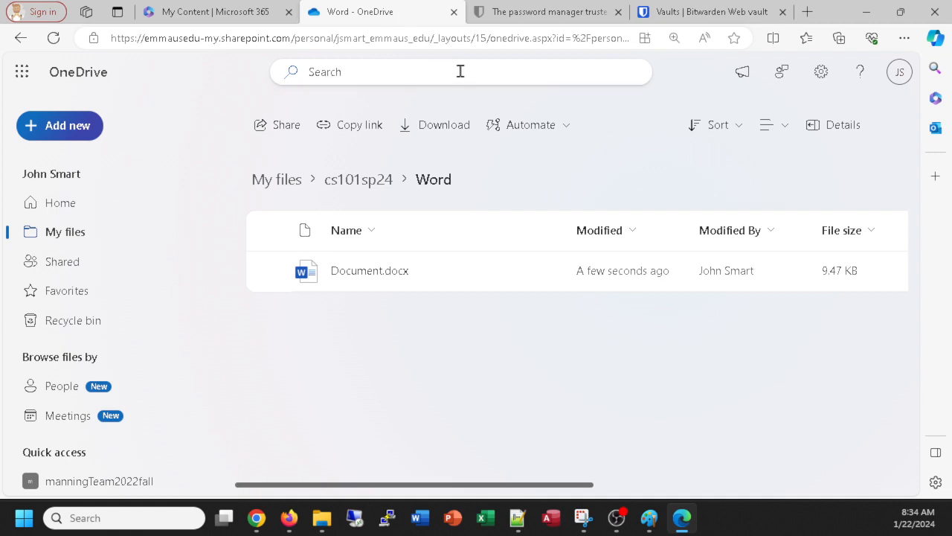
Step: Recheck the assignment instructions, then return to the cs101sp24 folder
key(alt+Tab)
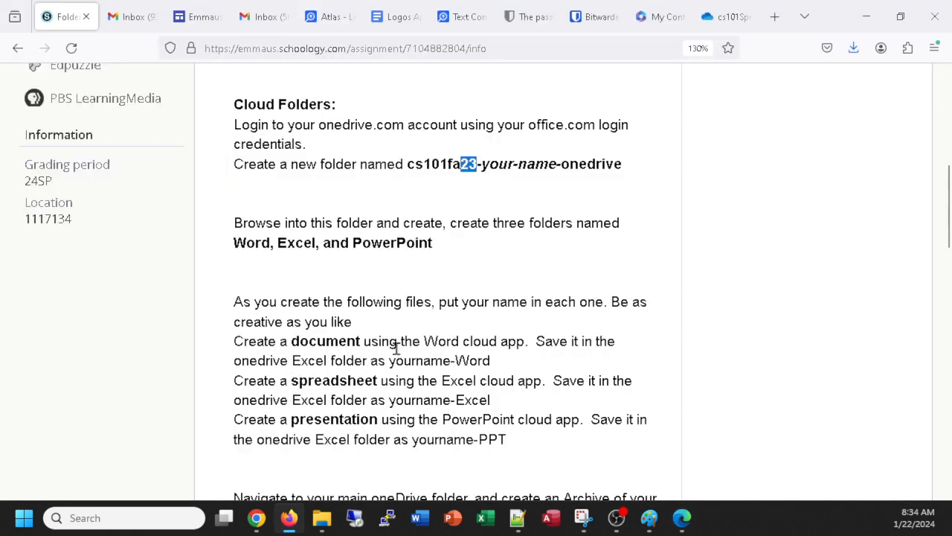
key(alt+Tab)
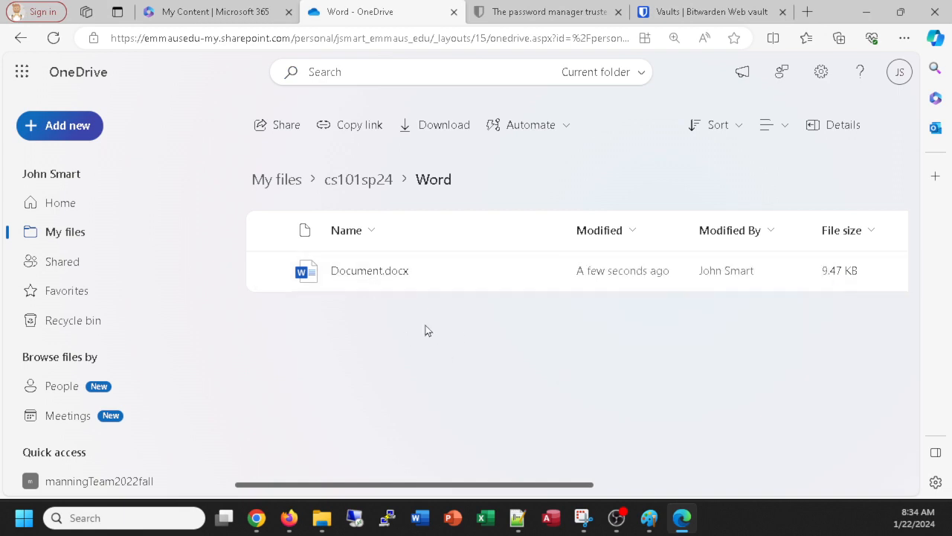
click(381, 183)
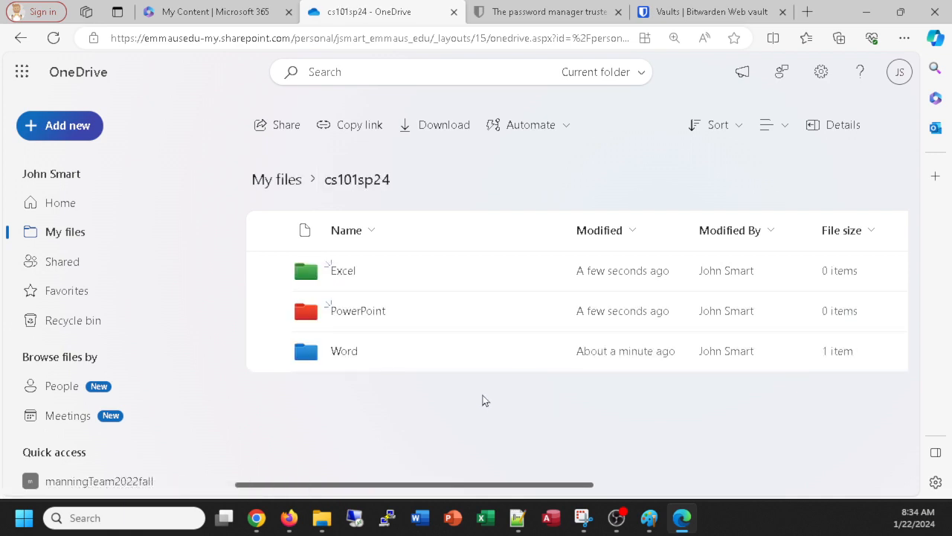
Step: Create a new presentation in the PowerPoint folder titled 'Cloud Presentation'
click(359, 313)
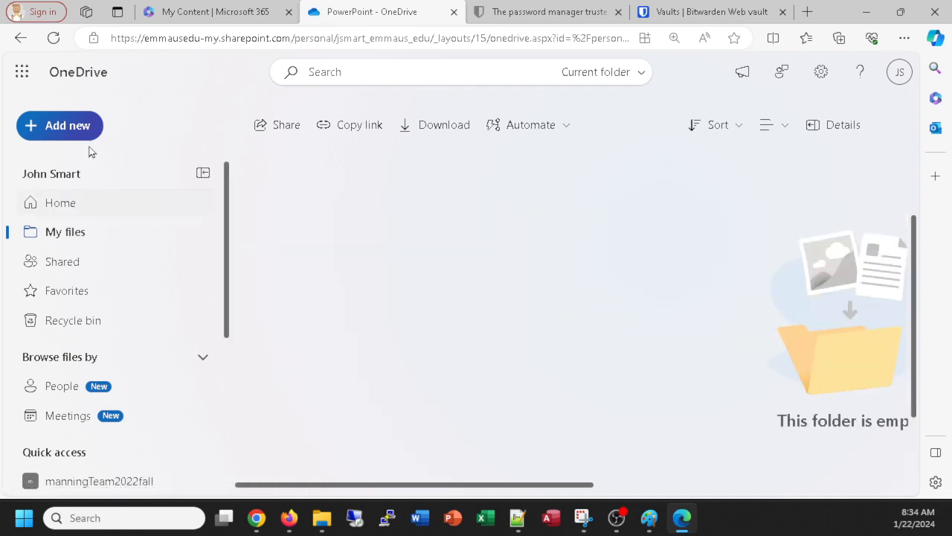
click(67, 126)
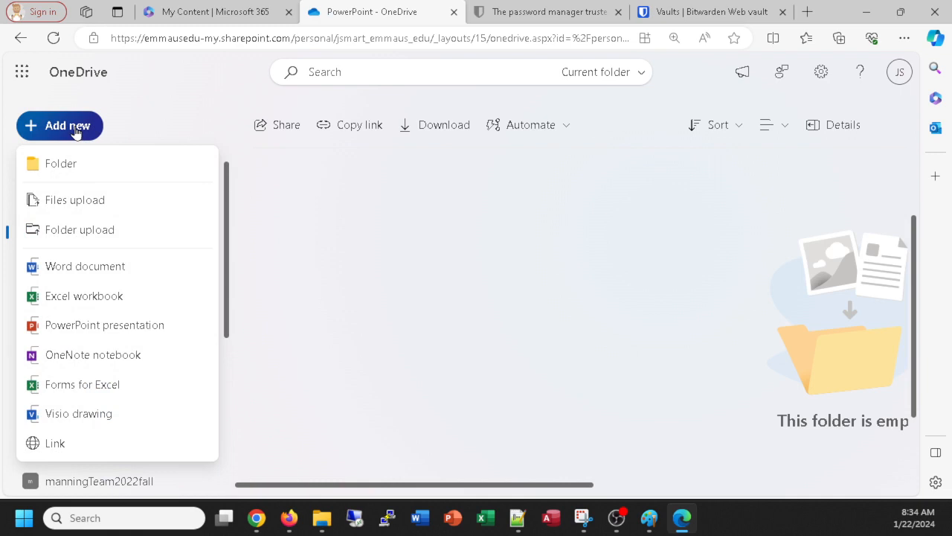
click(97, 327)
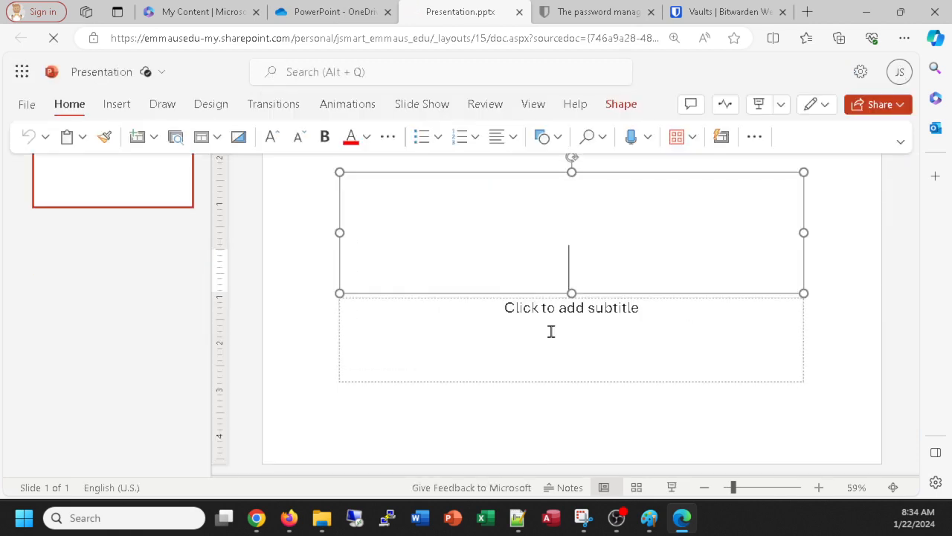
text(Pra)
key(BackSpace)
key(BackSpace)
key(BackSpace)
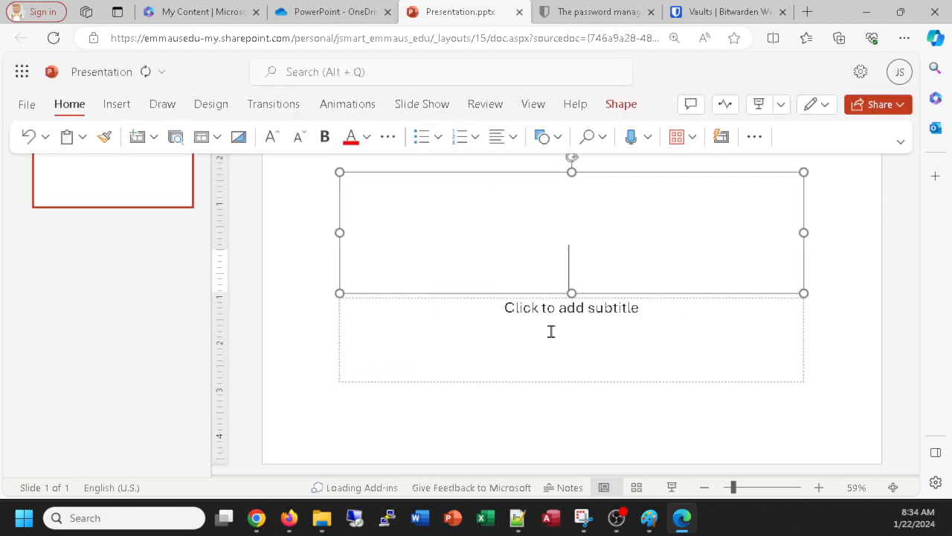
text(Cloud Pre)
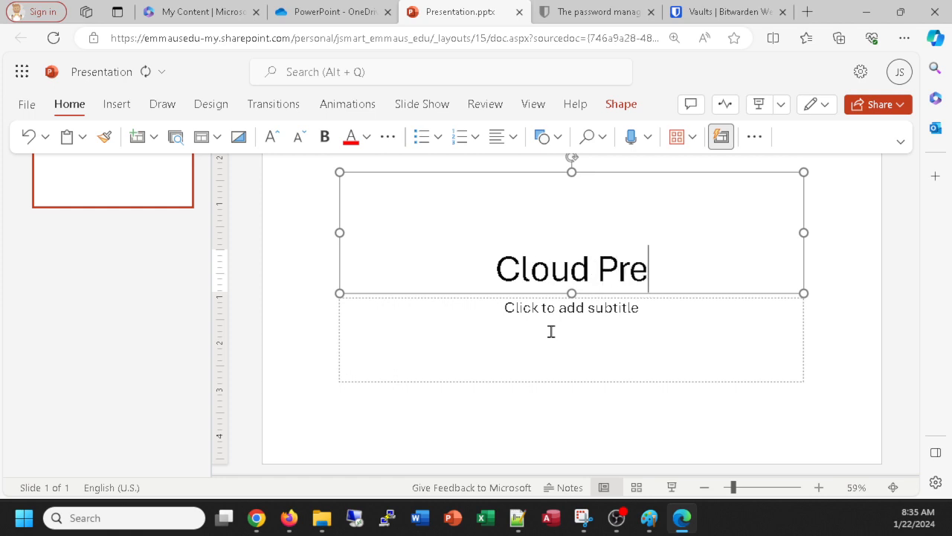
text(sentation)
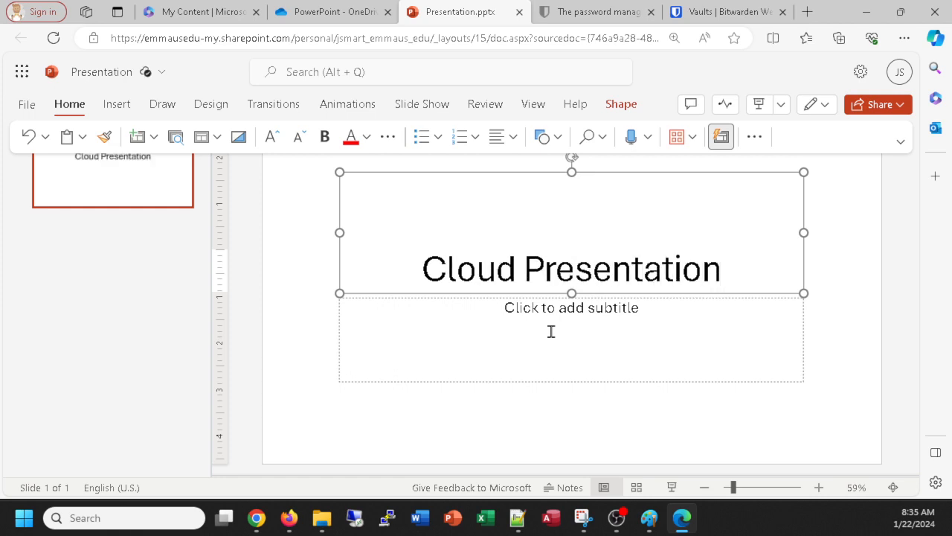
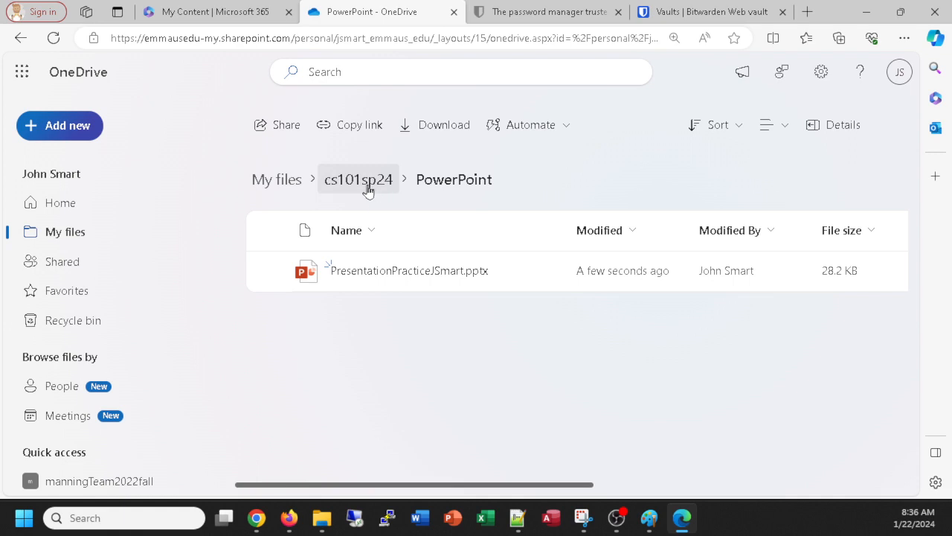
Step: Go up to the cs101sp24 folder and open its empty Excel subfolder
click(356, 180)
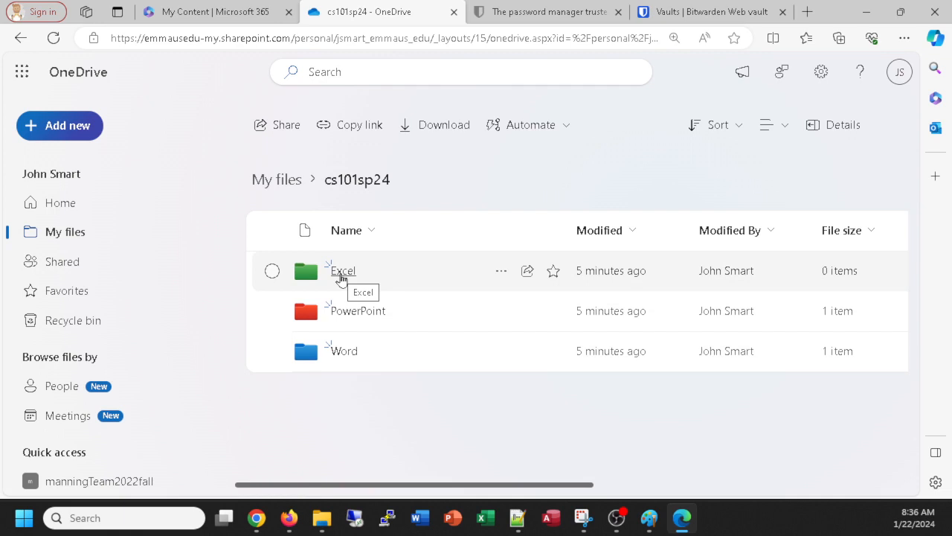
click(341, 272)
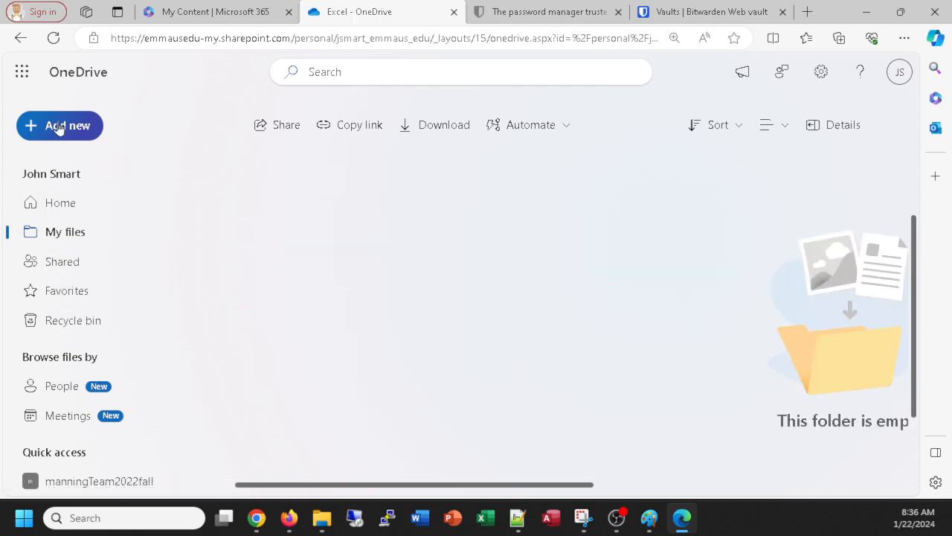
Step: Create a new Excel workbook in the Excel folder with A1 reading 'Practice Spreadsheet by' plus the student's name
click(59, 127)
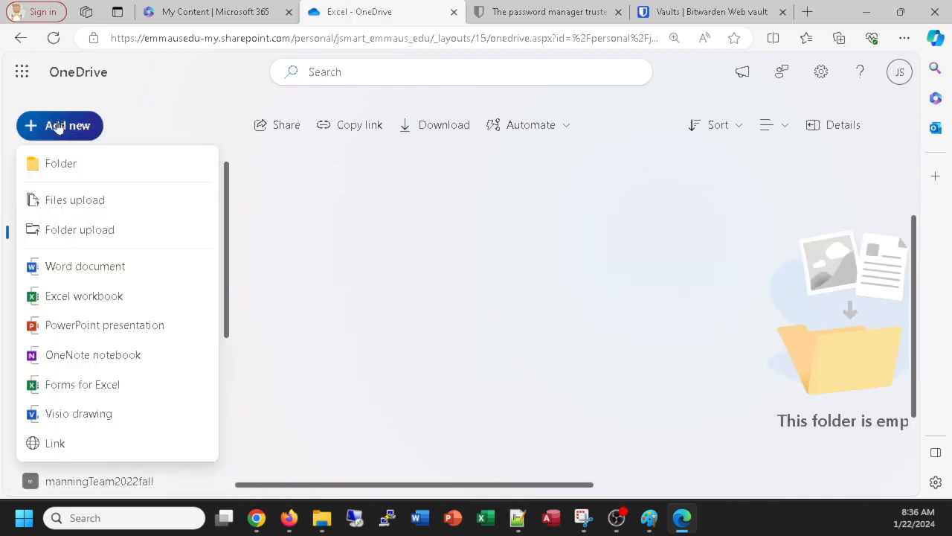
click(72, 305)
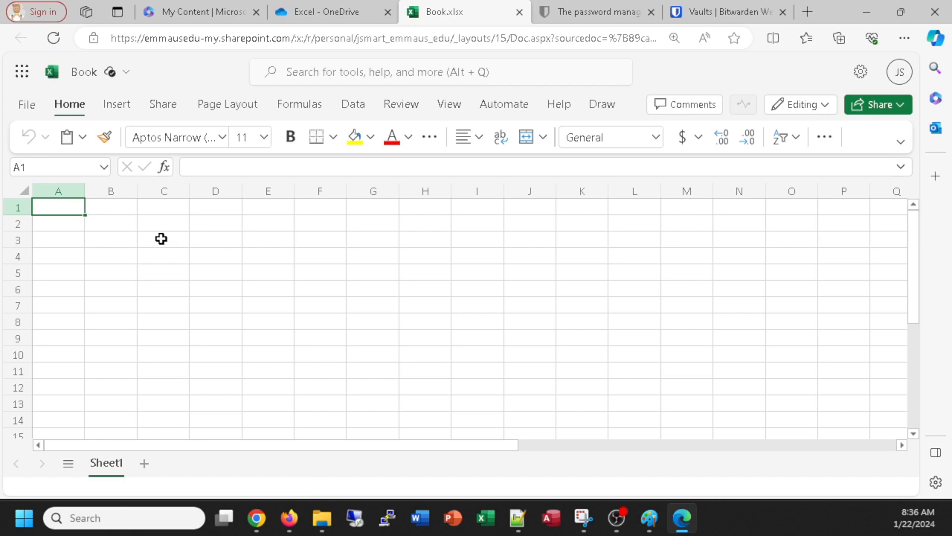
text(Practice)
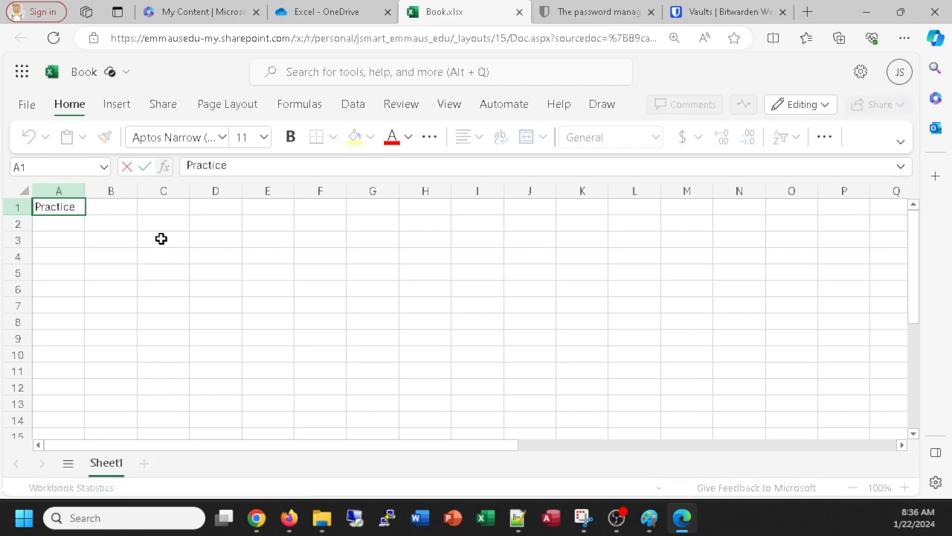
text( Spreadsheet by)
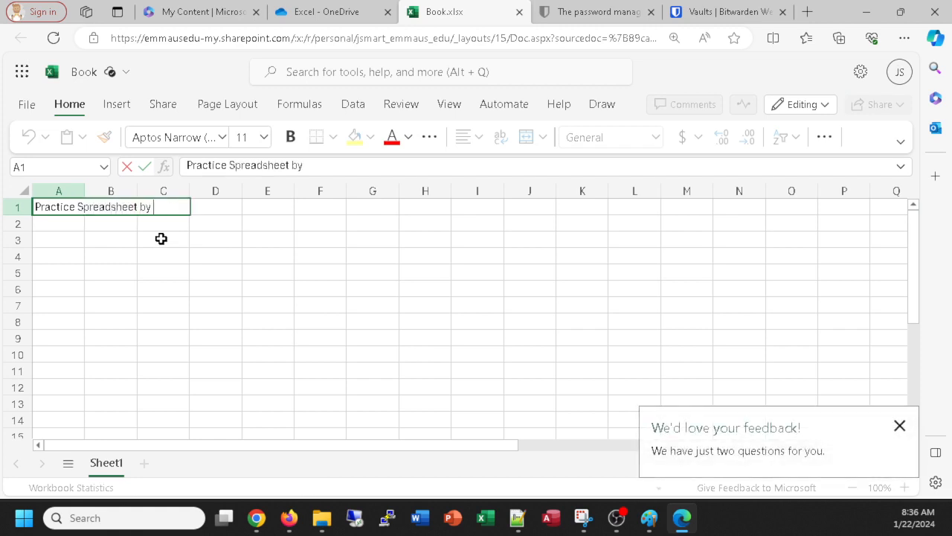
text( JSmart)
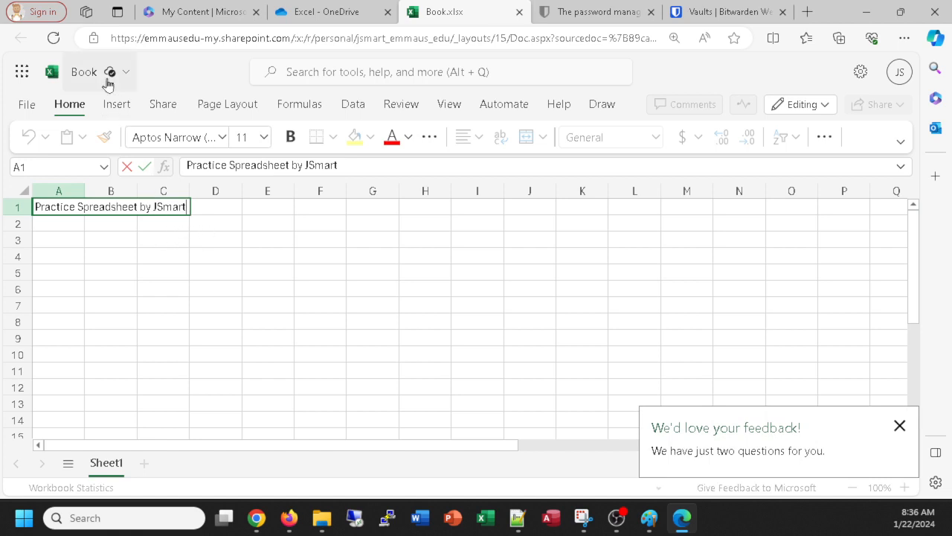
click(83, 72)
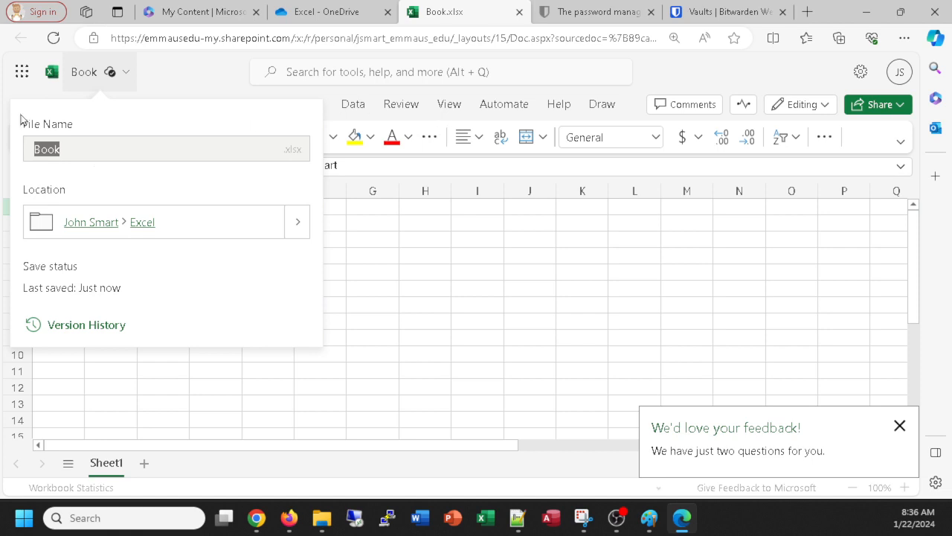
Step: Rename the workbook from Book to a name combining Book and the student's name, then close it
key(BackSpace)
click(899, 425)
click(80, 74)
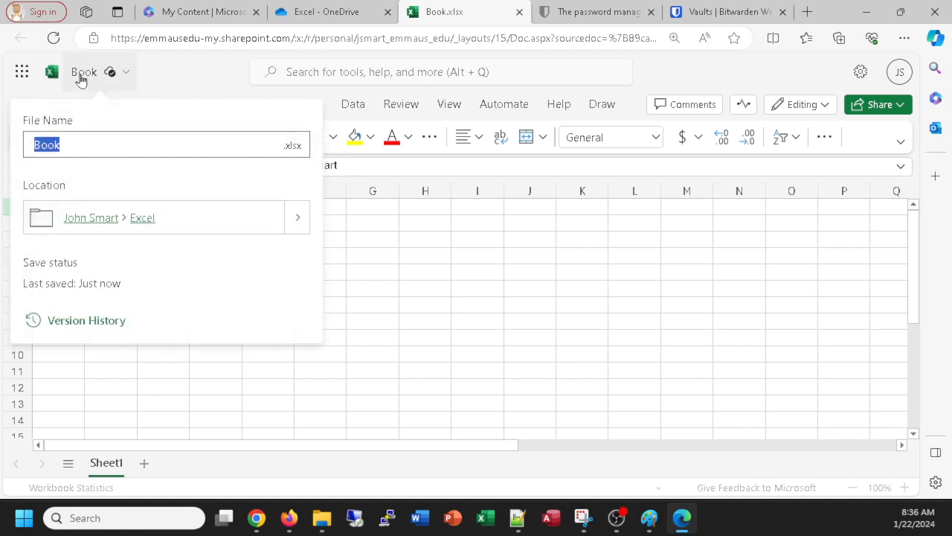
text(B)
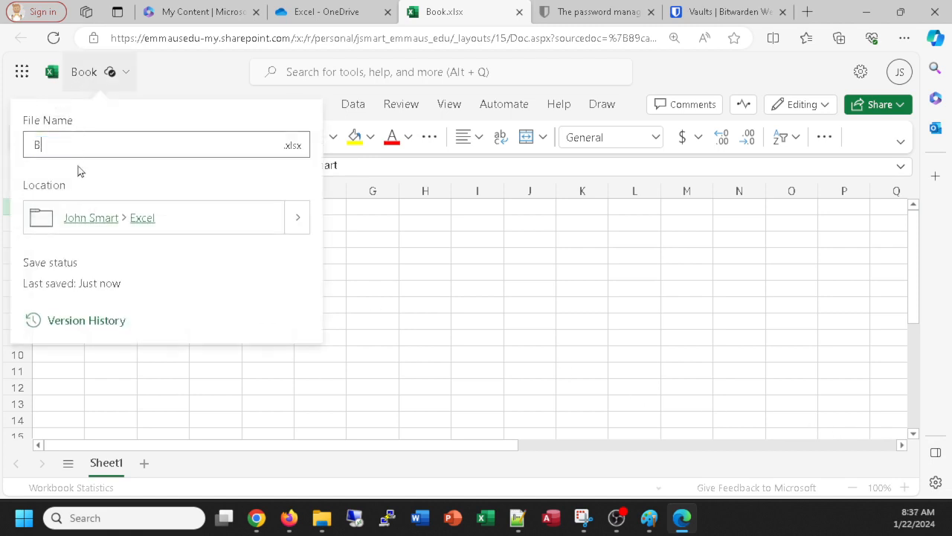
text(ookJSmartPractice)
key(Return)
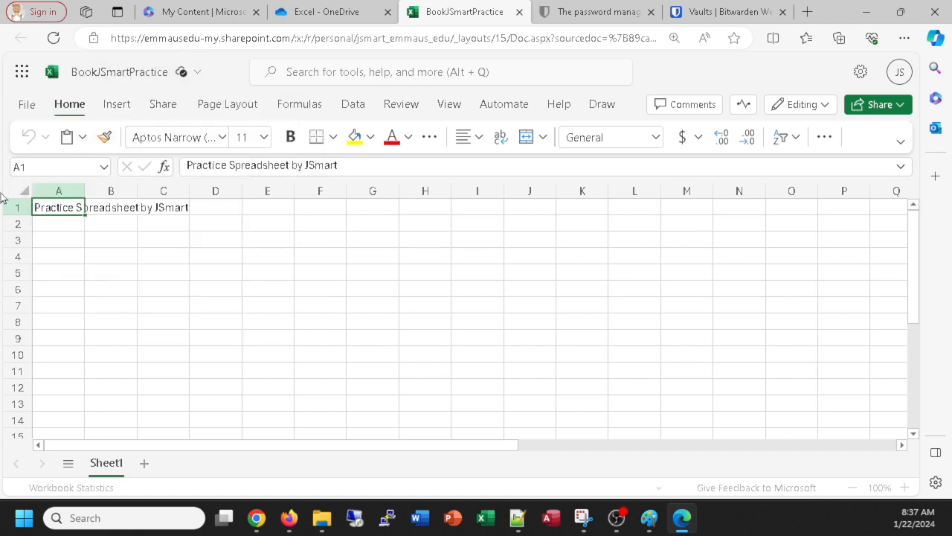
click(520, 13)
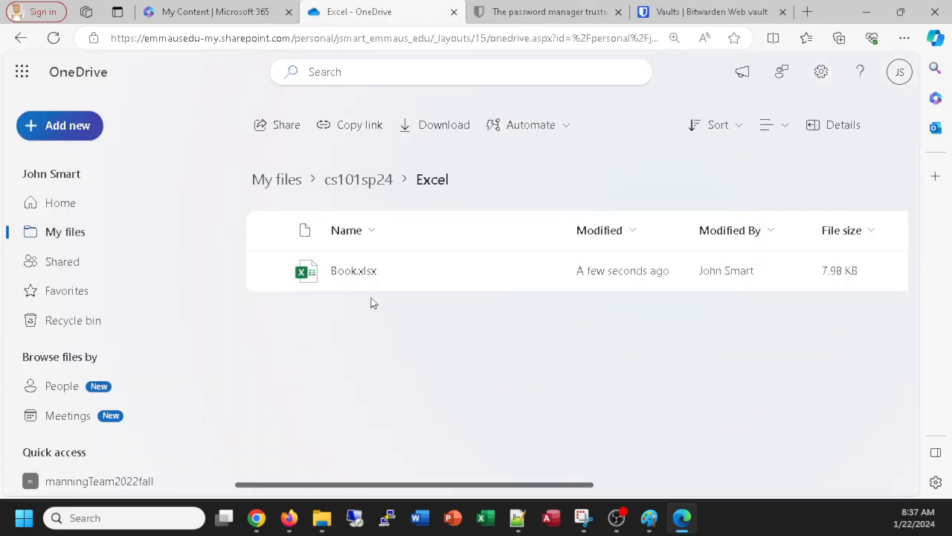
Step: Reload OneDrive and reopen the Excel folder to confirm the renamed workbook is there
click(56, 42)
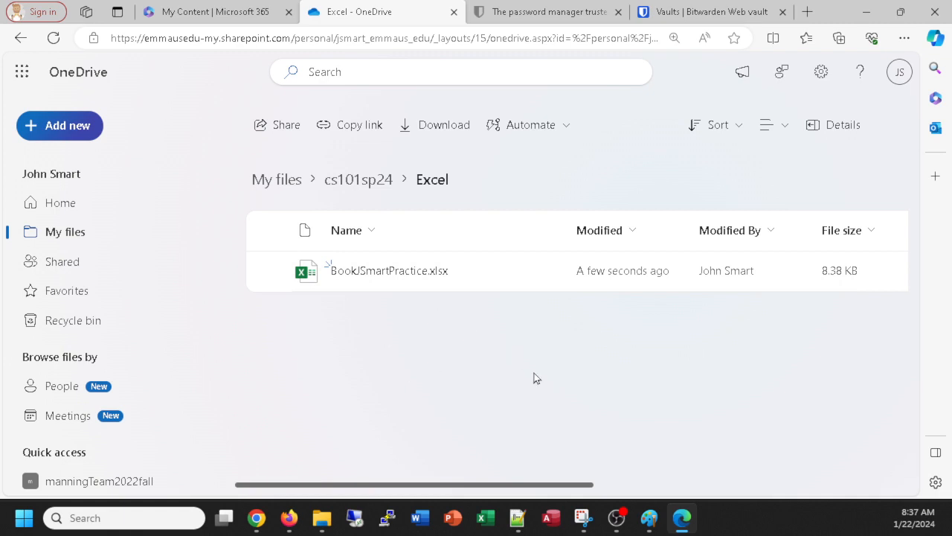
click(355, 182)
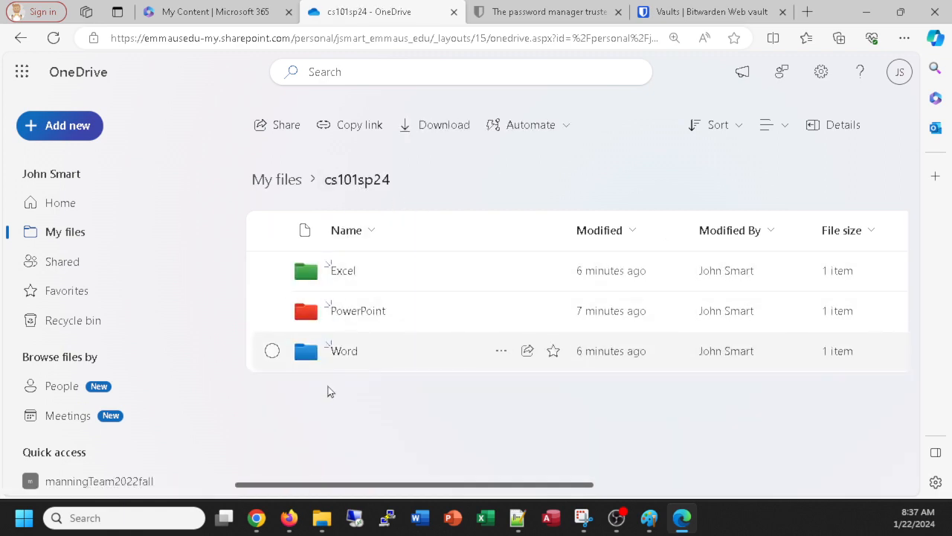
click(347, 276)
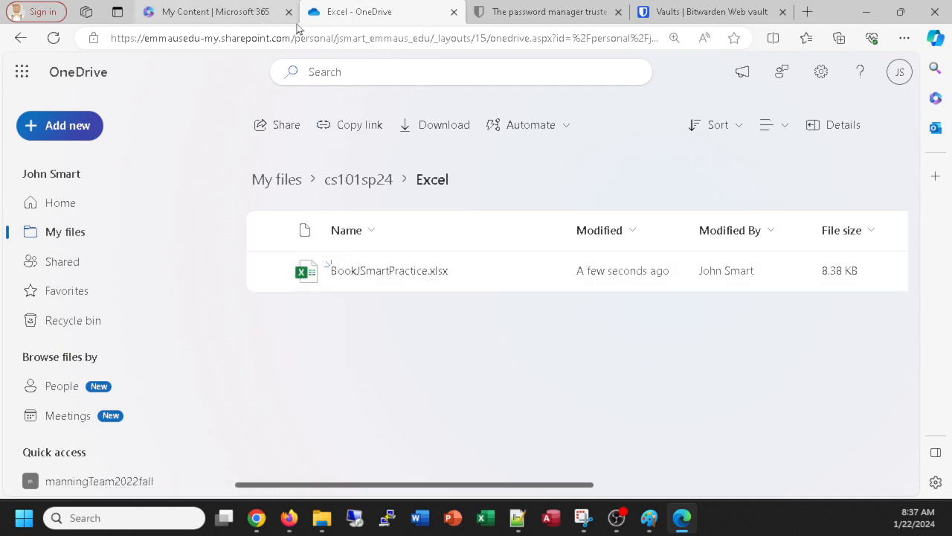
Step: Check the PowerPoint and Word folders in cs101sp24, then go to the top of My files
click(371, 181)
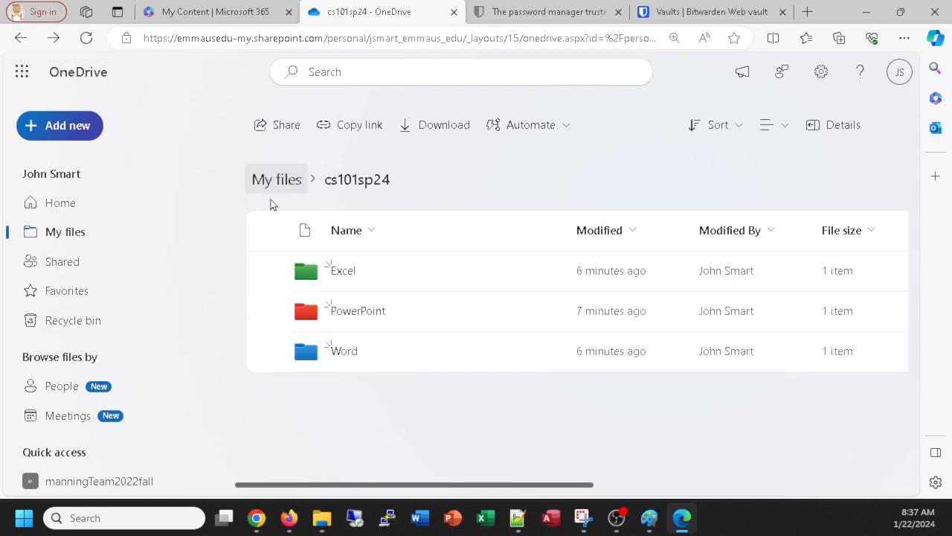
click(358, 313)
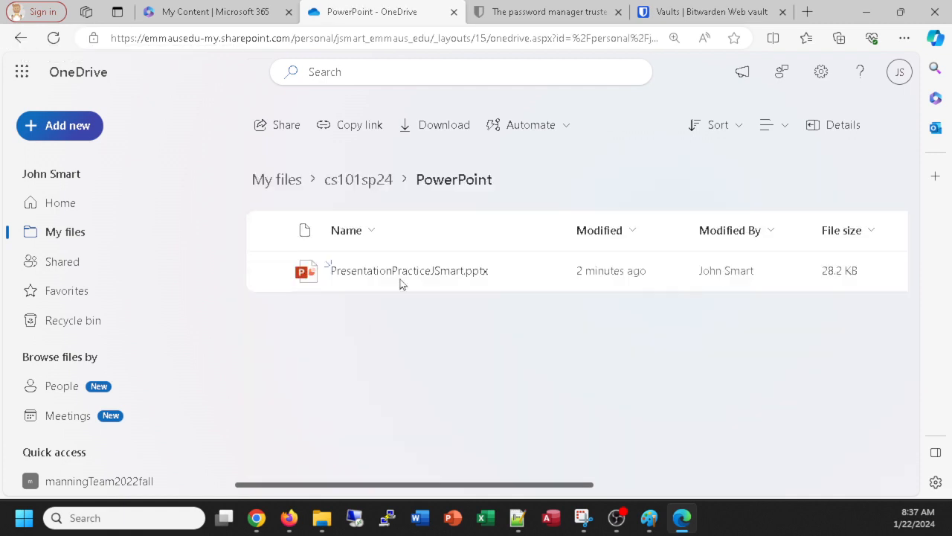
click(21, 38)
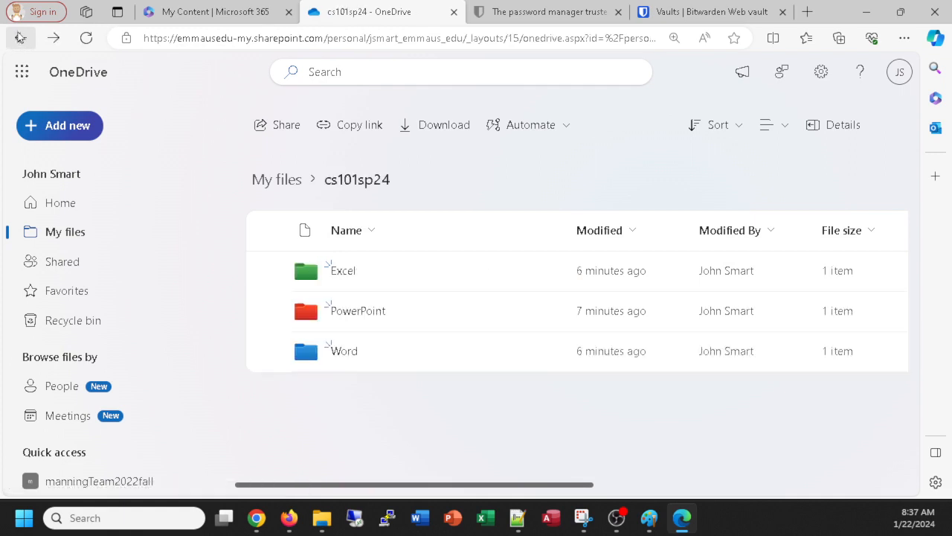
click(336, 355)
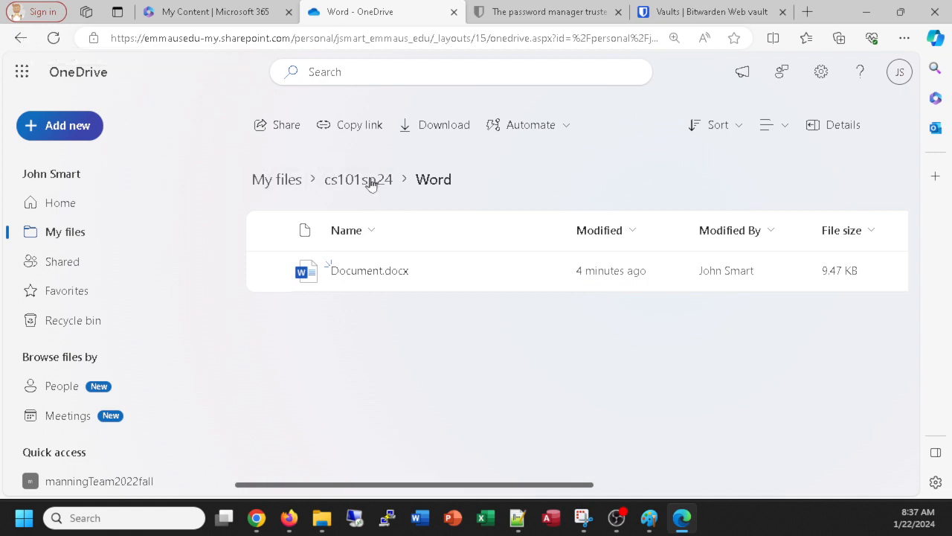
click(289, 184)
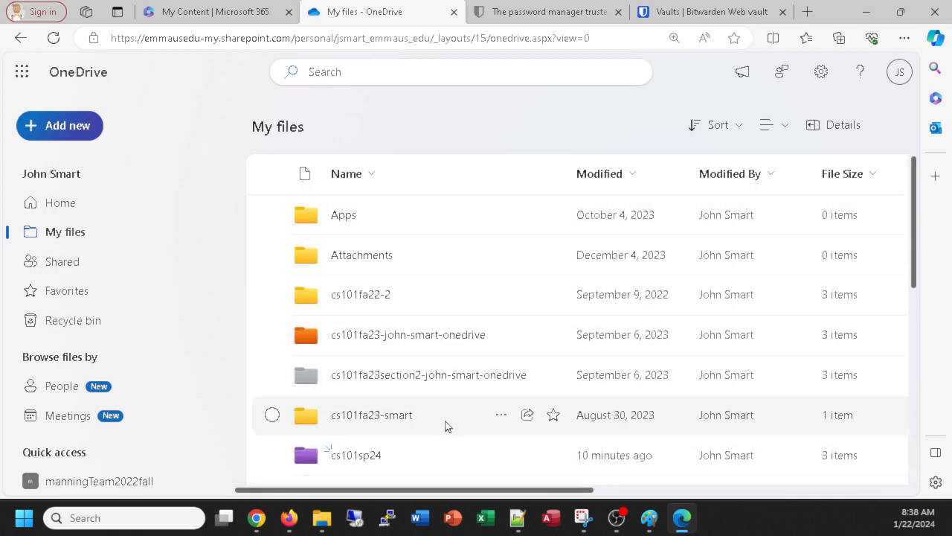
Step: Bring up the actions menu for the cs101sp24 folder in My files
scroll(431, 417, down, 1)
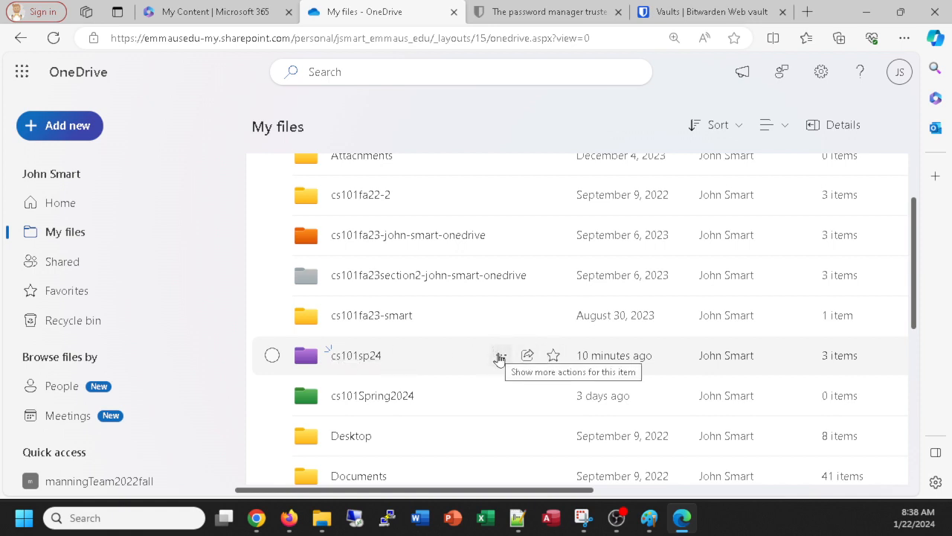
right_click(341, 357)
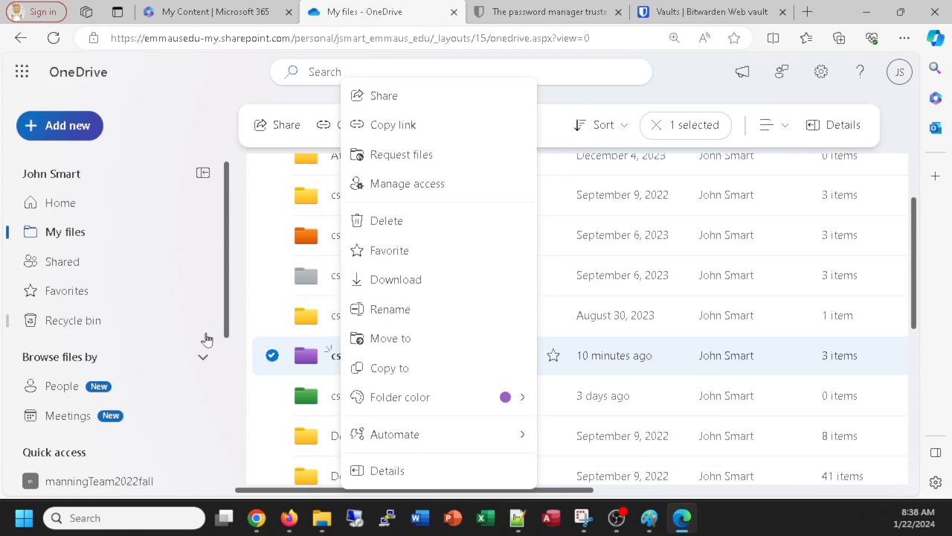
click(211, 301)
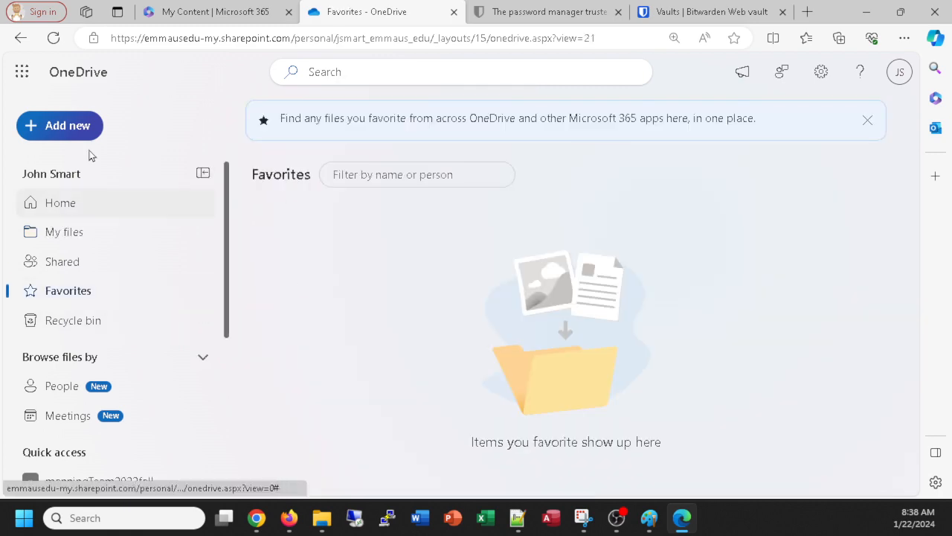
click(20, 38)
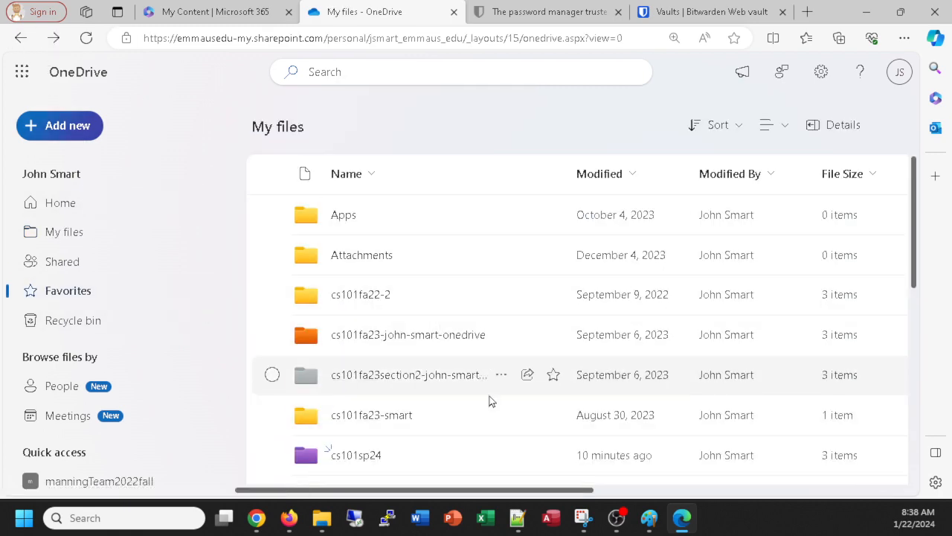
scroll(490, 402, down, 1)
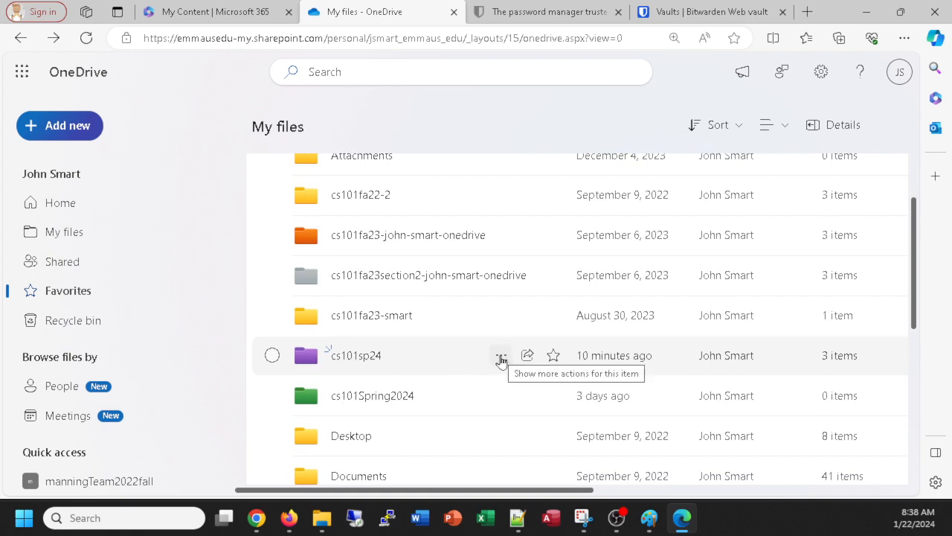
click(500, 359)
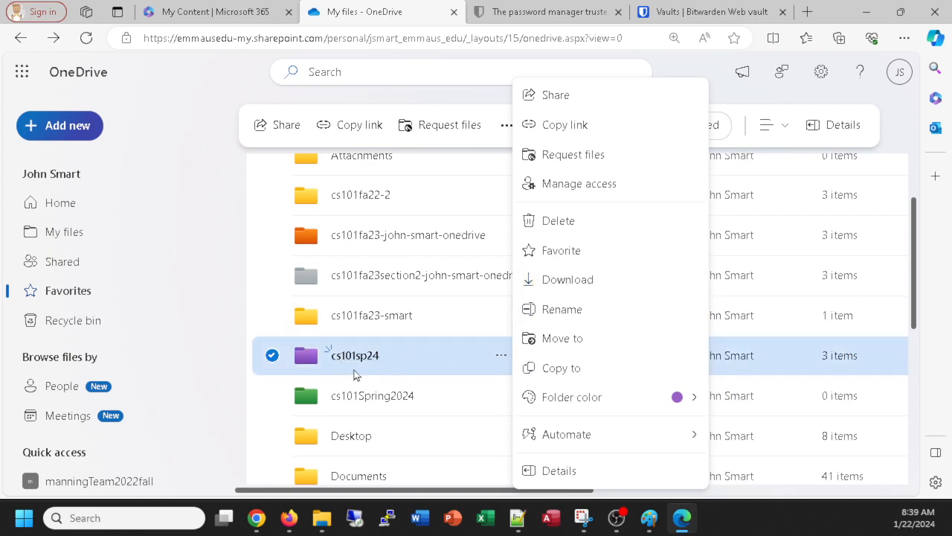
Step: Download the cs101sp24 folder as cs101sp24.zip, choosing to pick its save location
click(566, 287)
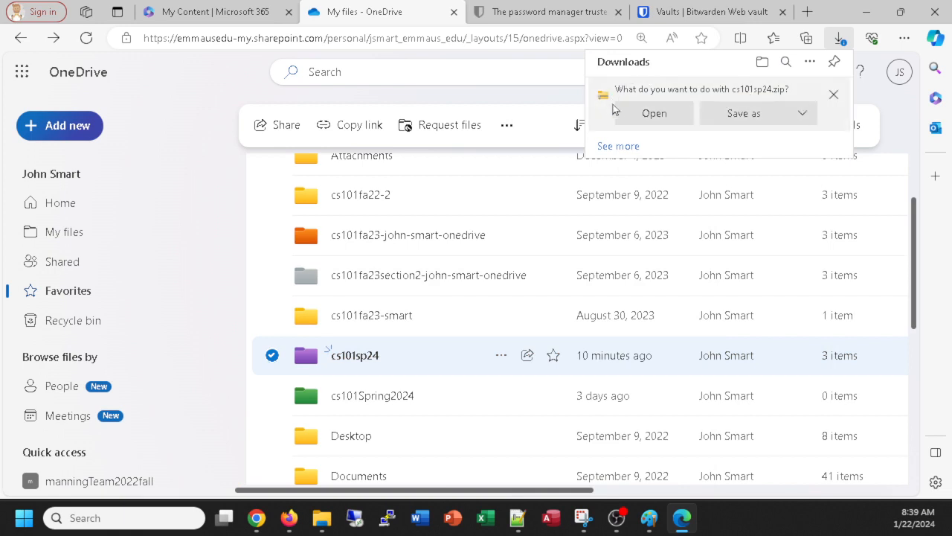
click(744, 113)
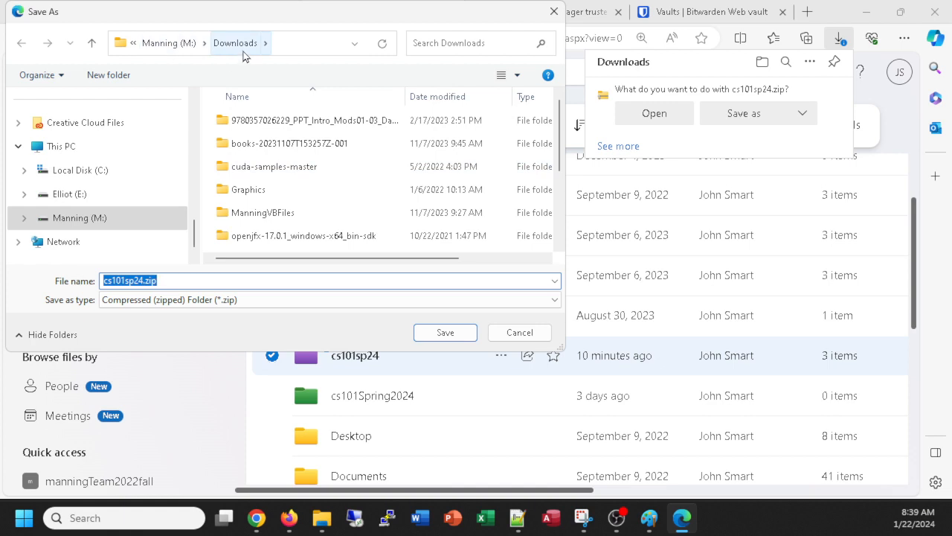
Step: Navigate the Save As dialog to Users, the user's folder, Documents, then cs101sp24
click(170, 43)
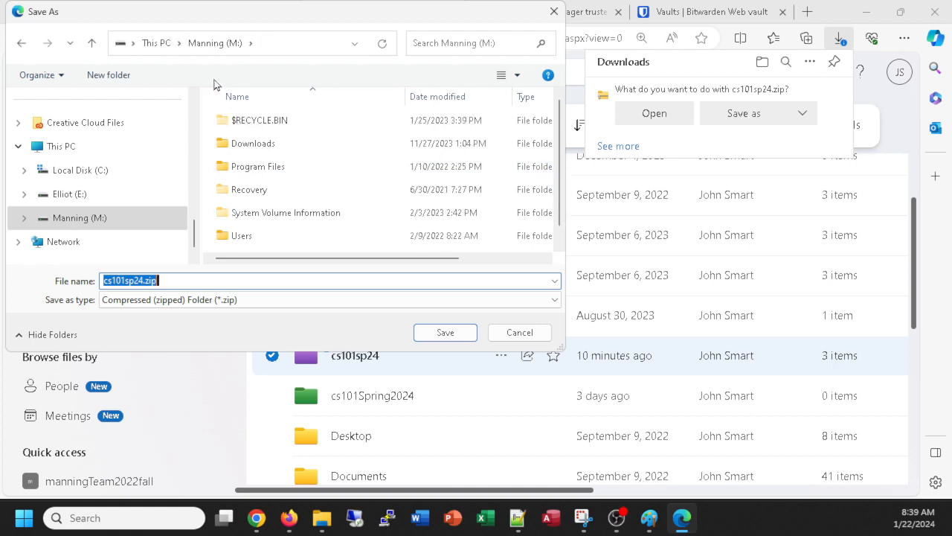
scroll(298, 186, down, 1)
click(252, 223)
double_click(251, 220)
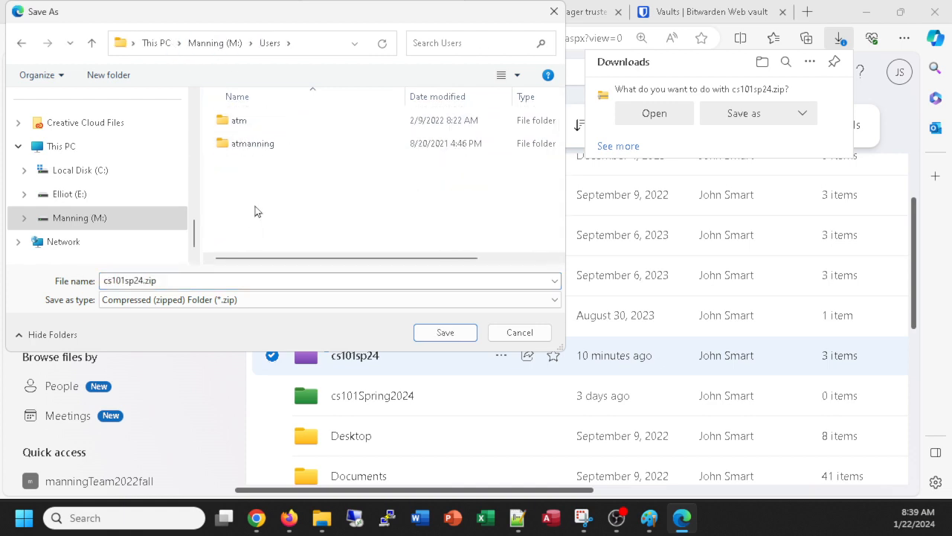
double_click(258, 145)
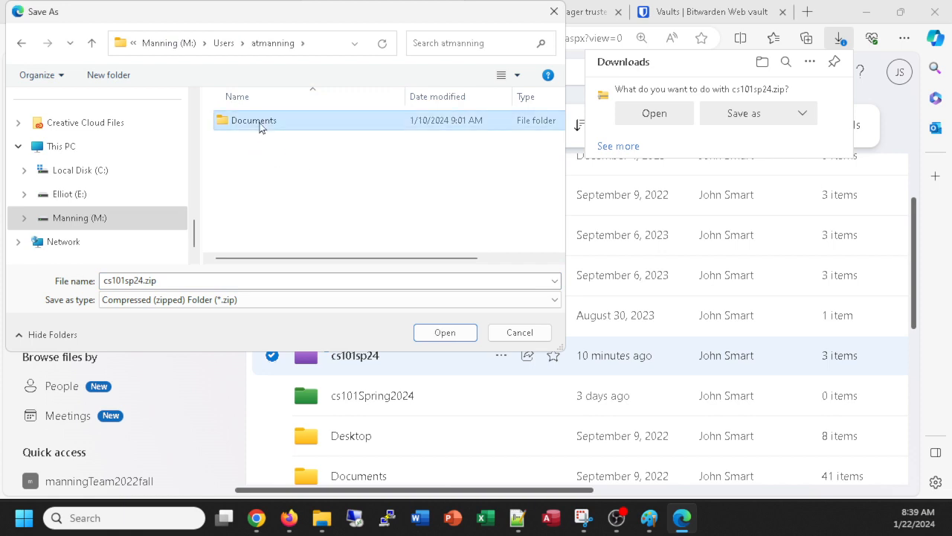
double_click(257, 122)
double_click(252, 216)
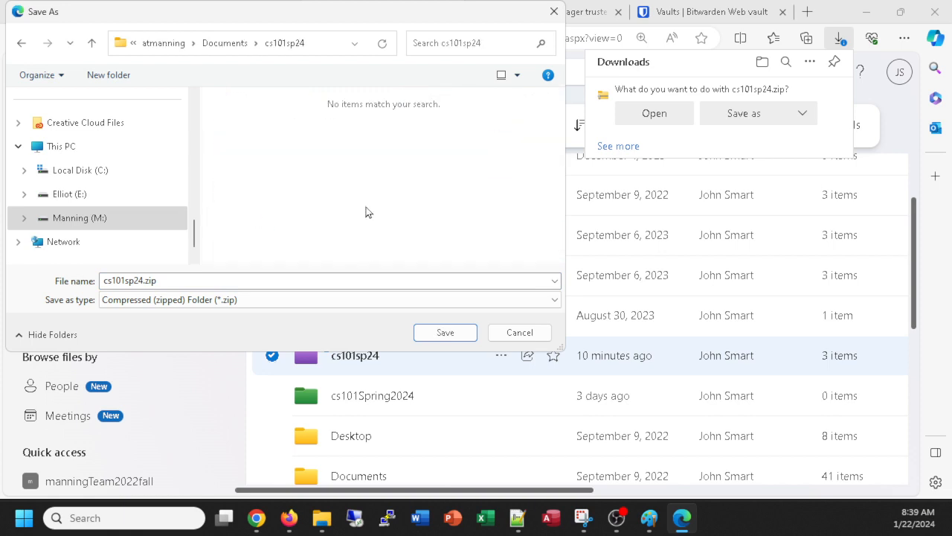
Step: Create a cs101FilePracticeJSmart folder there and save cs101sp24.zip inside it
click(105, 74)
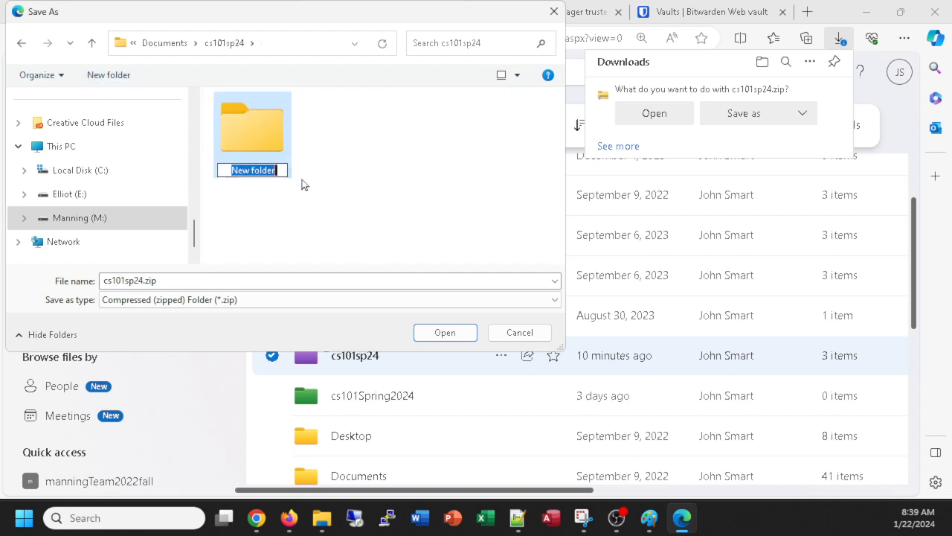
text(cs101)
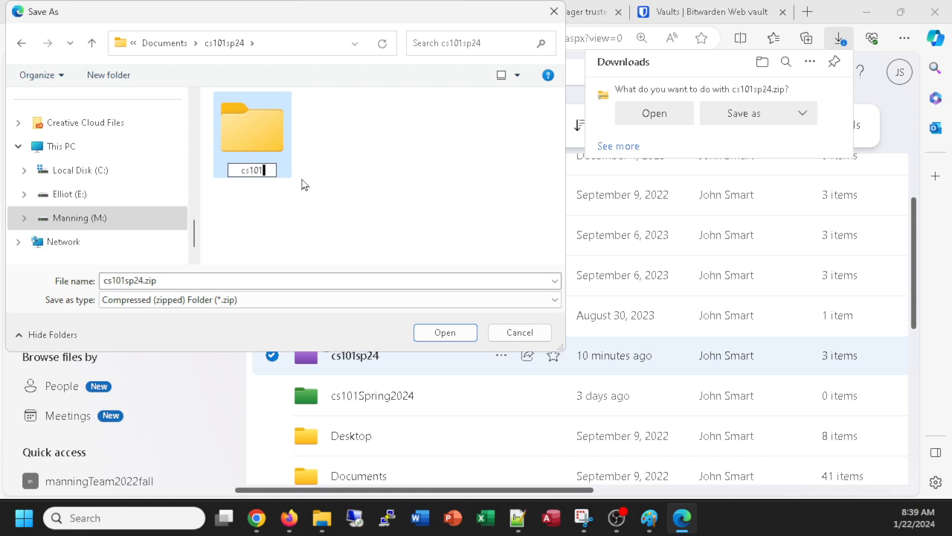
text(File)
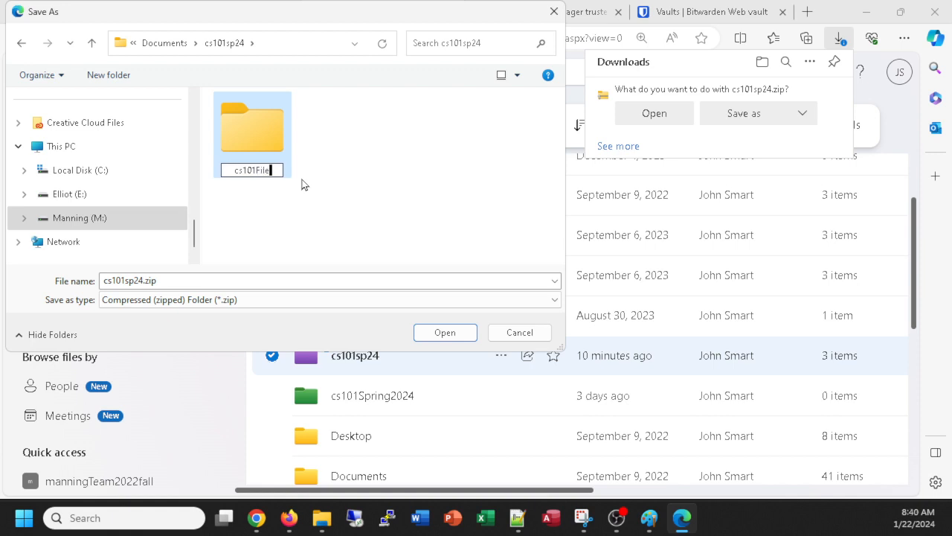
text(PracticeJSmart)
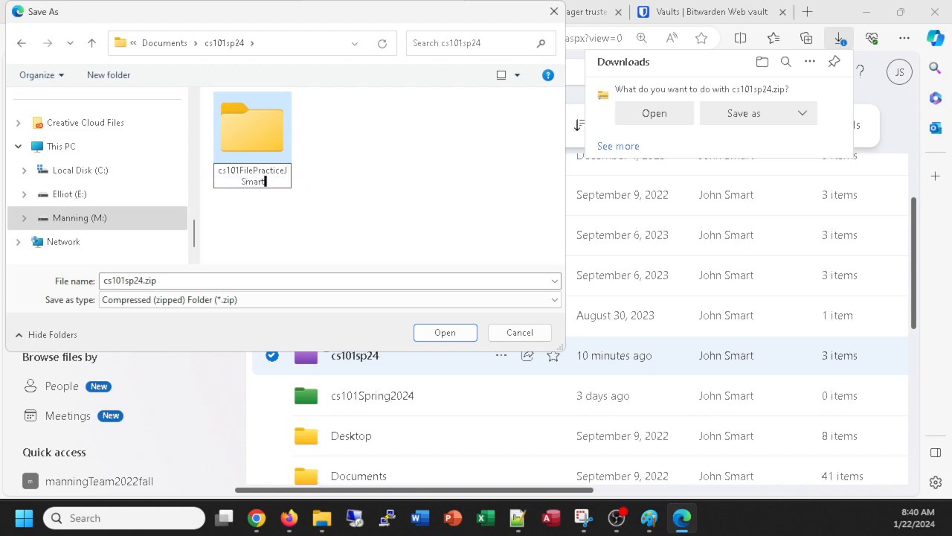
click(463, 340)
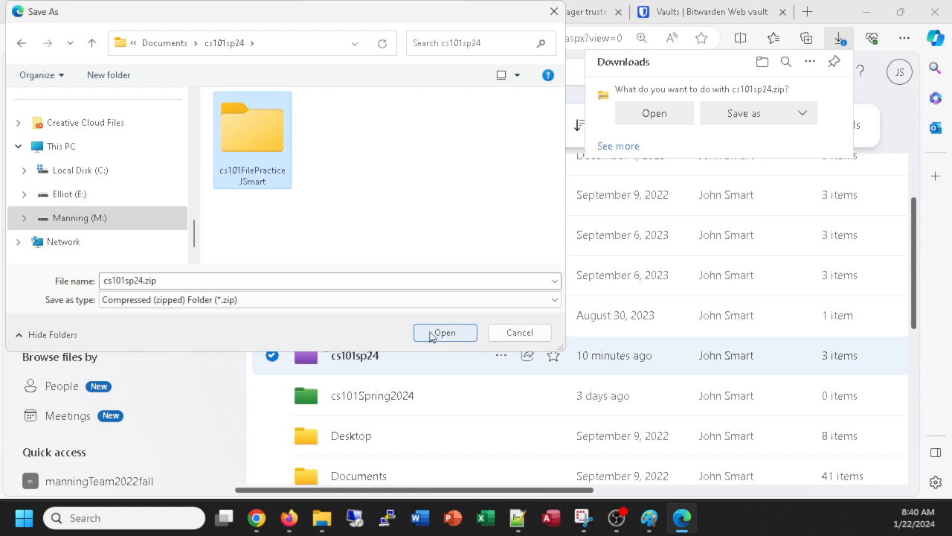
click(449, 337)
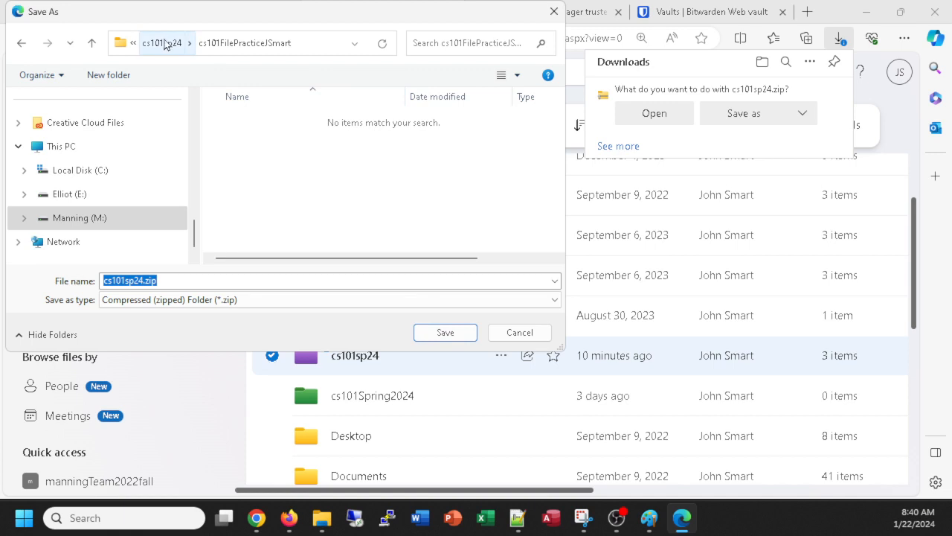
click(444, 332)
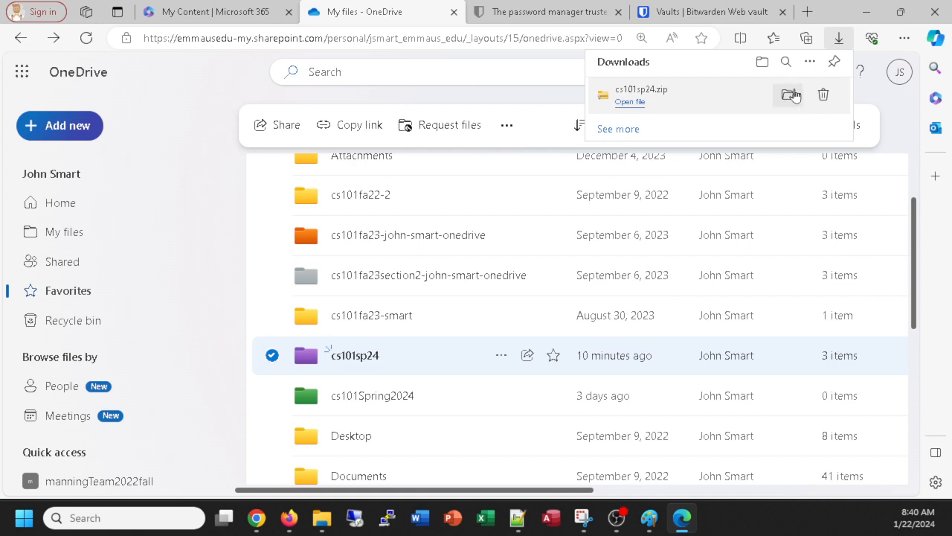
Step: Show cs101sp24.zip in its cs101FilePracticeJSmart folder in File Explorer and reposition the window
click(790, 96)
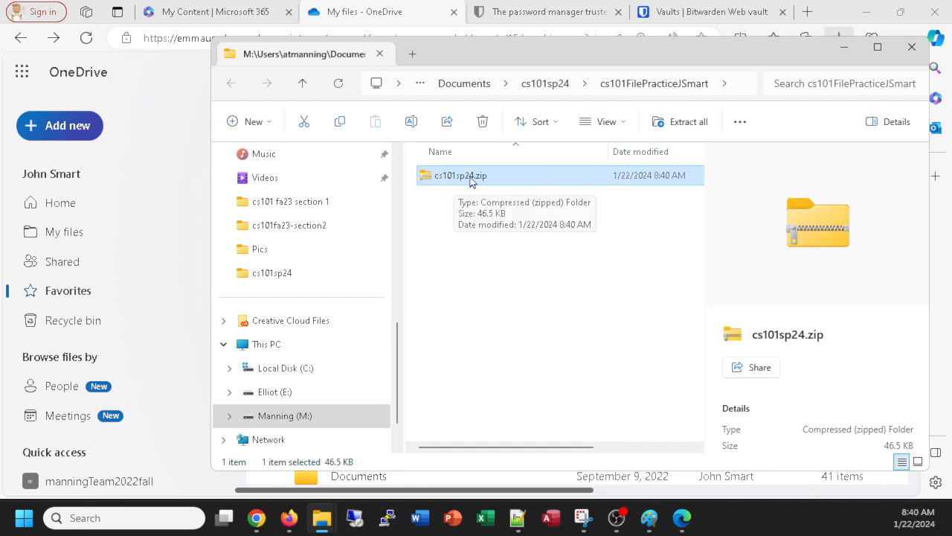
drag(526, 60, 421, 62)
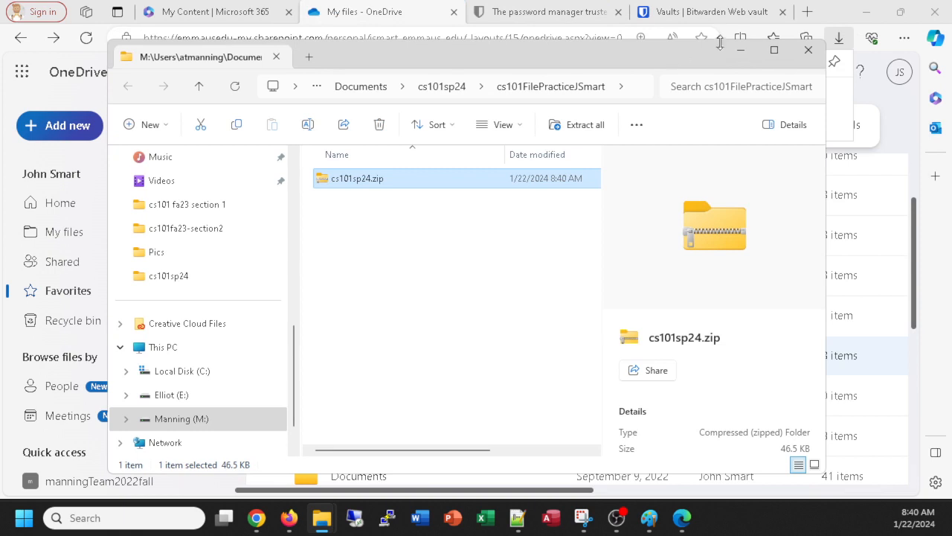
drag(632, 52, 619, 70)
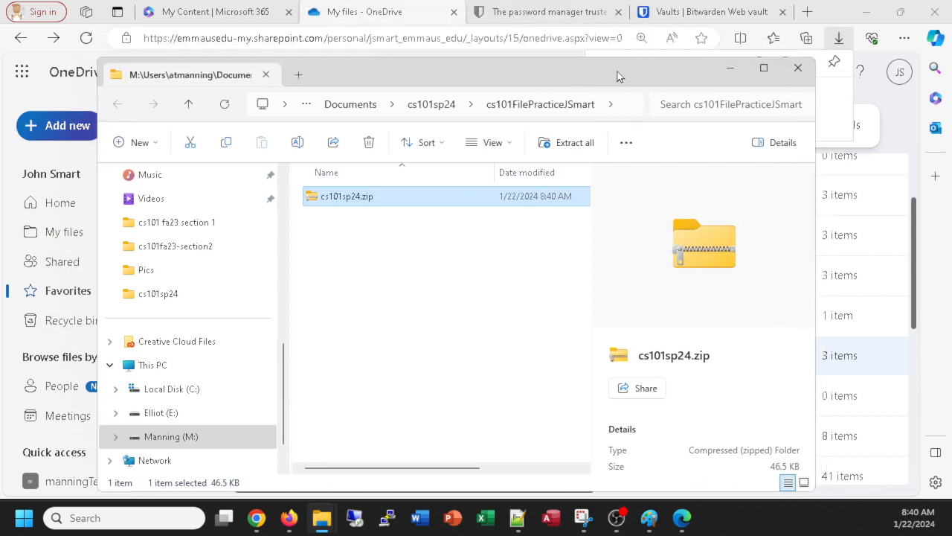
drag(286, 383, 303, 197)
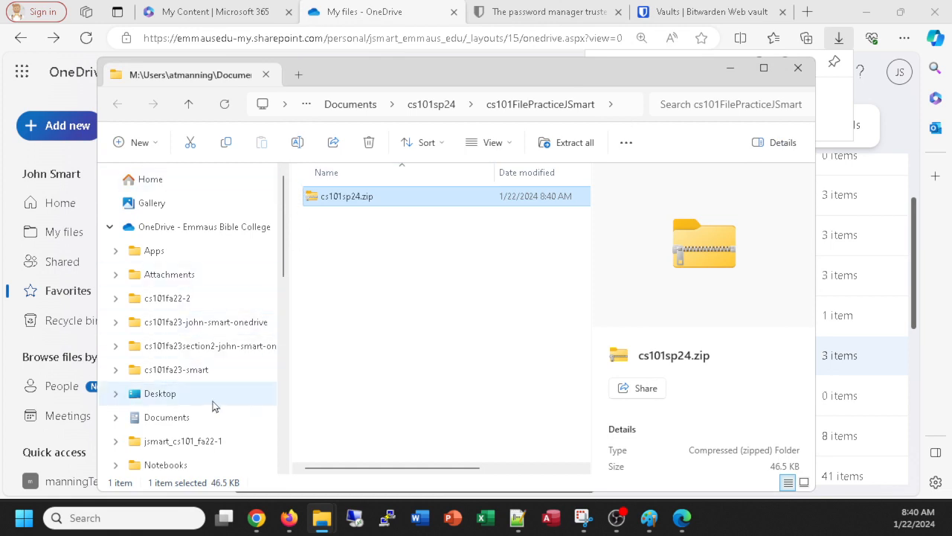
scroll(287, 264, down, 3)
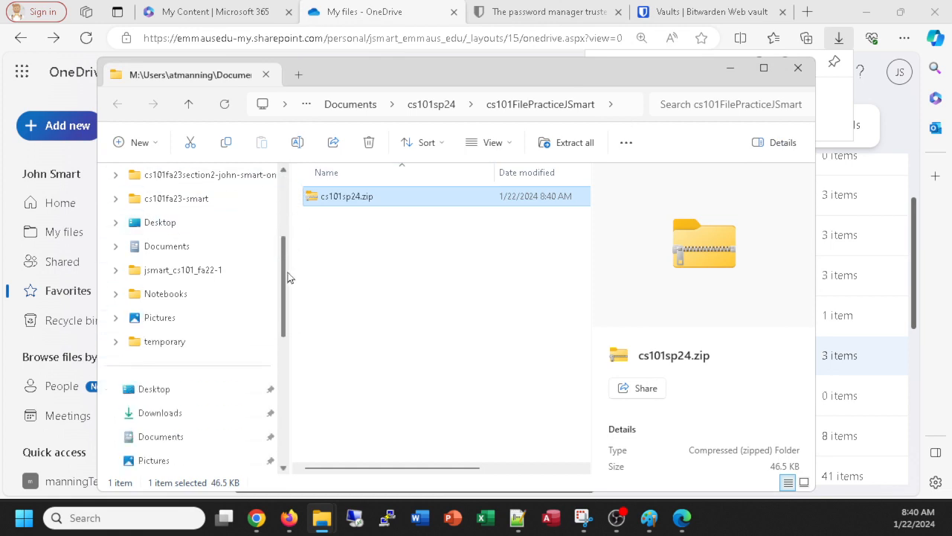
scroll(289, 278, down, 2)
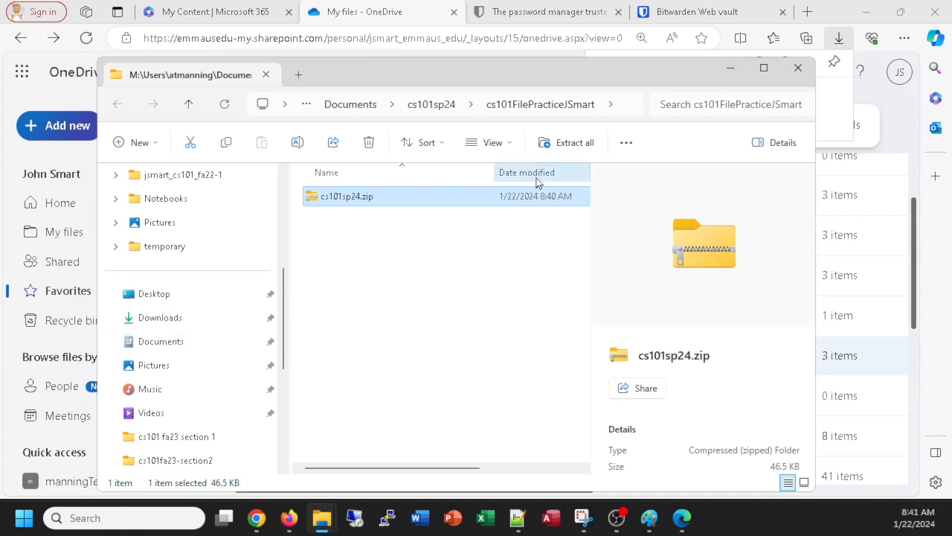
Step: Close File Explorer and review Edge's Downloads settings, then return to OneDrive
click(798, 69)
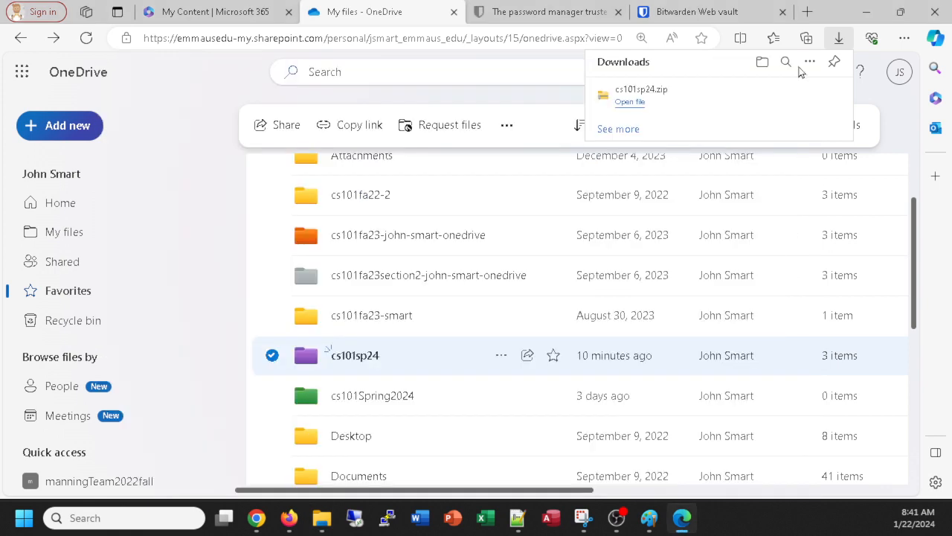
click(905, 38)
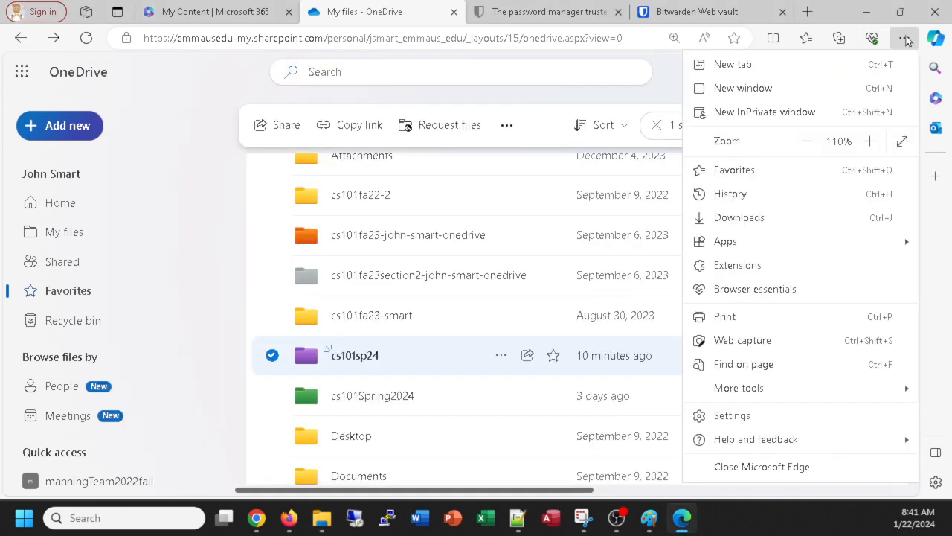
click(737, 418)
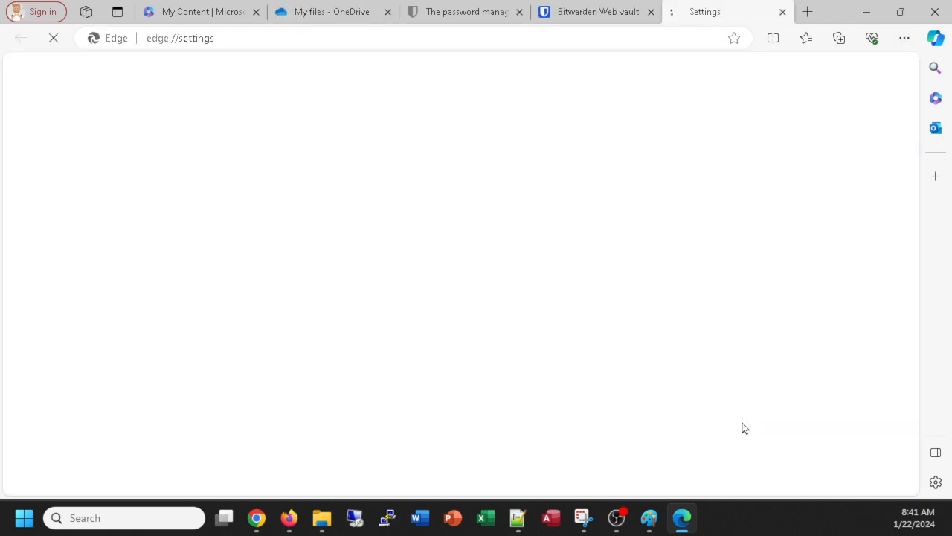
click(104, 344)
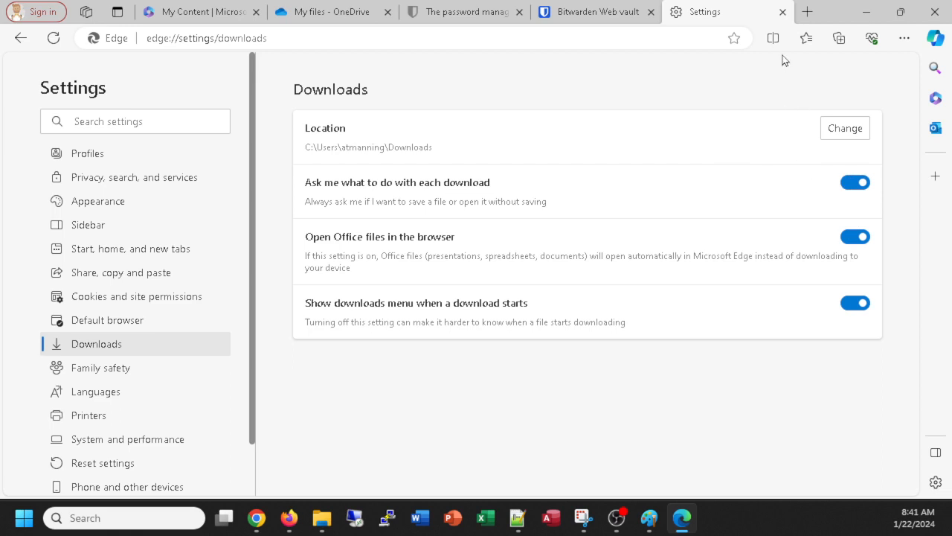
click(783, 13)
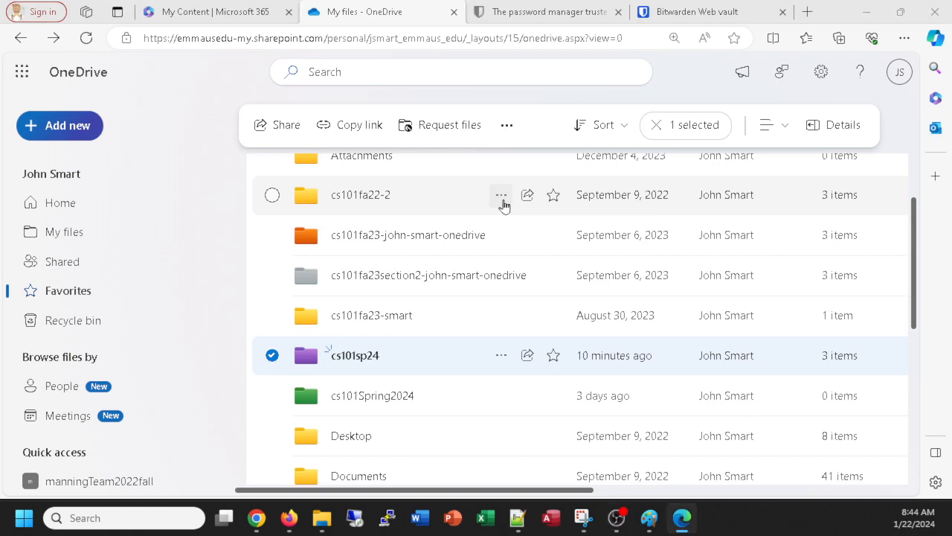
Step: Switch to Firefox and scroll Schoology's assignment down to the folder-structure instructions
key(alt+Tab)
scroll(486, 242, down, 4)
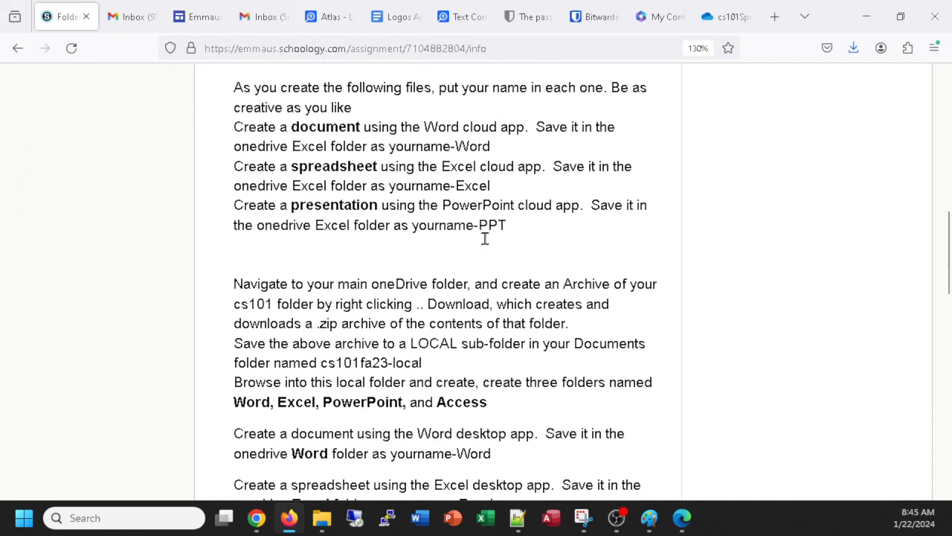
scroll(484, 241, down, 2)
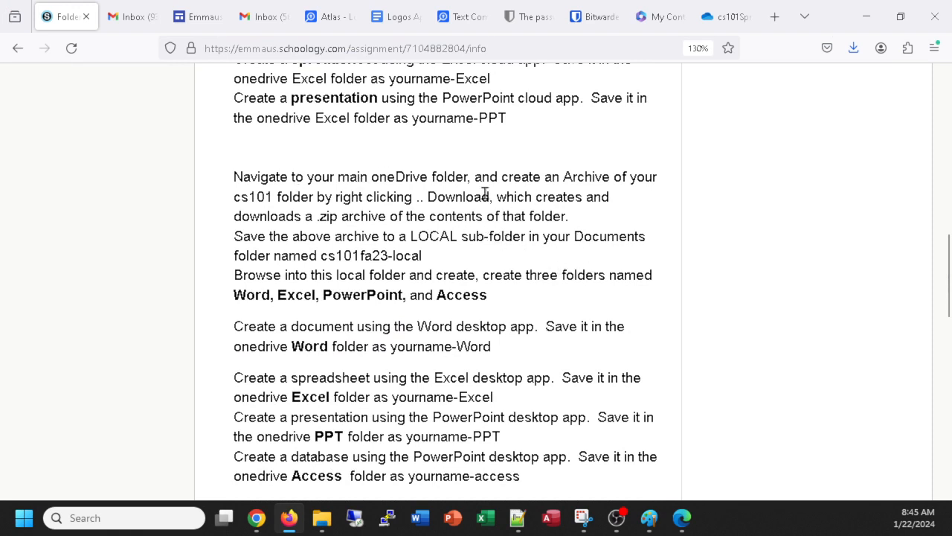
scroll(546, 256, down, 2)
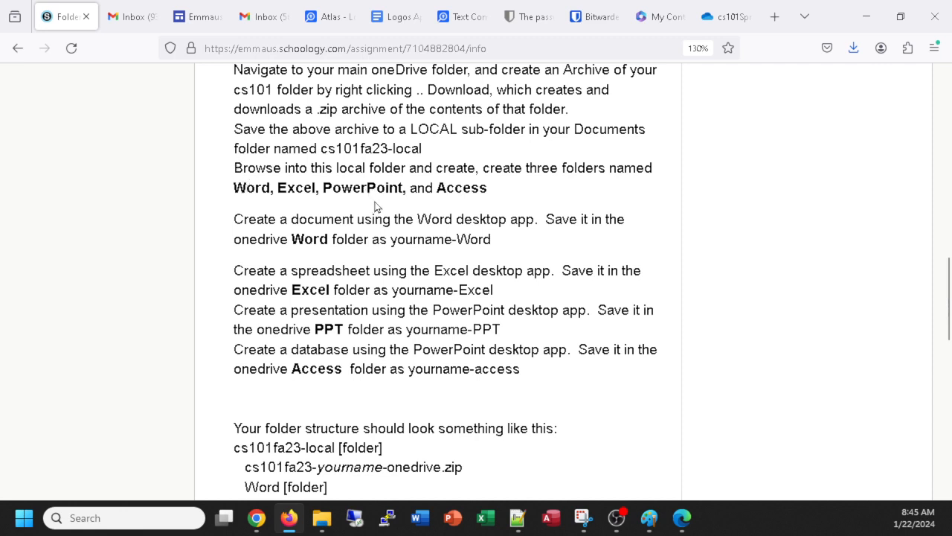
Step: Reopen File Explorer and go to M: > Users > home > Documents > cs101sp24 > the student's file-practice folder
mouse_move(332, 519)
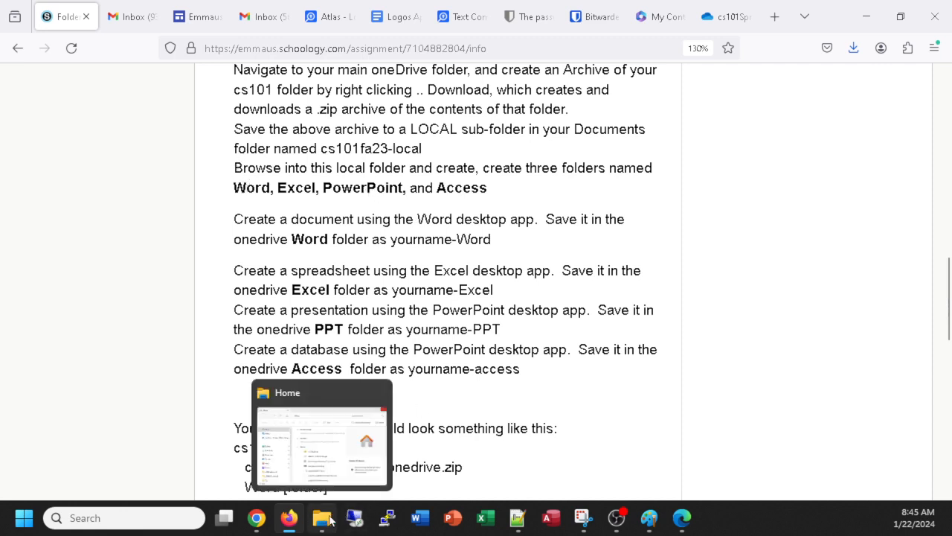
click(327, 520)
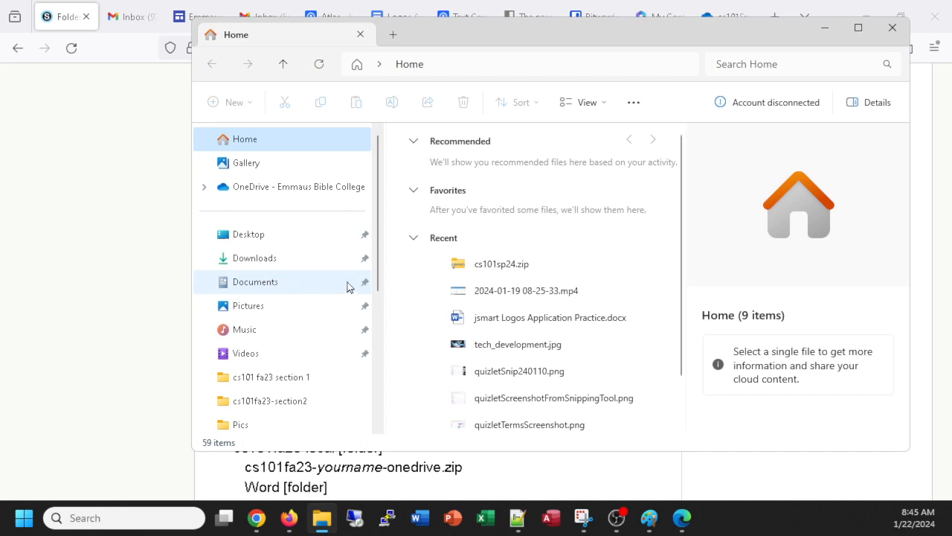
scroll(376, 297, down, 3)
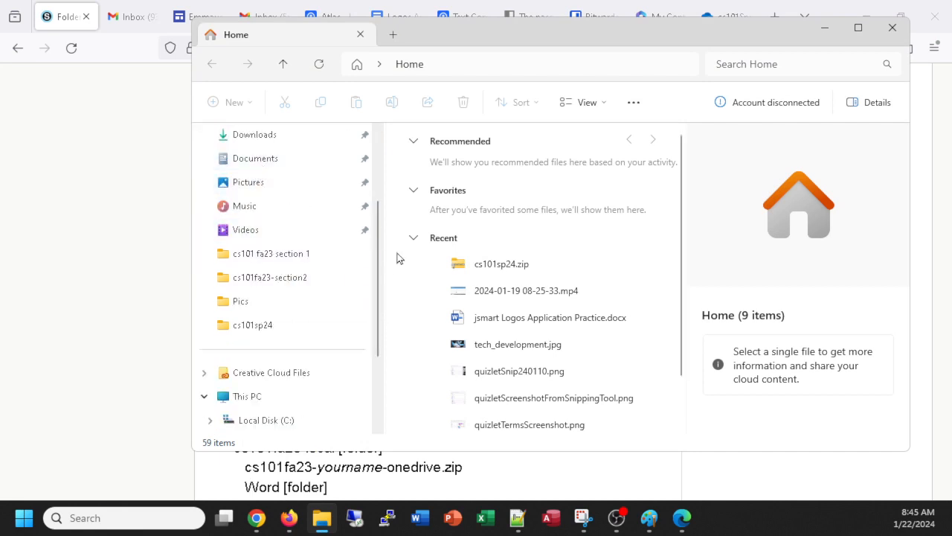
scroll(382, 297, down, 3)
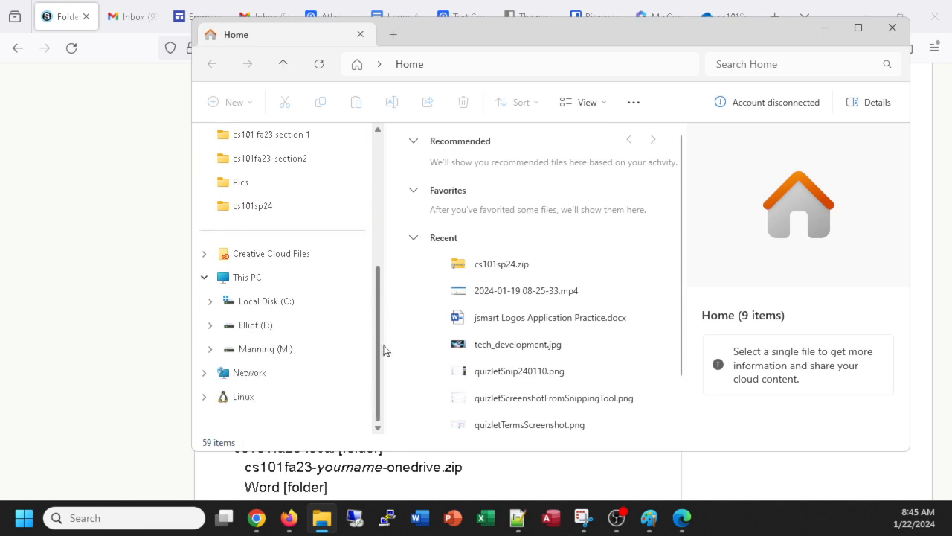
click(278, 352)
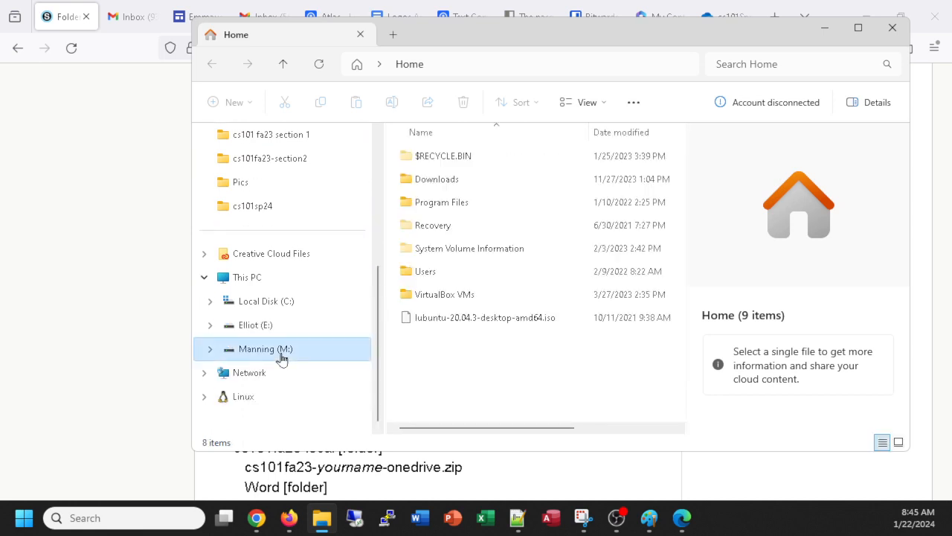
double_click(421, 272)
double_click(421, 179)
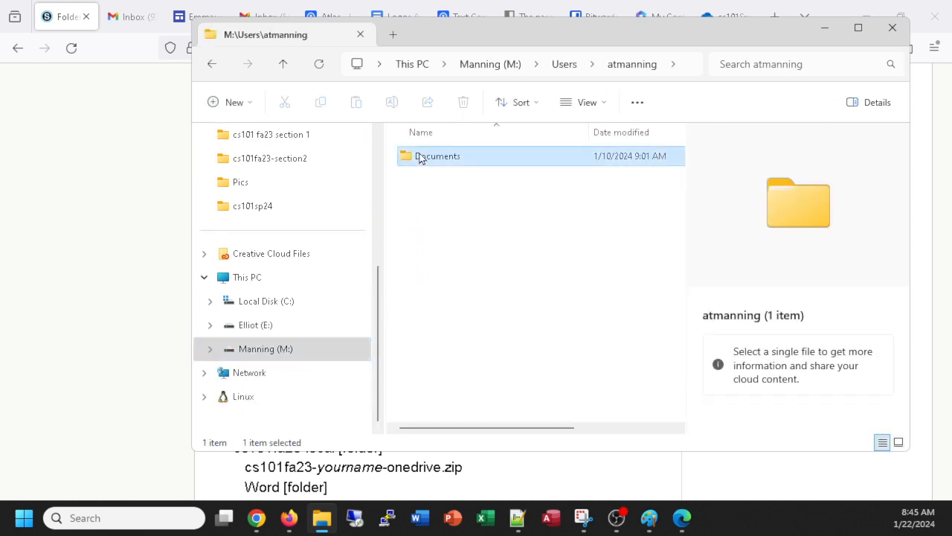
double_click(418, 156)
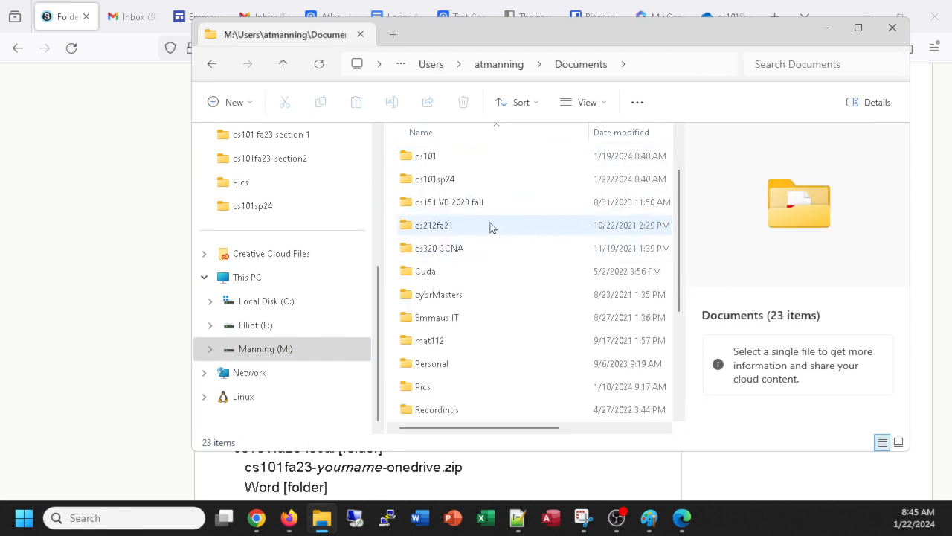
double_click(436, 179)
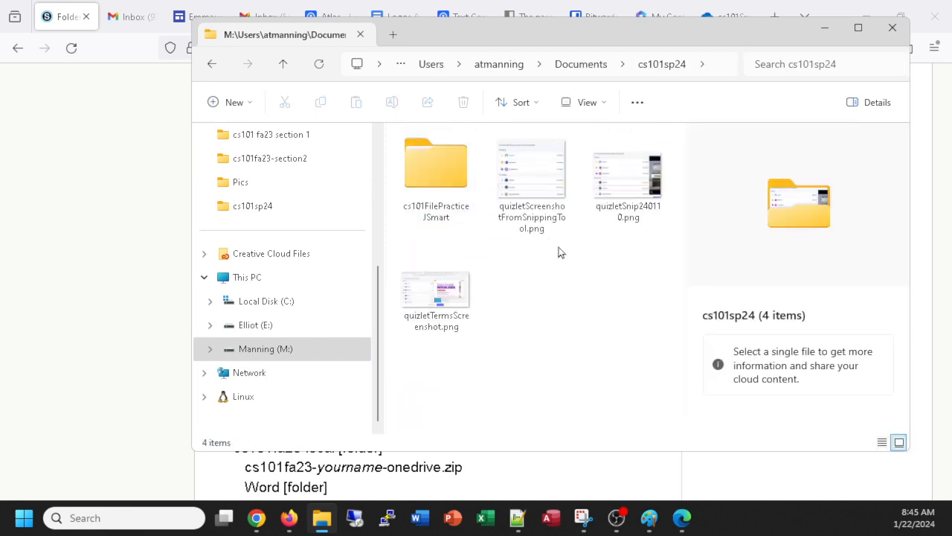
double_click(441, 168)
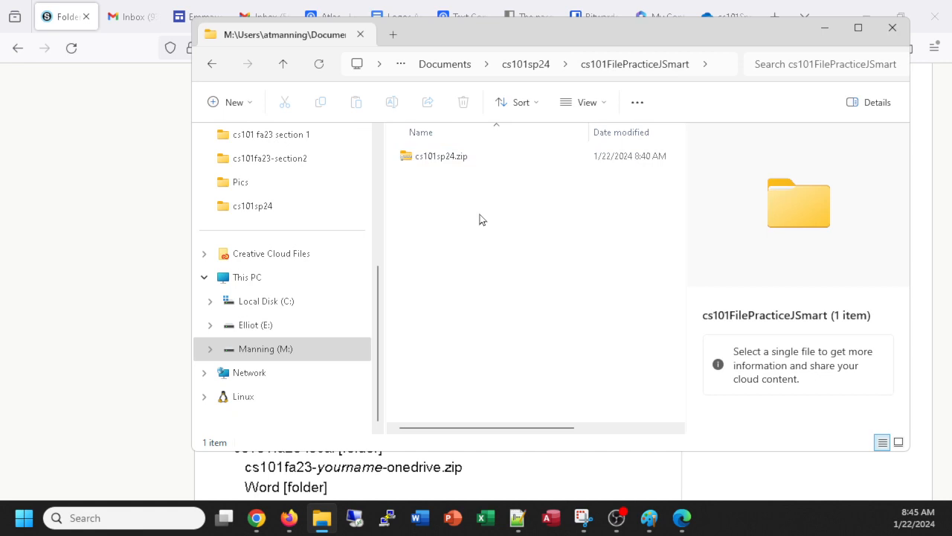
Step: Shift the Explorer window left and create a new folder named Word in the file-practice folder
drag(545, 41, 483, 43)
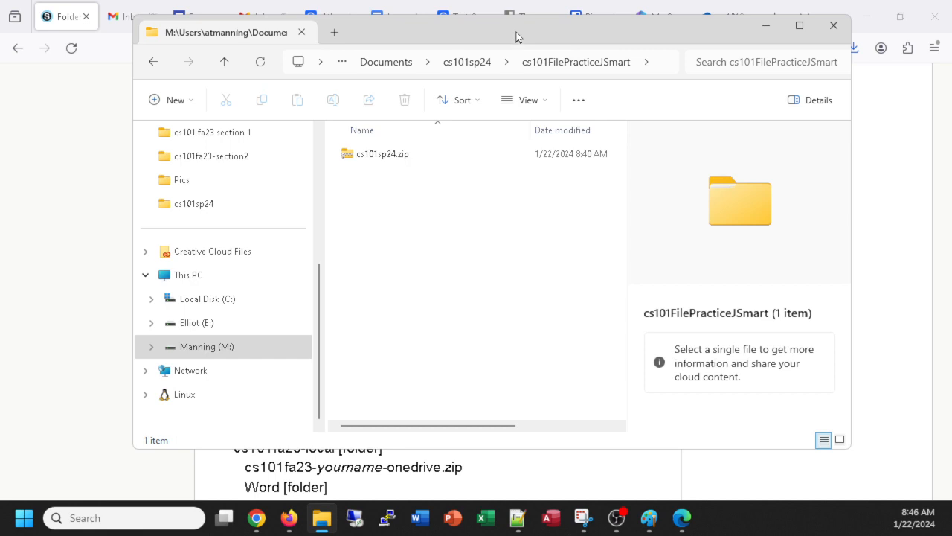
click(171, 101)
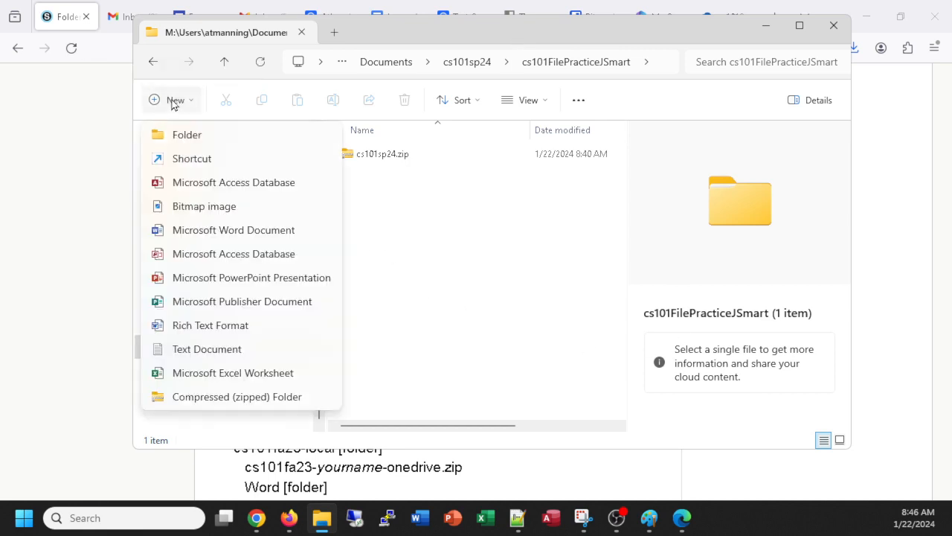
click(176, 134)
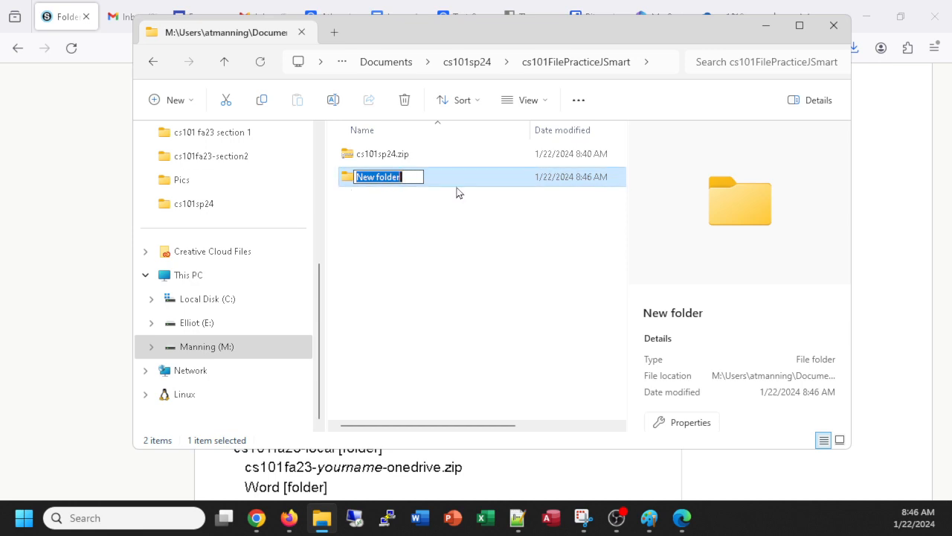
text(Word)
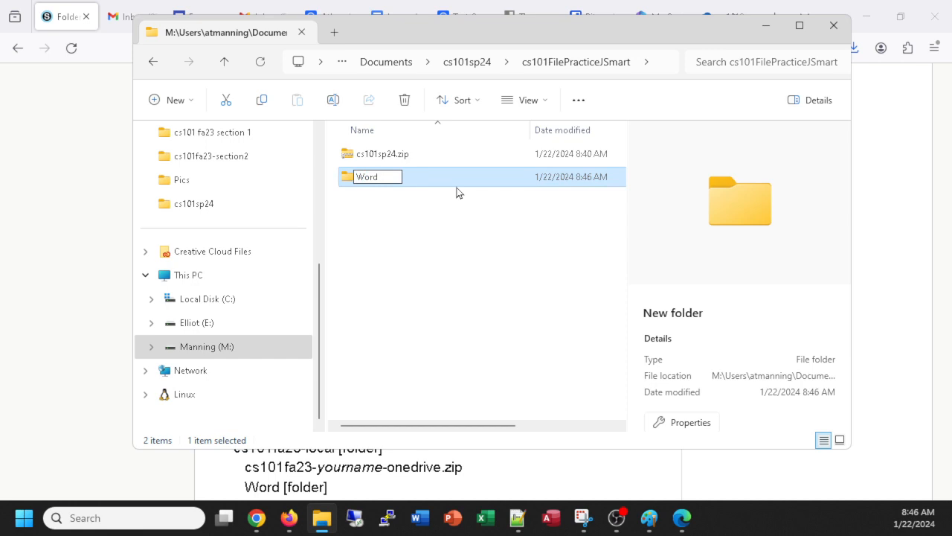
key(Return)
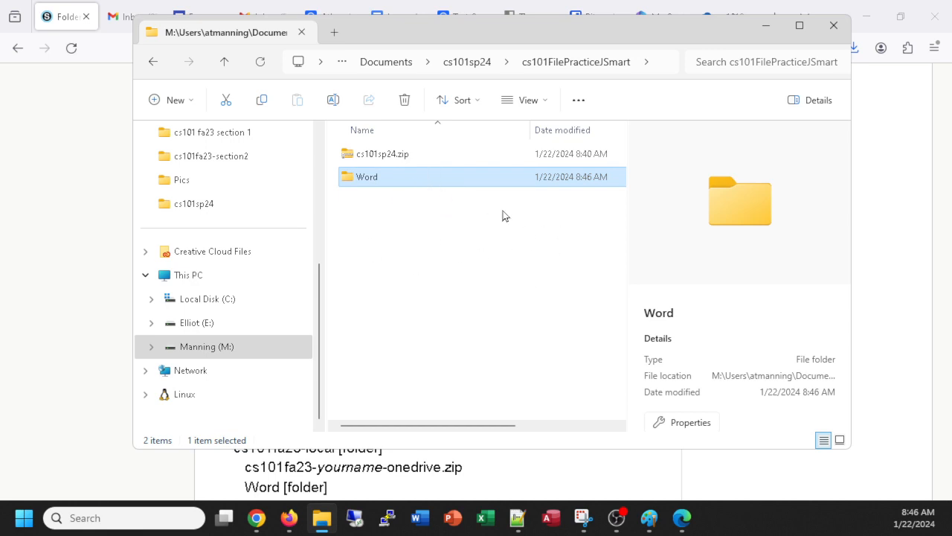
click(436, 235)
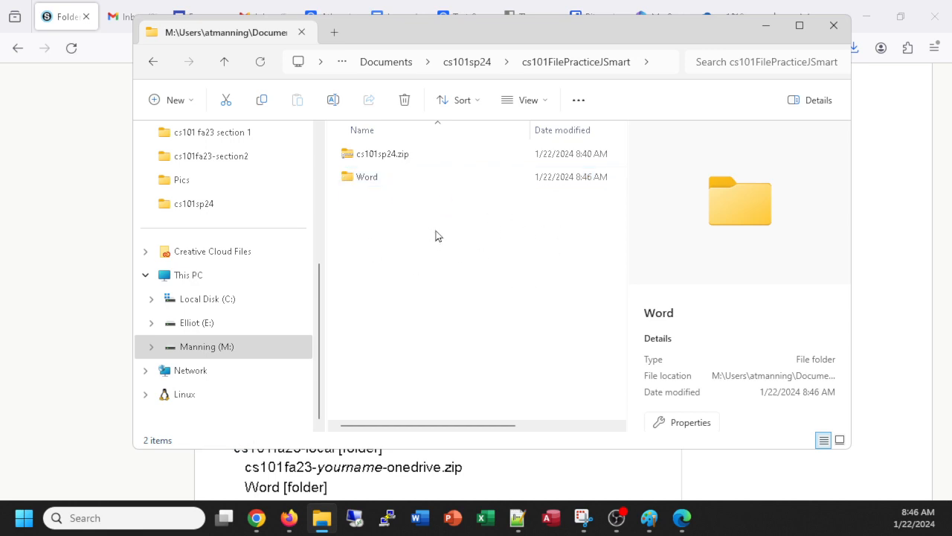
right_click(436, 235)
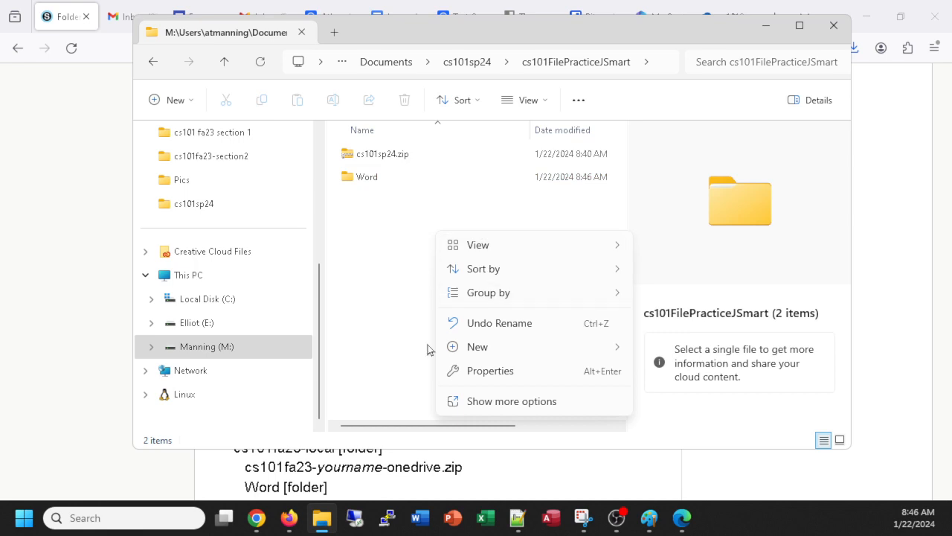
mouse_move(477, 352)
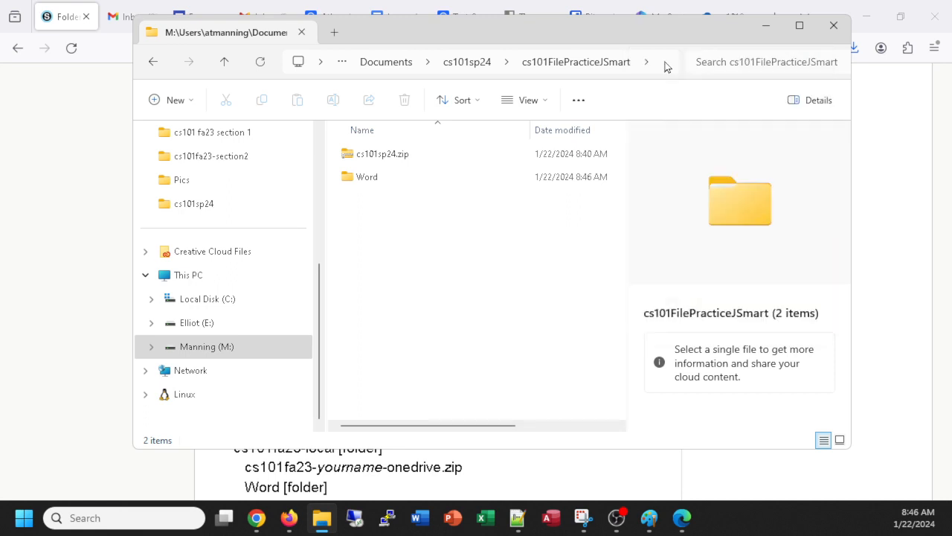
Step: Create a folder named Excel, then close the extra Explorer window opened with Ctrl+N
click(672, 62)
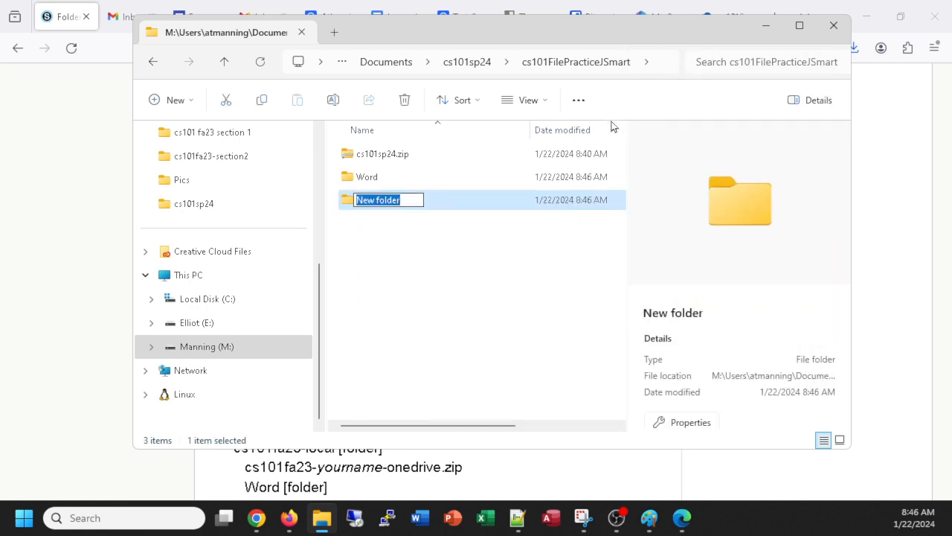
text(Excel)
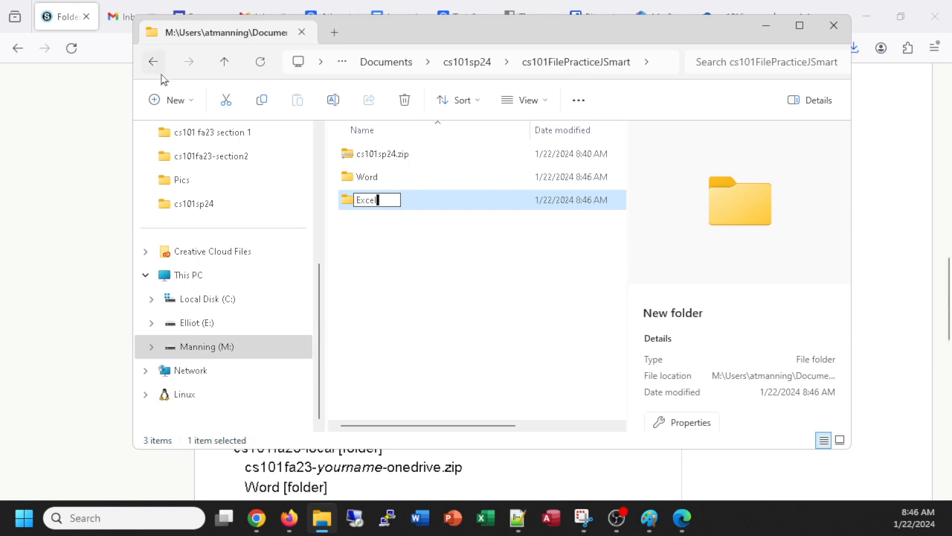
key(Return)
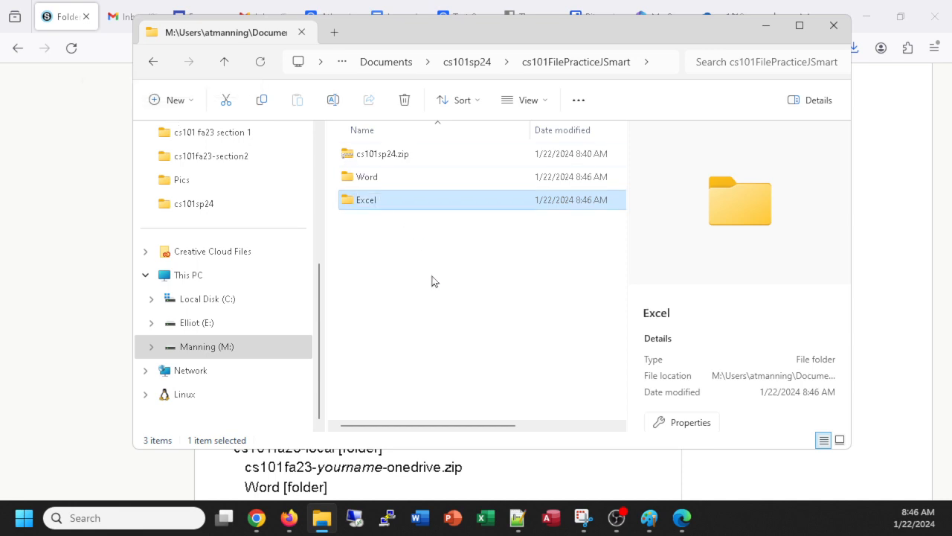
key(ctrl+n)
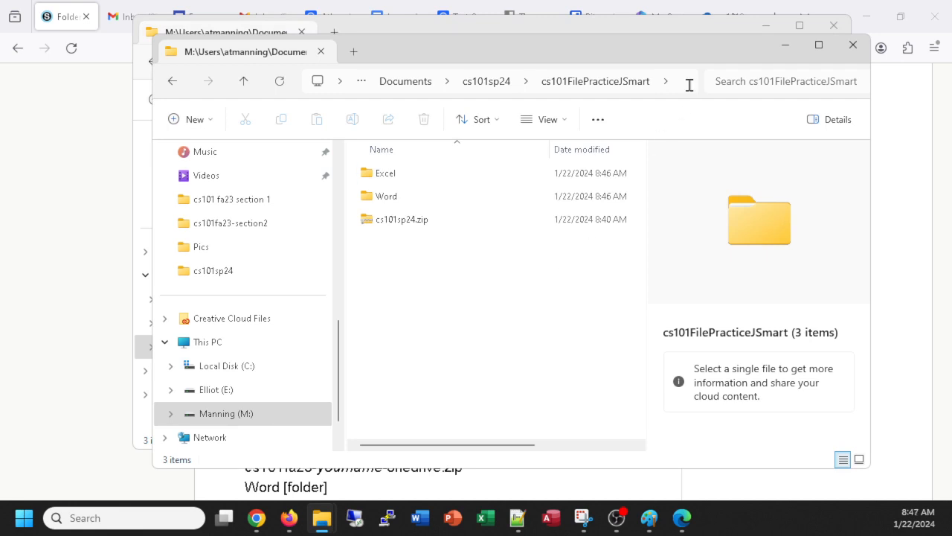
click(854, 45)
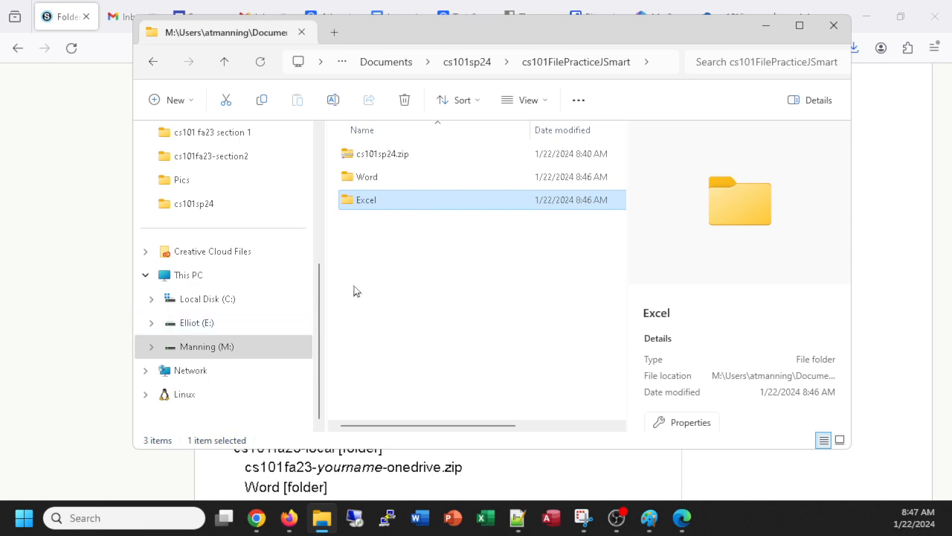
Step: Create a new folder named PowerPoint from the empty-area context menu
right_click(403, 269)
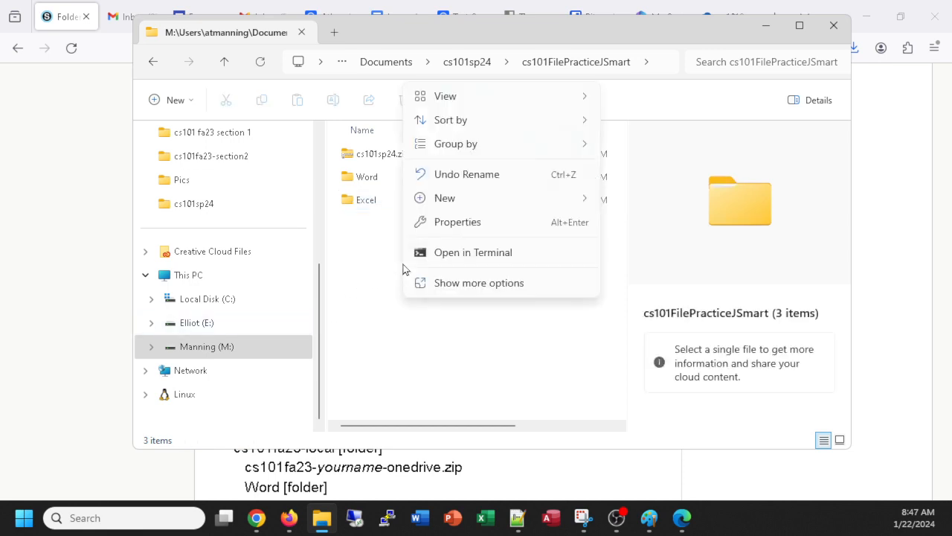
mouse_move(447, 197)
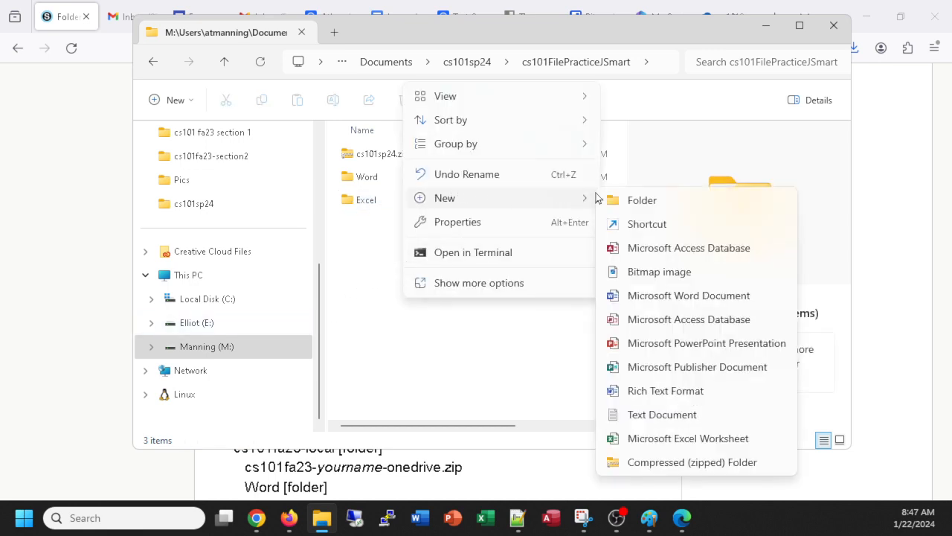
click(628, 201)
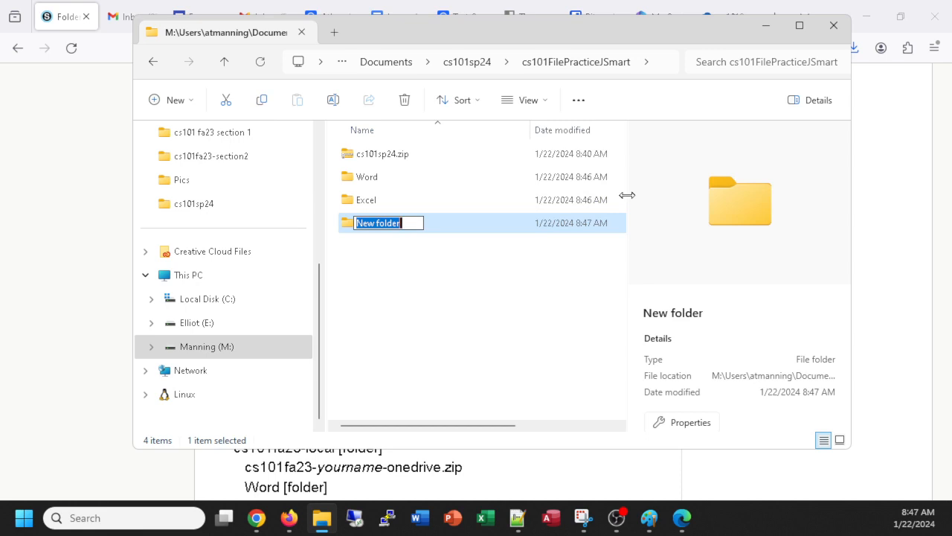
text(PowerPo)
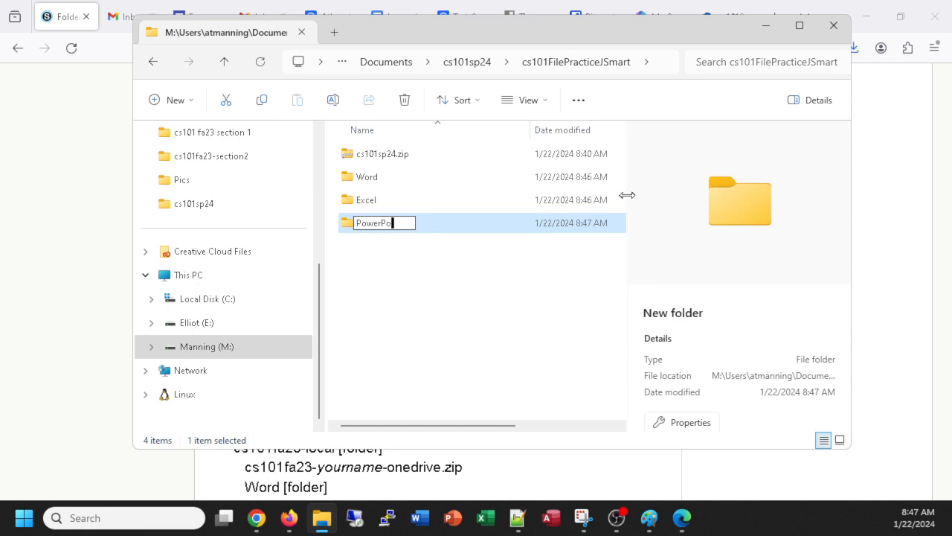
text(int)
key(Return)
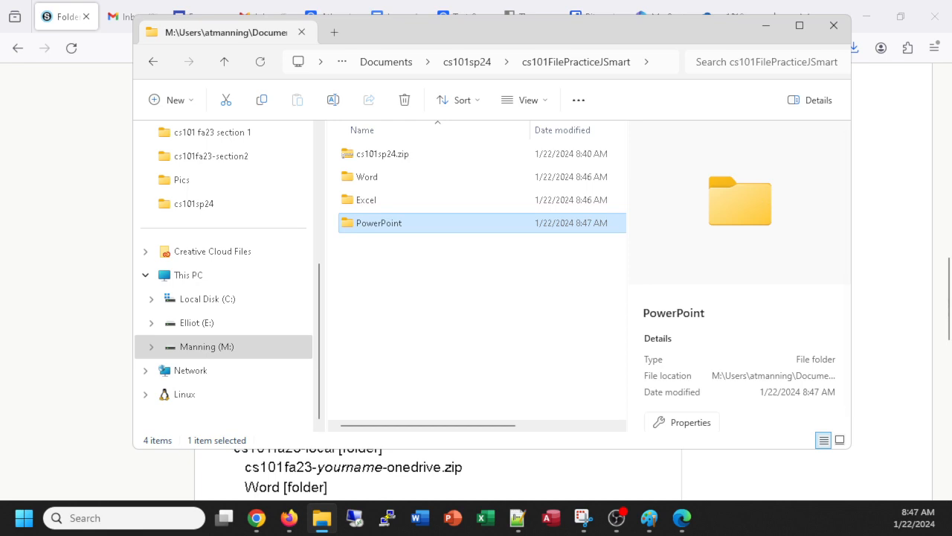
Step: Create a folder named Access with Ctrl+Shift+N
key(alt+Tab)
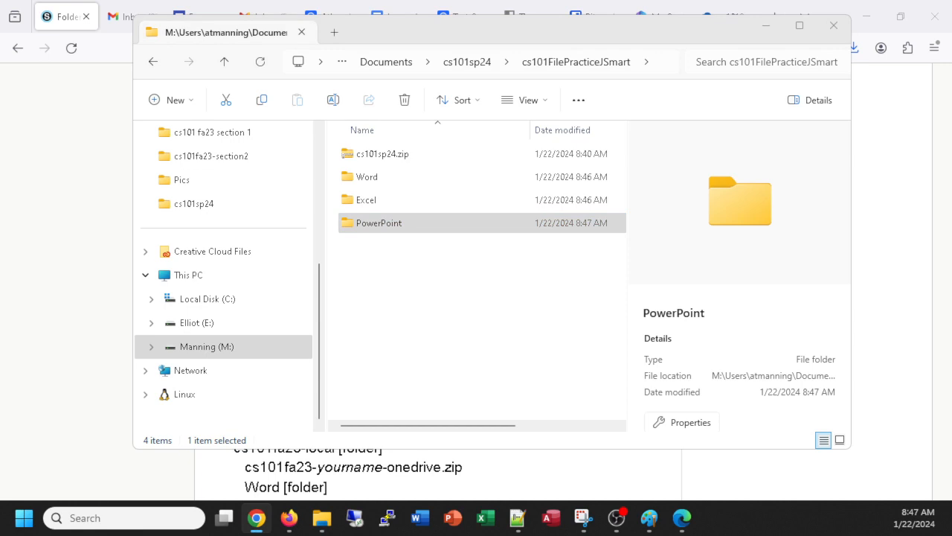
click(421, 286)
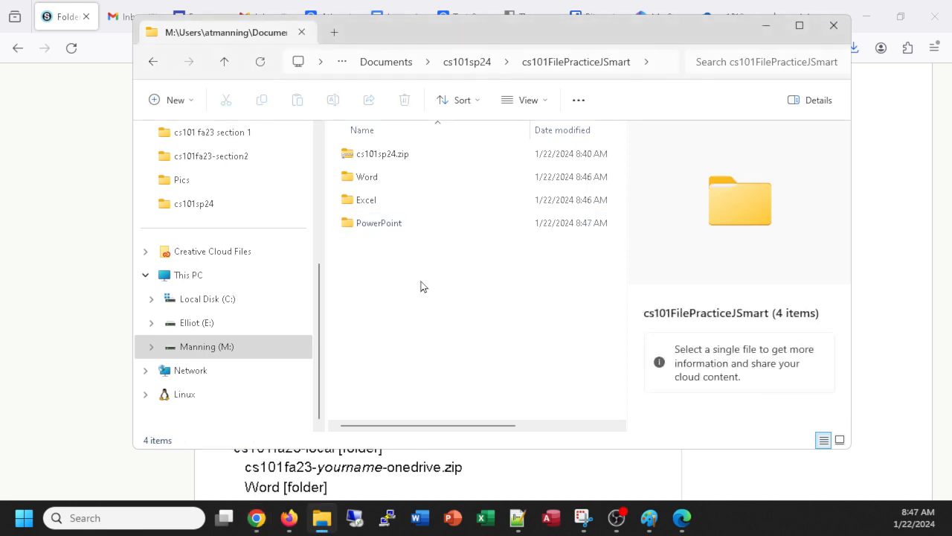
key(ctrl+shift+n)
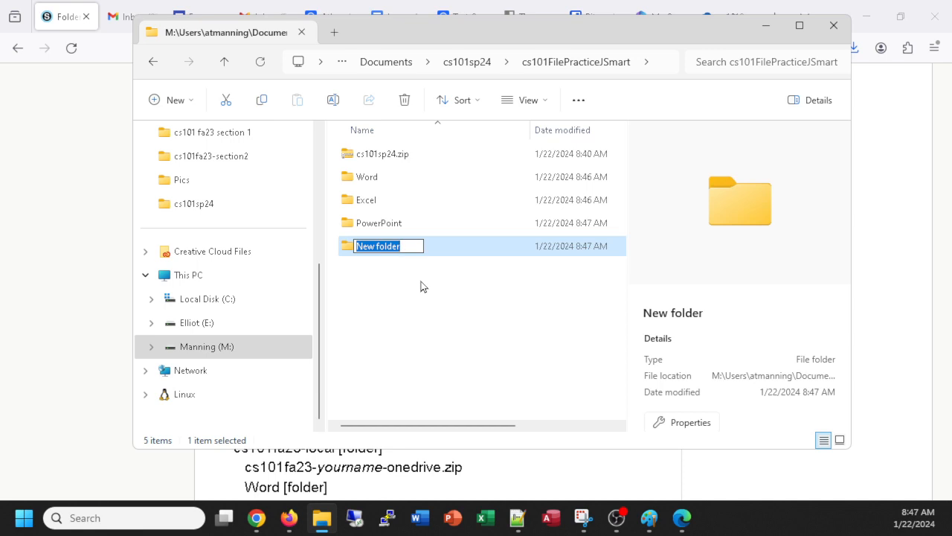
text(A)
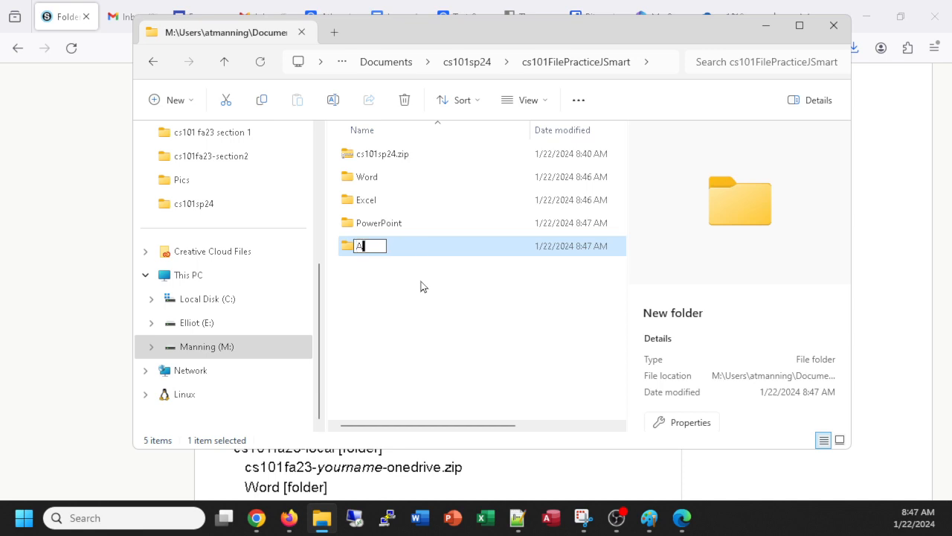
text(ccess)
click(398, 277)
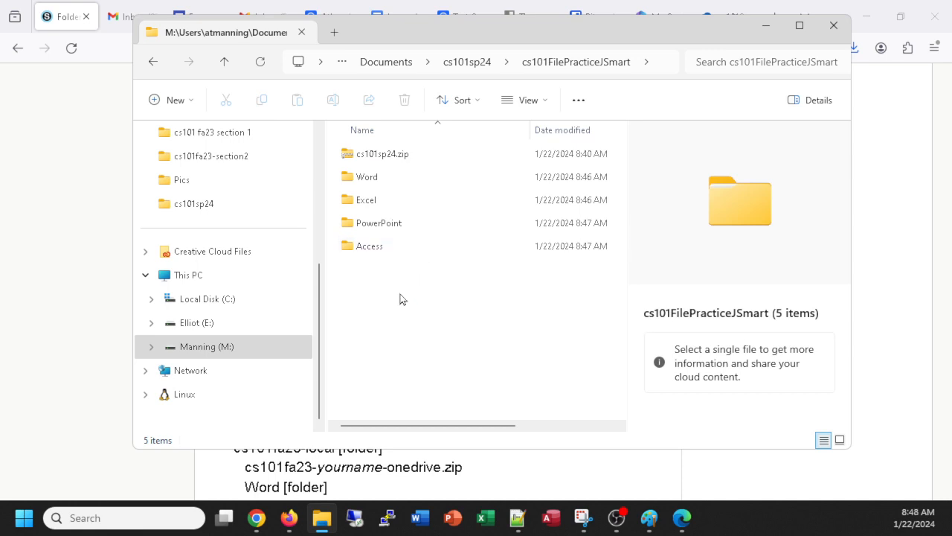
right_click(407, 282)
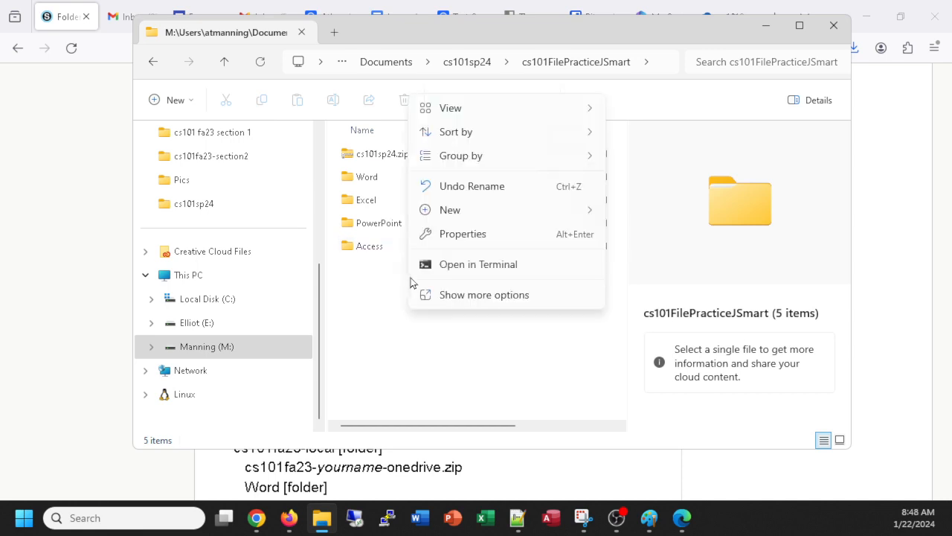
mouse_move(442, 212)
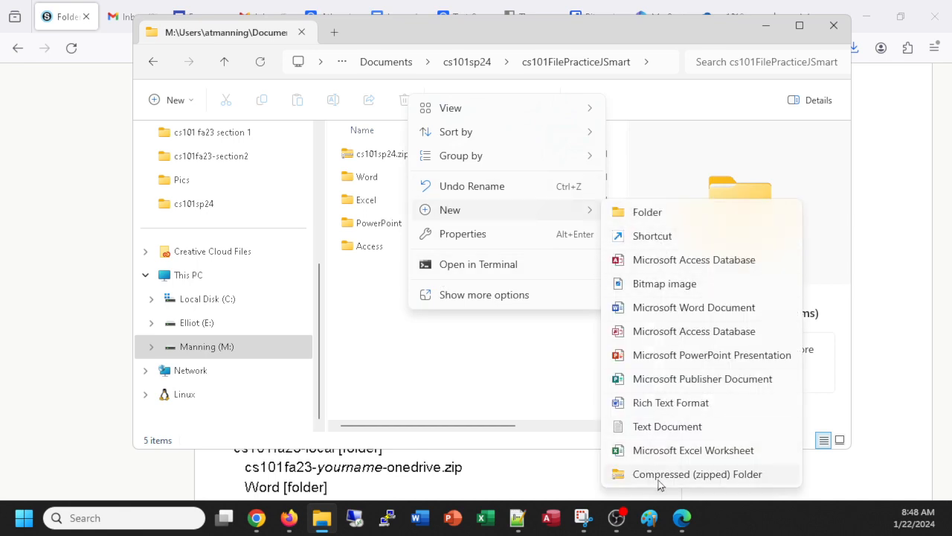
click(373, 289)
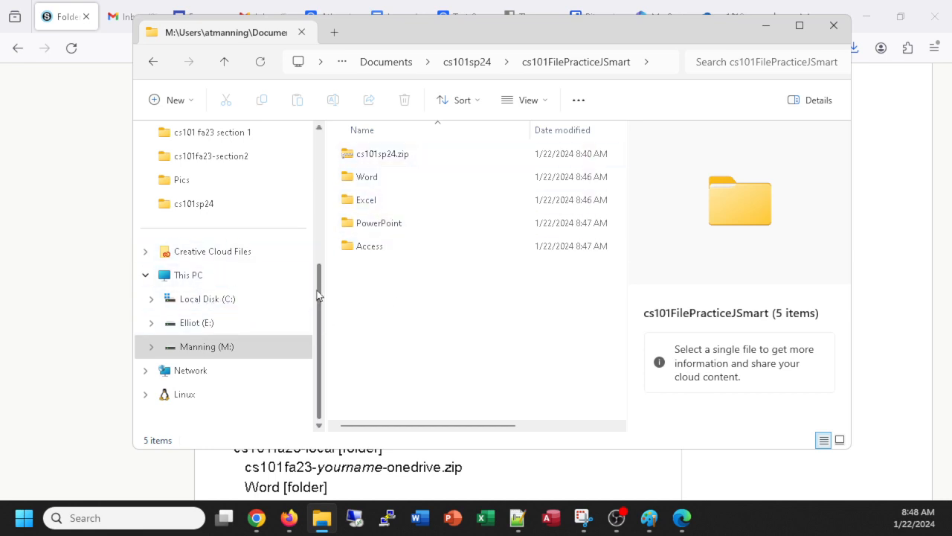
scroll(314, 246, up, 3)
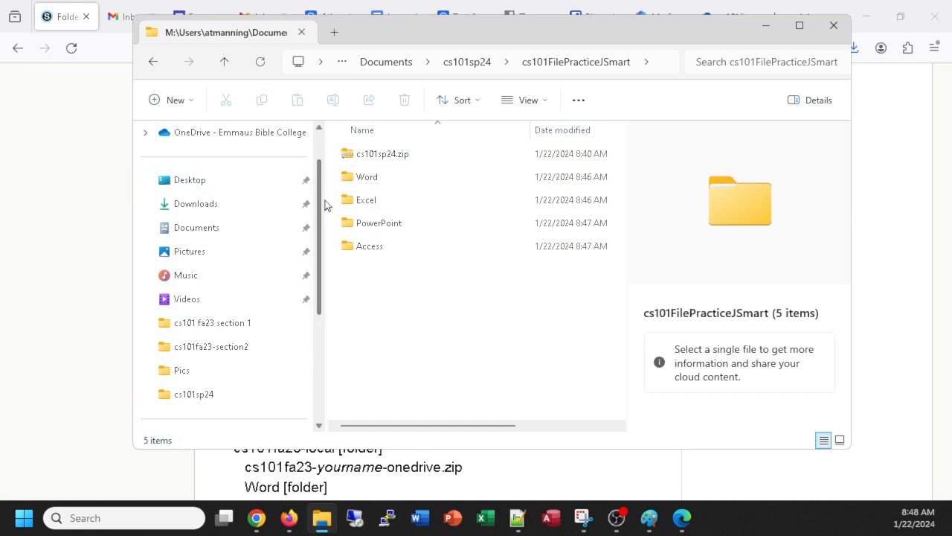
scroll(320, 215, down, 5)
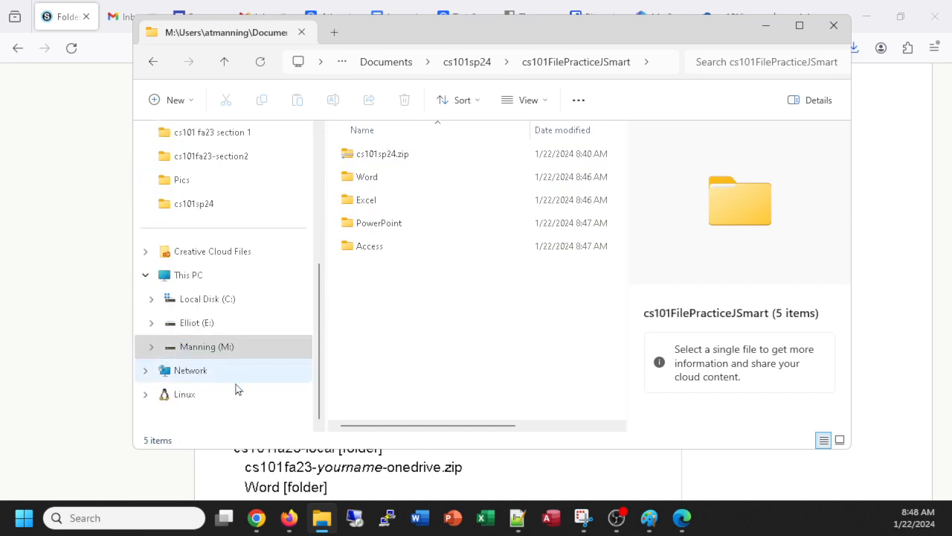
scroll(238, 194, up, 6)
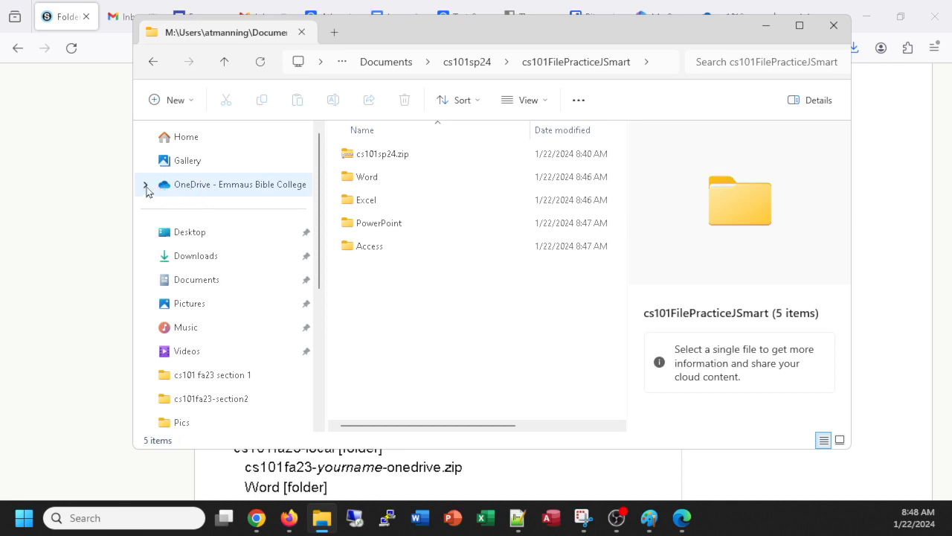
drag(318, 207, 320, 324)
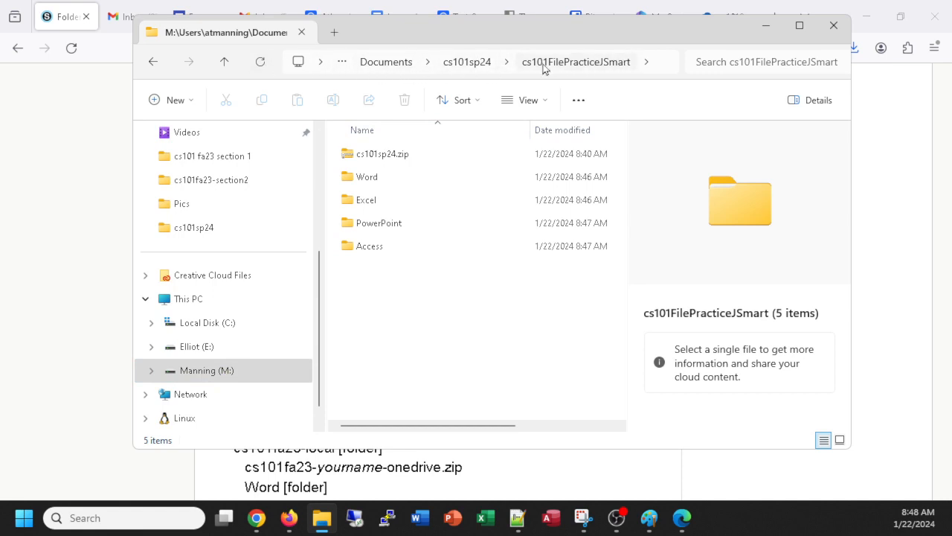
Step: Open the Word folder and add a new blank Microsoft Word document
click(368, 183)
double_click(367, 184)
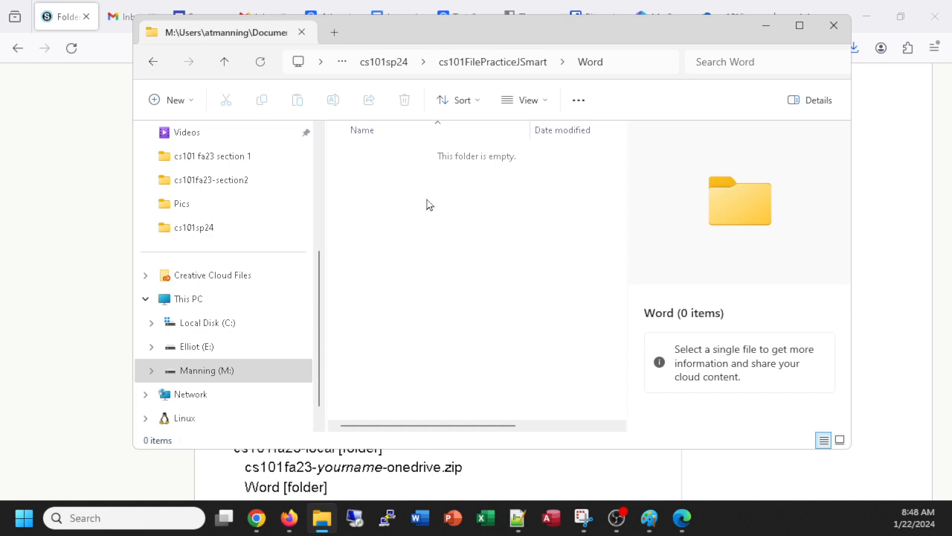
click(188, 102)
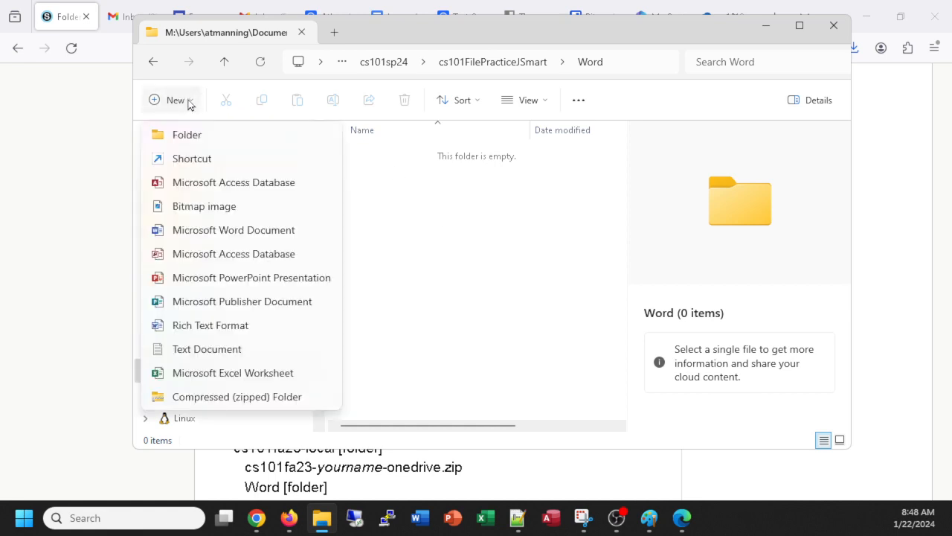
click(191, 232)
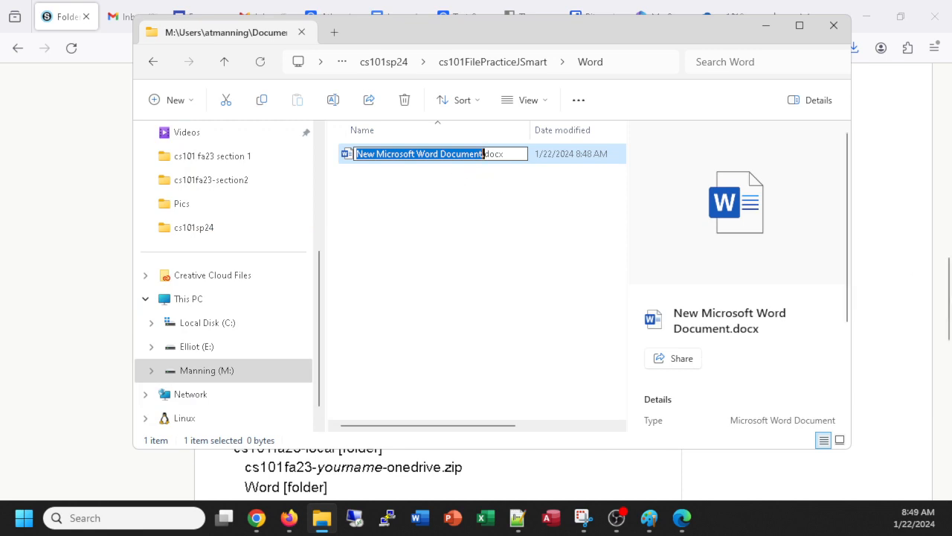
Step: Rename the document to the student's name followed by -Word, checking the assignment's naming rules
key(alt+Tab)
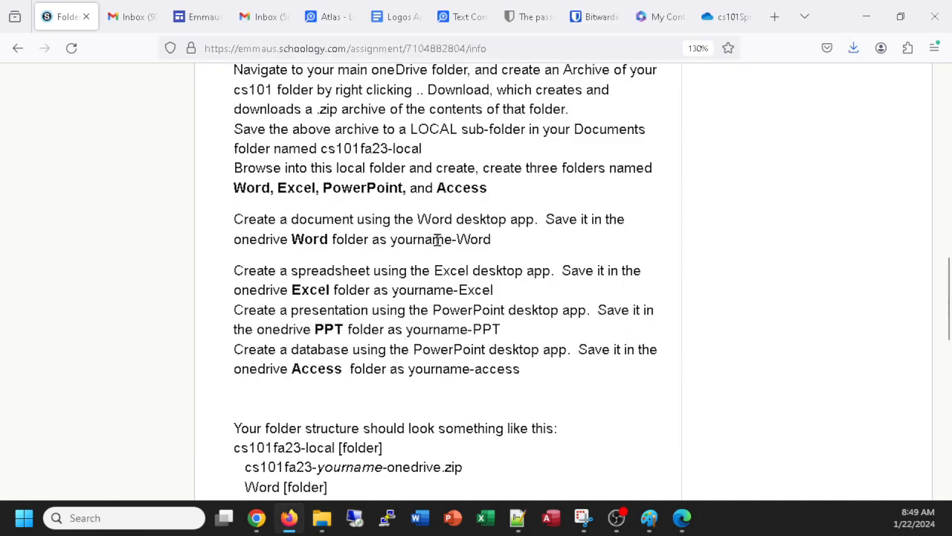
key(alt+Tab)
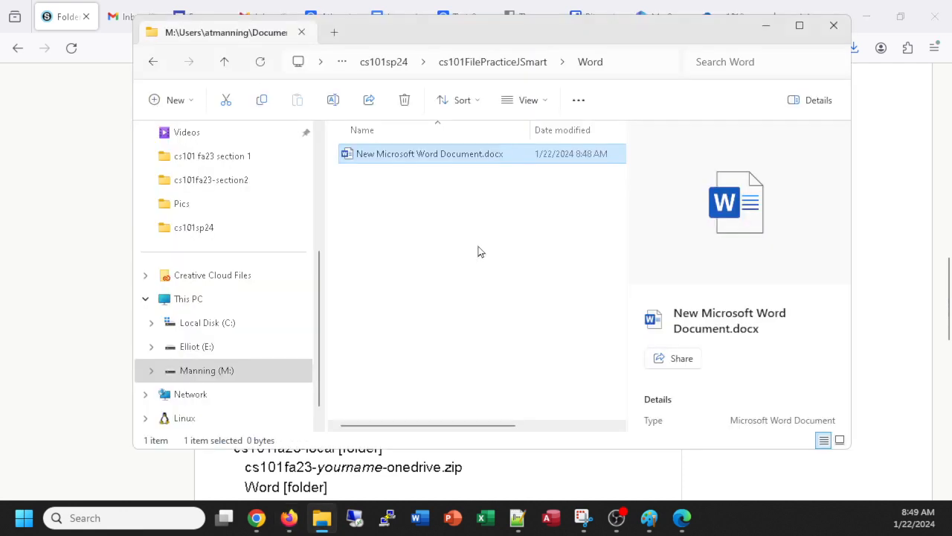
click(450, 155)
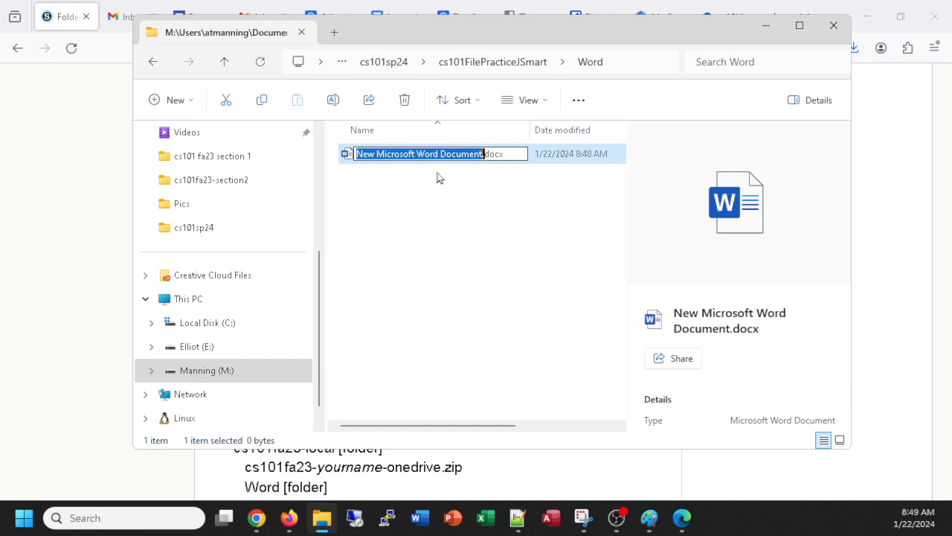
text(jsmart-)
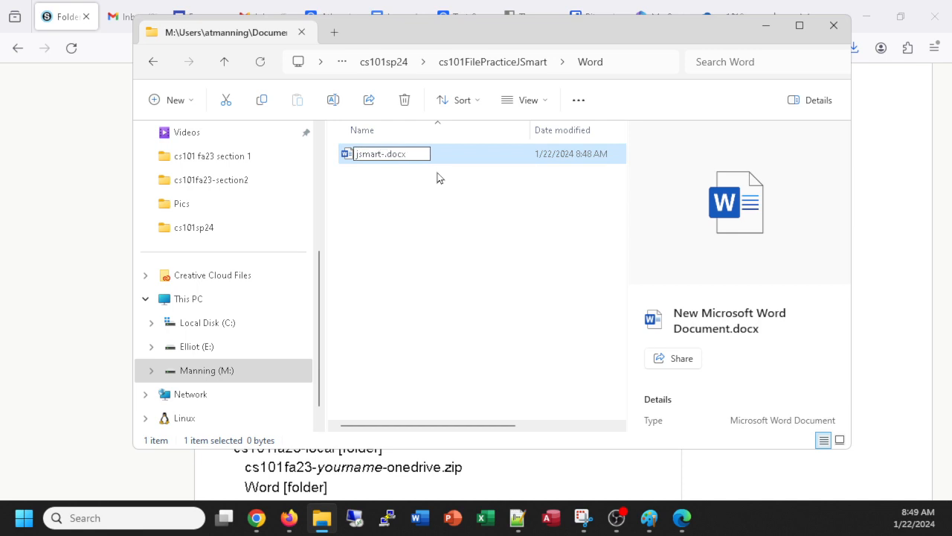
text(Word)
key(alt+Tab)
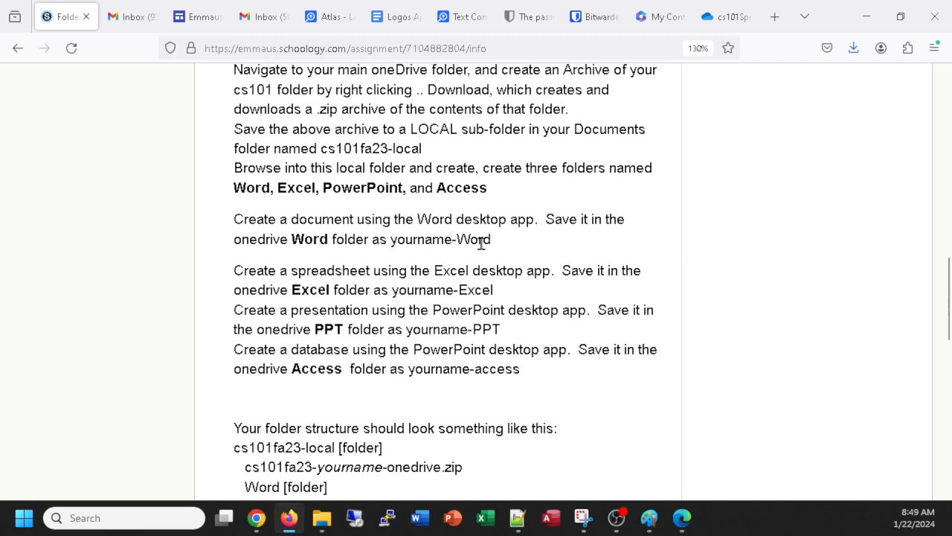
key(alt+Tab)
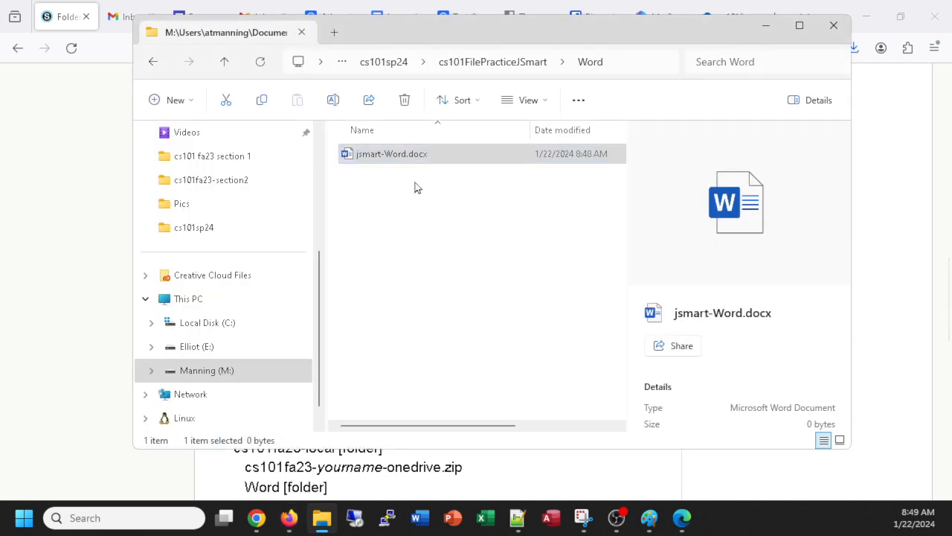
click(384, 158)
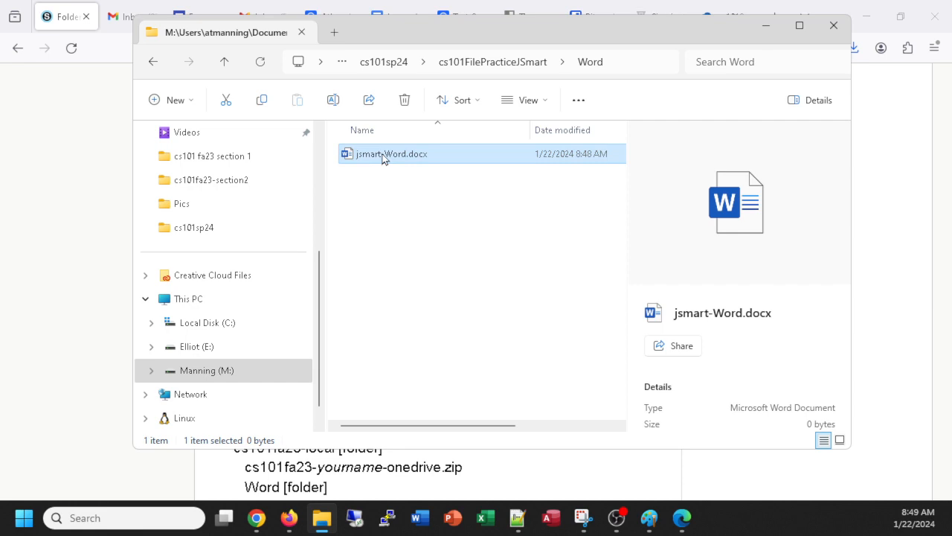
click(382, 154)
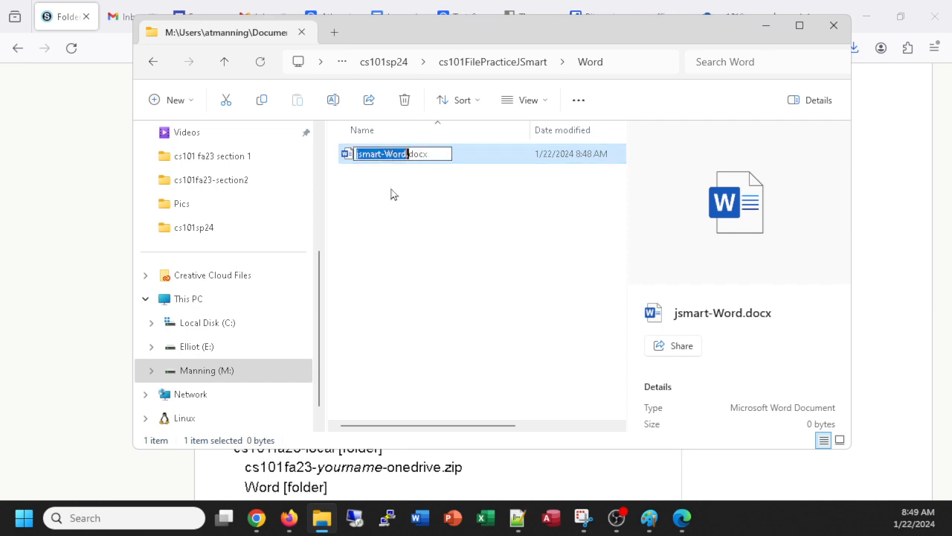
click(395, 153)
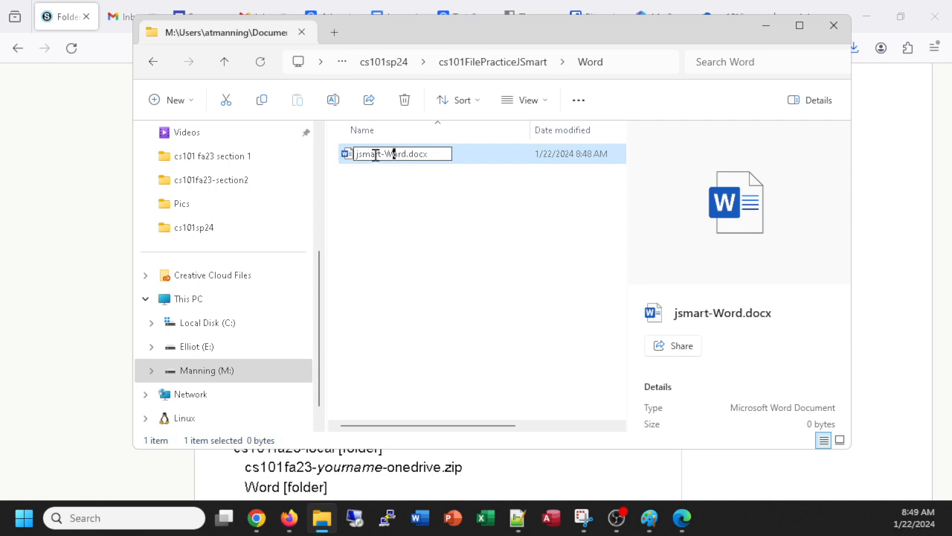
click(398, 243)
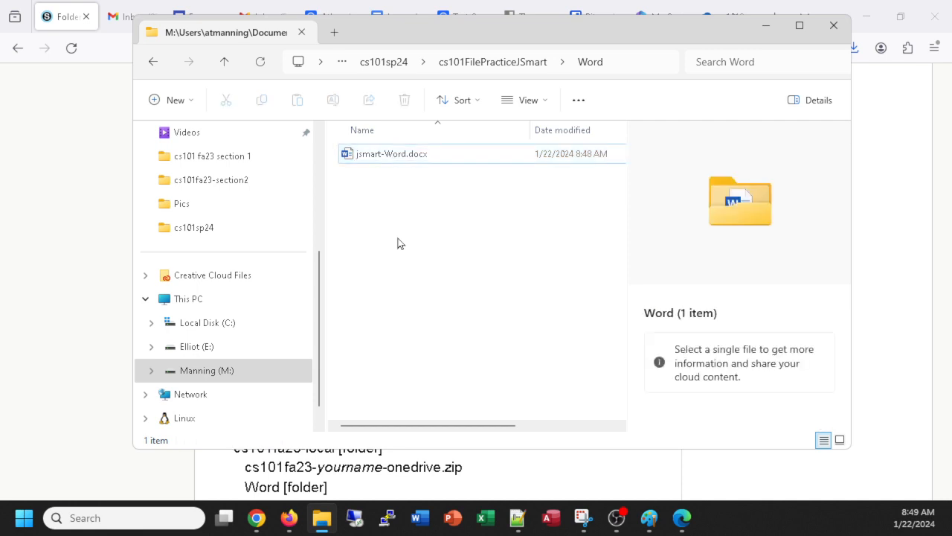
key(alt+Tab)
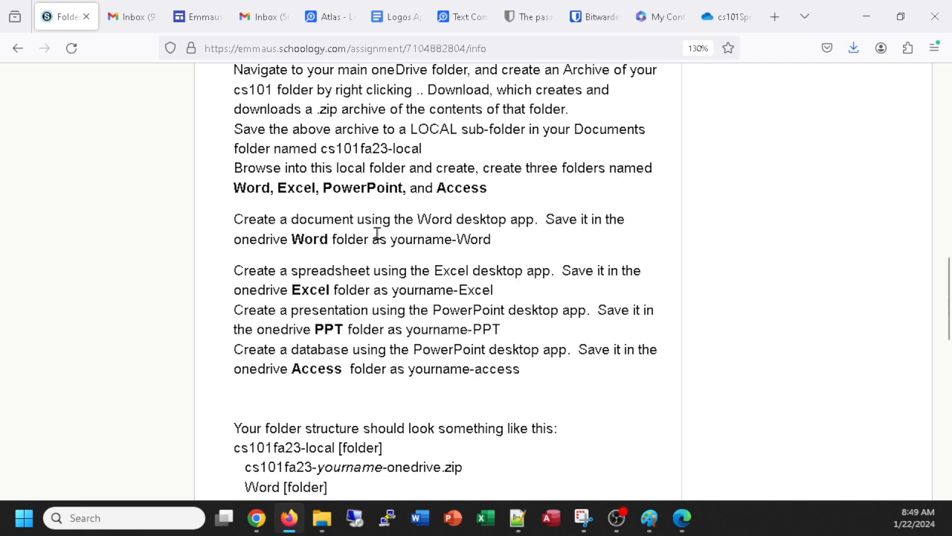
key(alt+Tab)
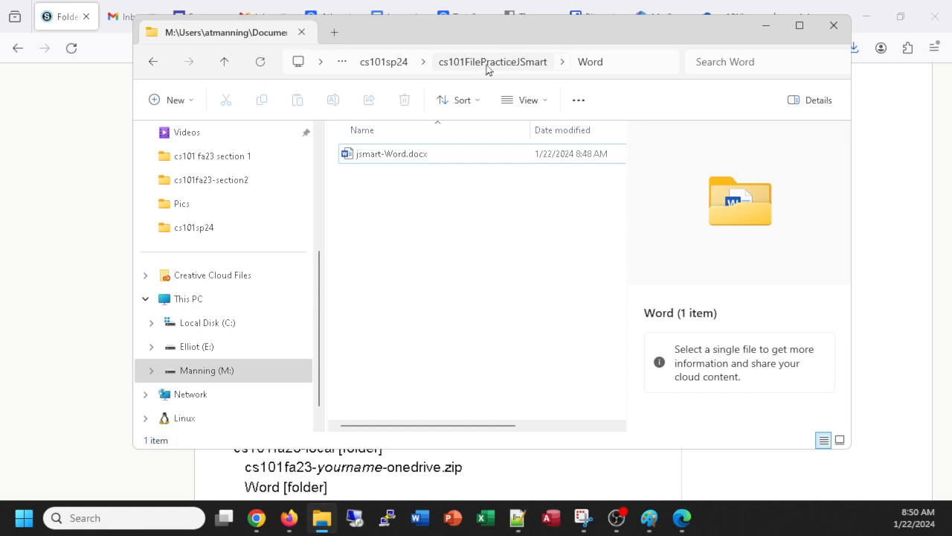
Step: In the PowerPoint folder, create a blank presentation named the student's name followed by -PowerPoint
click(226, 68)
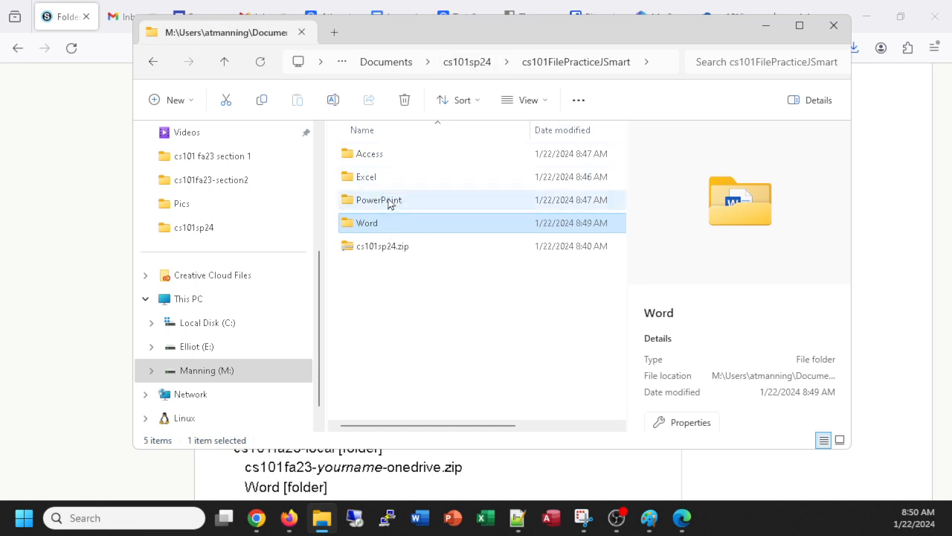
click(389, 203)
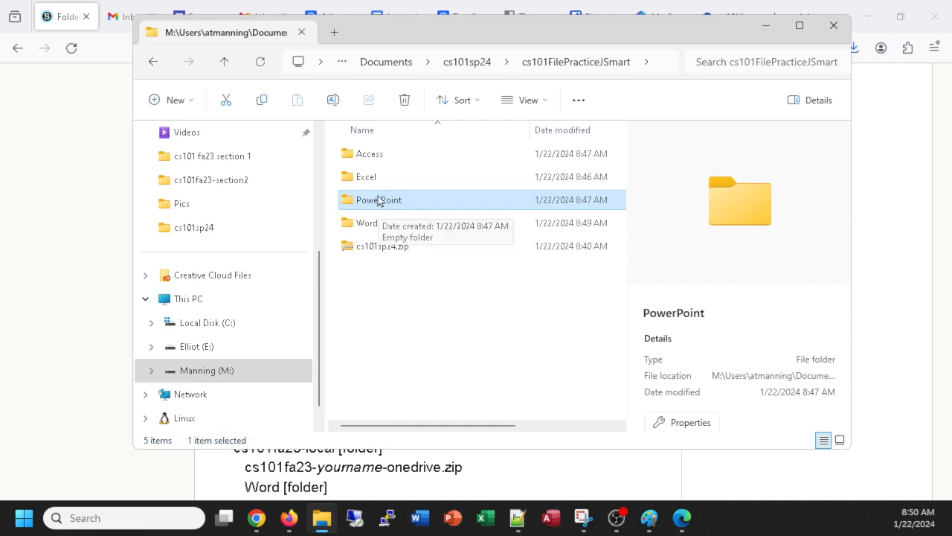
double_click(378, 201)
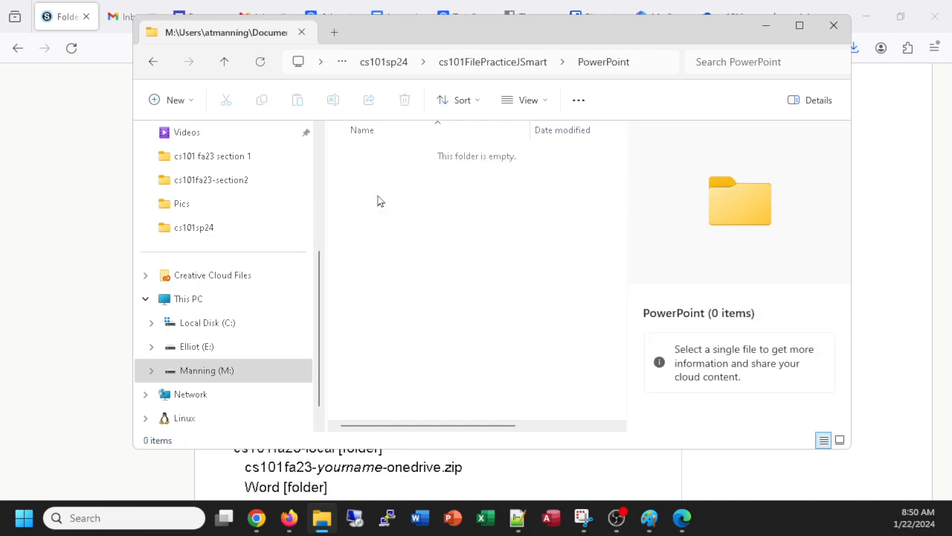
click(186, 102)
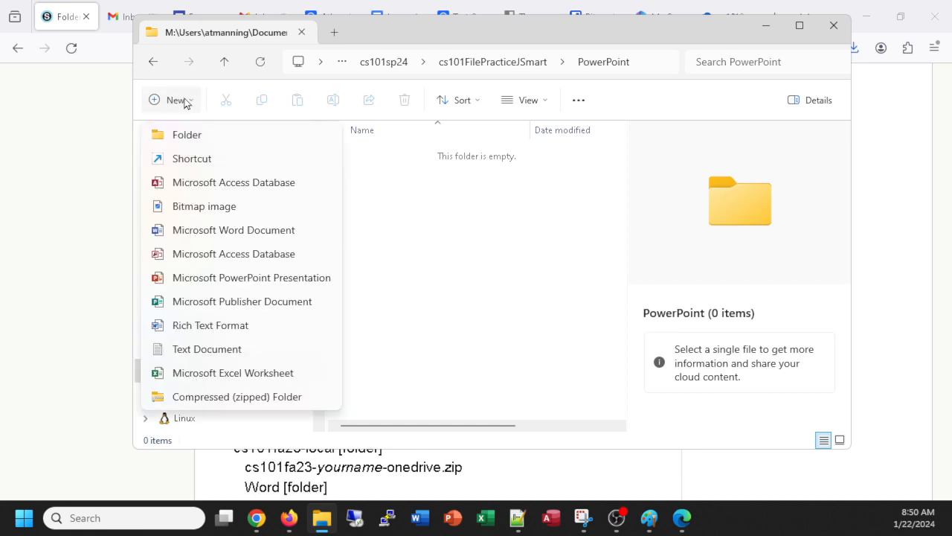
click(232, 277)
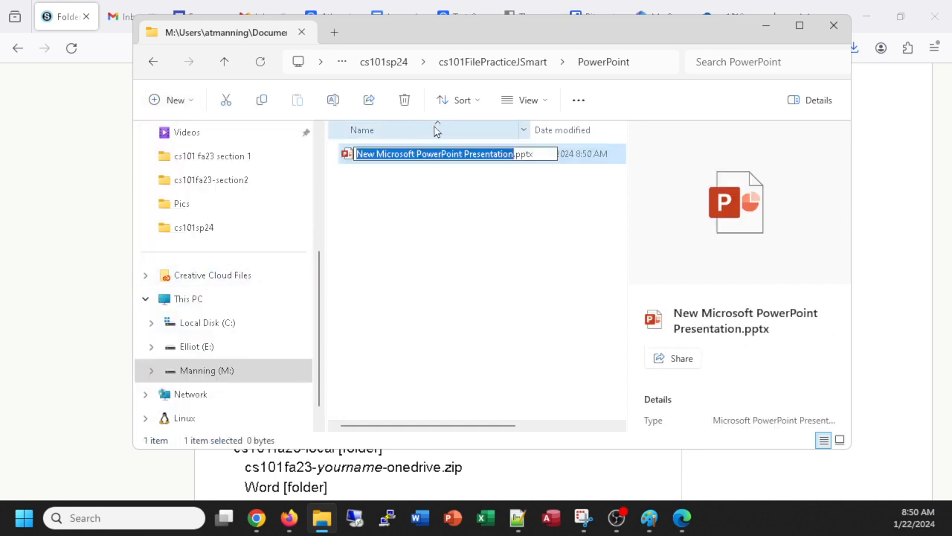
text(jsmart-)
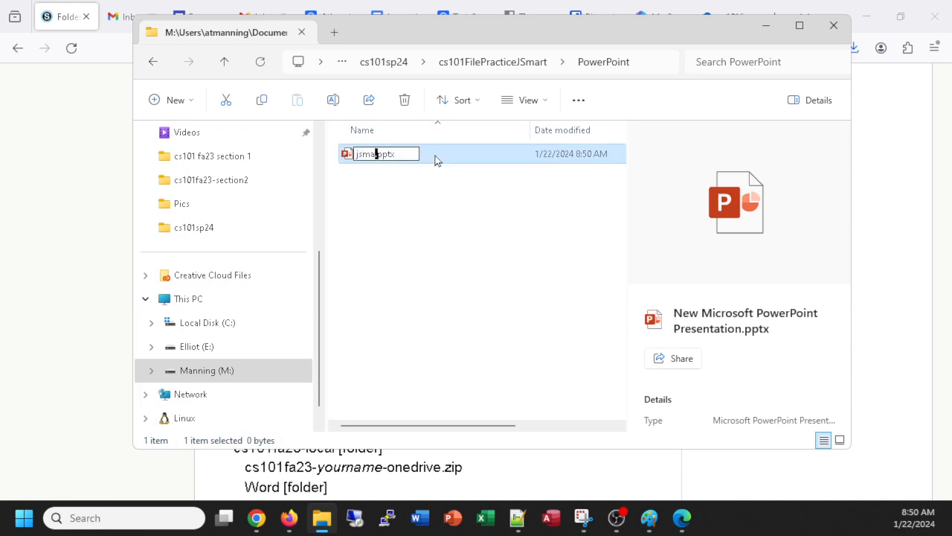
text(PowerPoint)
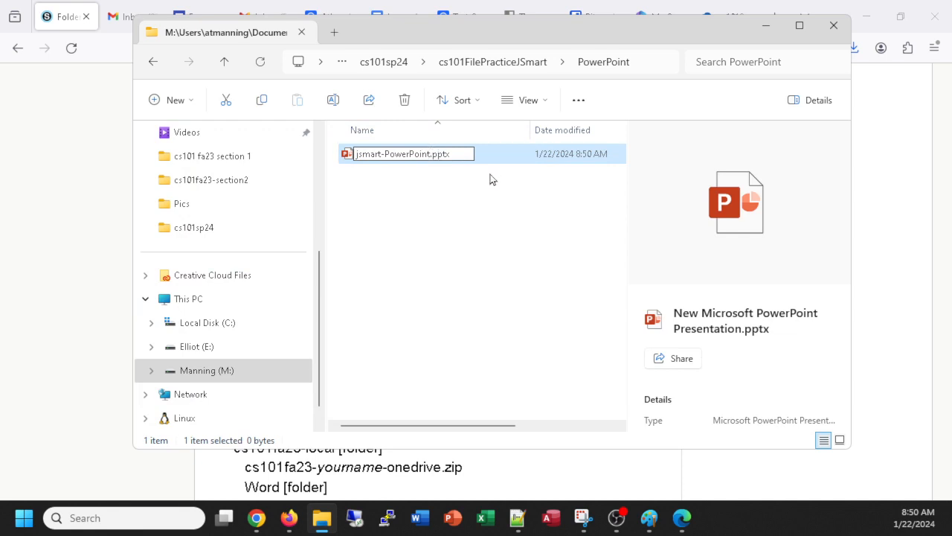
key(Return)
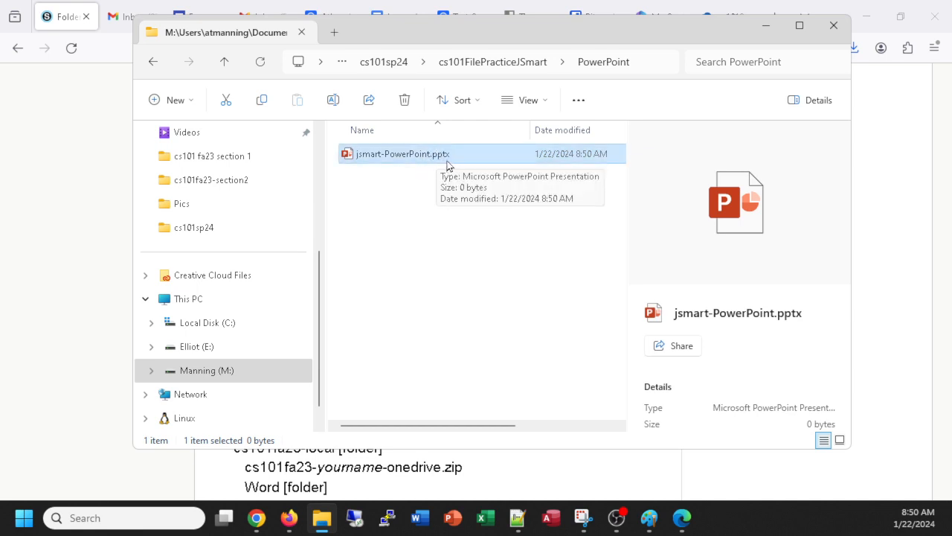
Step: Turn file name extensions off and back on, then return to the file-practice folder
click(546, 102)
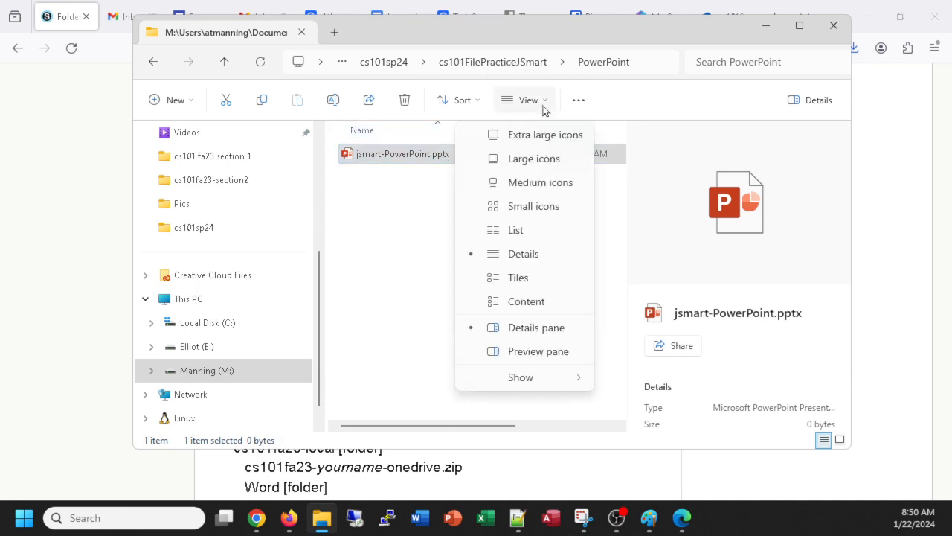
mouse_move(549, 382)
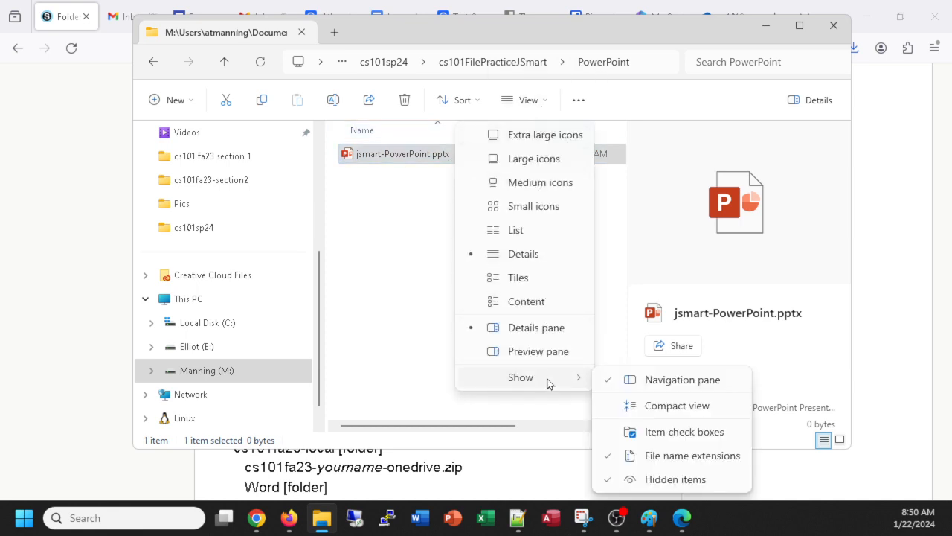
click(627, 459)
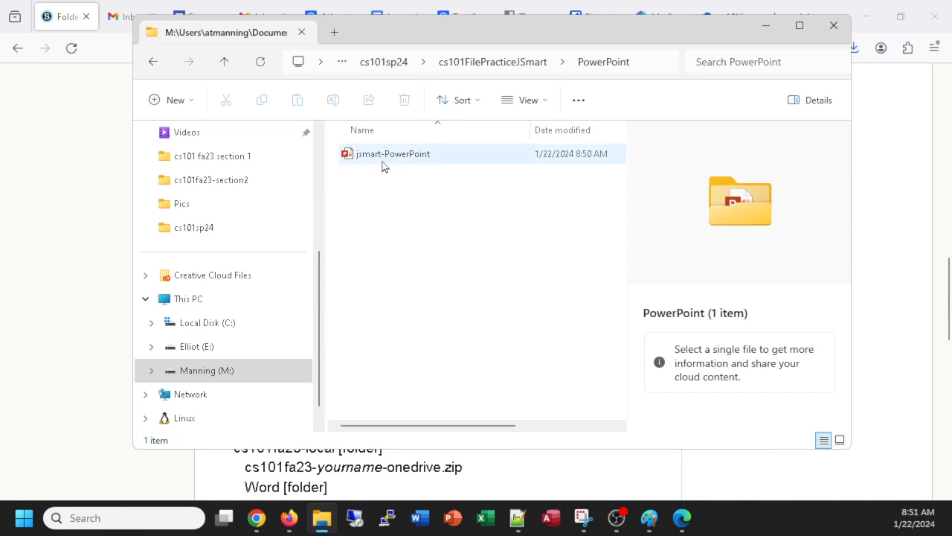
mouse_move(427, 161)
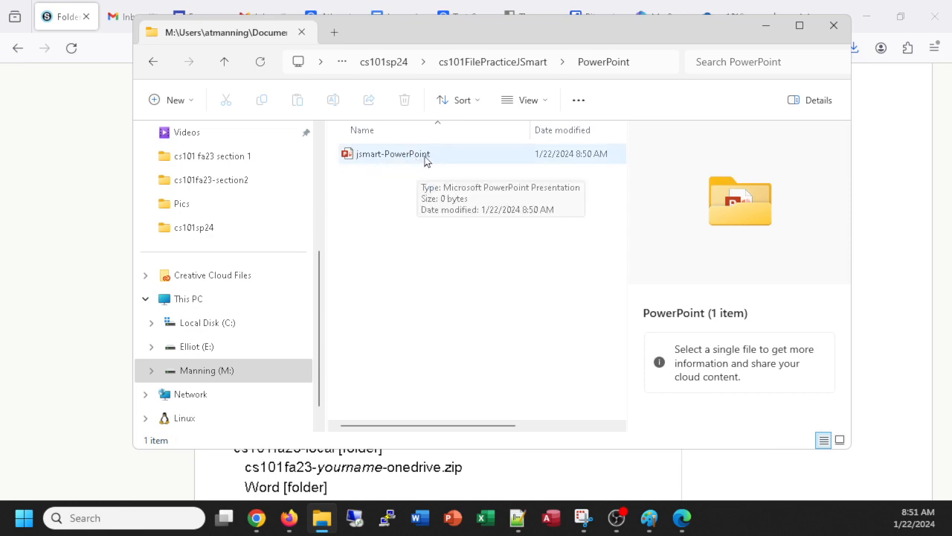
click(548, 102)
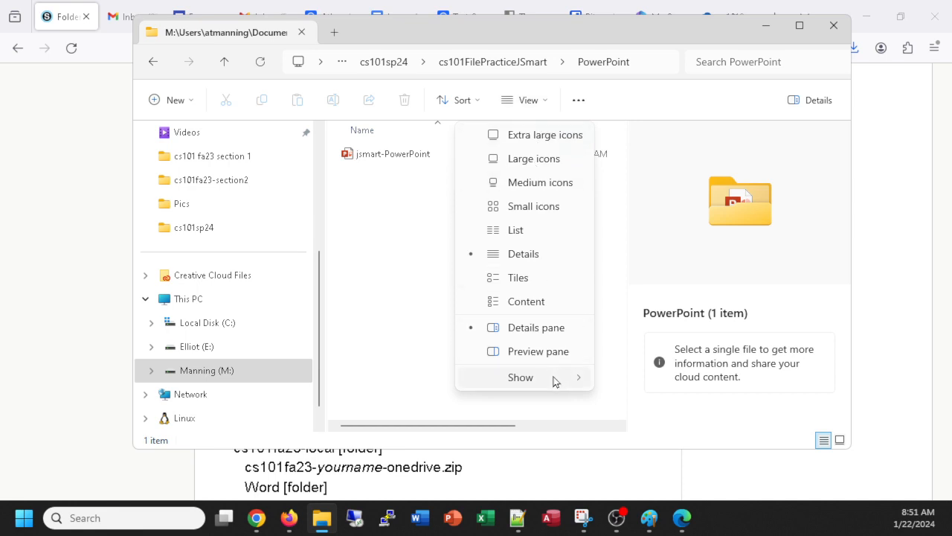
mouse_move(558, 384)
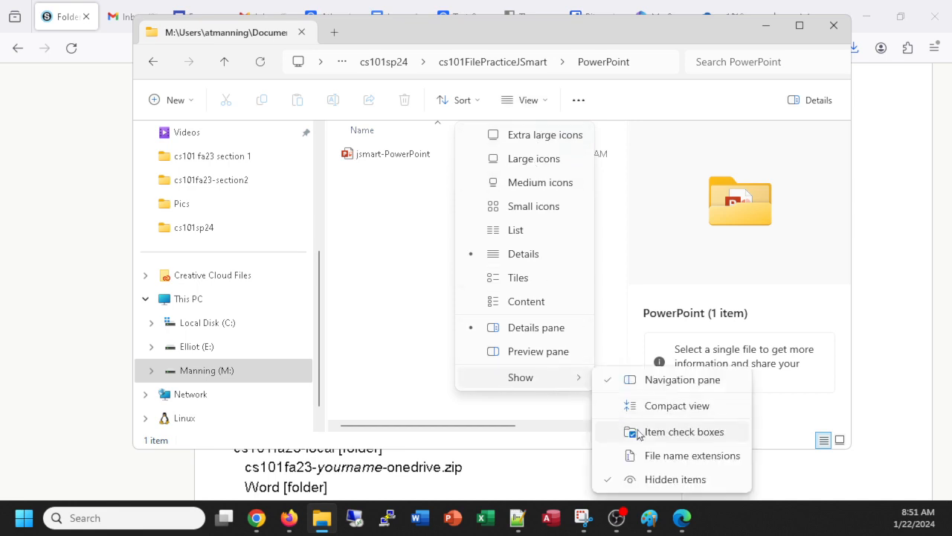
click(672, 456)
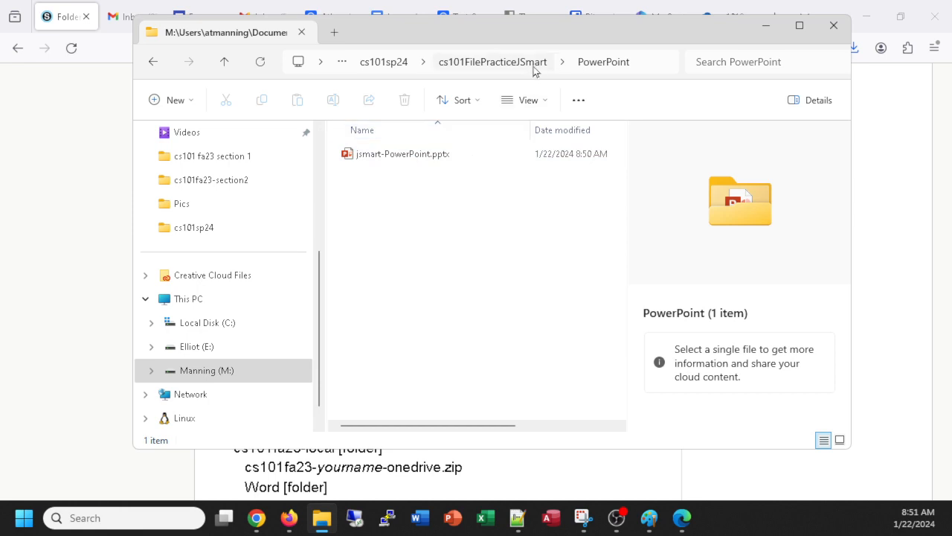
click(223, 64)
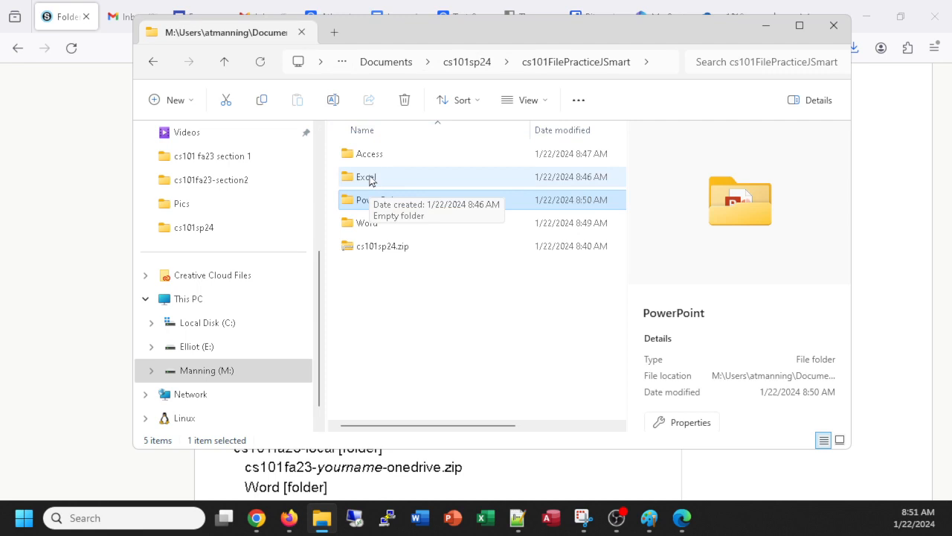
Step: Add a blank Excel worksheet named the student's name followed by -Excel.xlsx to the Excel folder, then go up
double_click(370, 178)
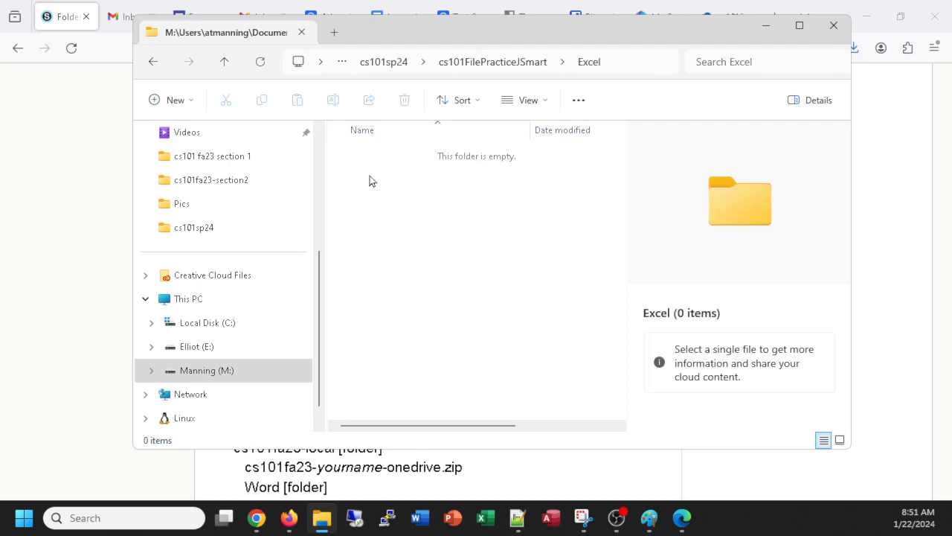
right_click(420, 214)
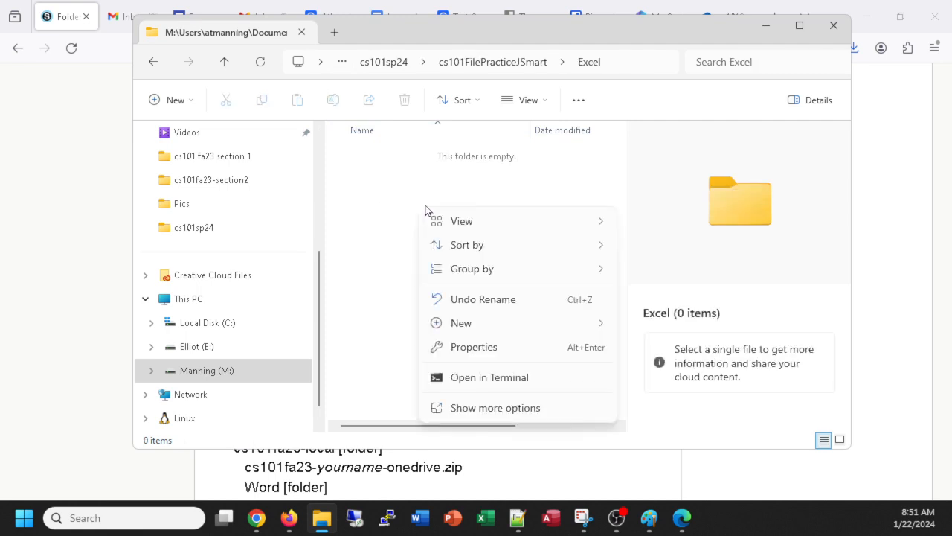
mouse_move(494, 326)
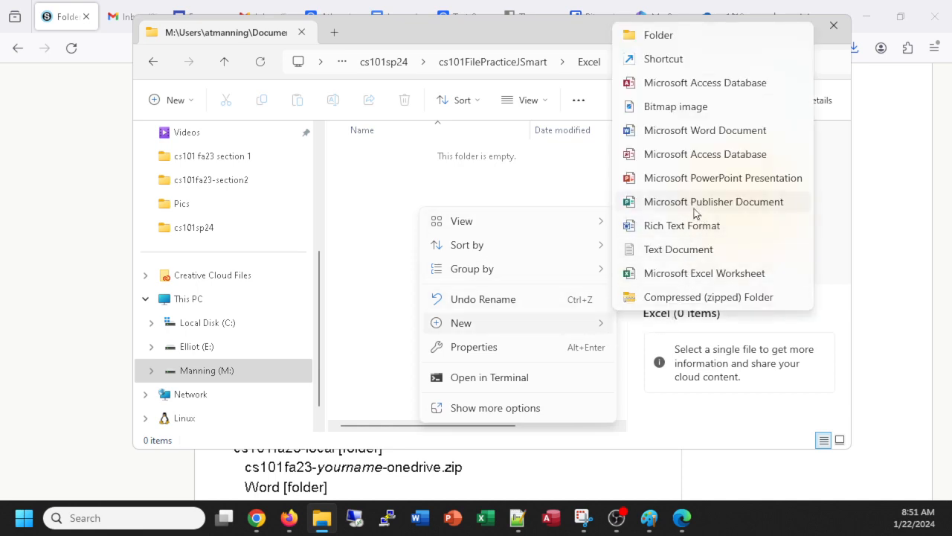
click(675, 275)
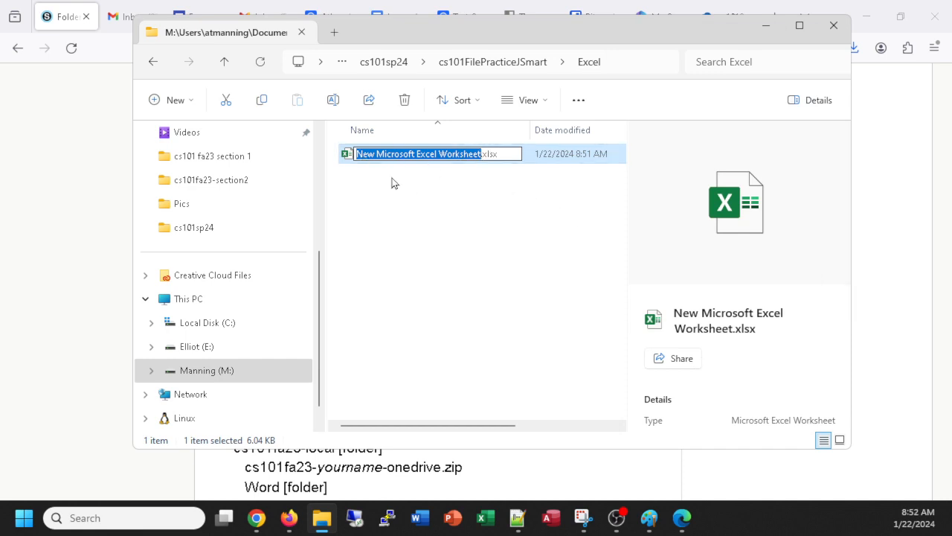
text(jsmart-Excel)
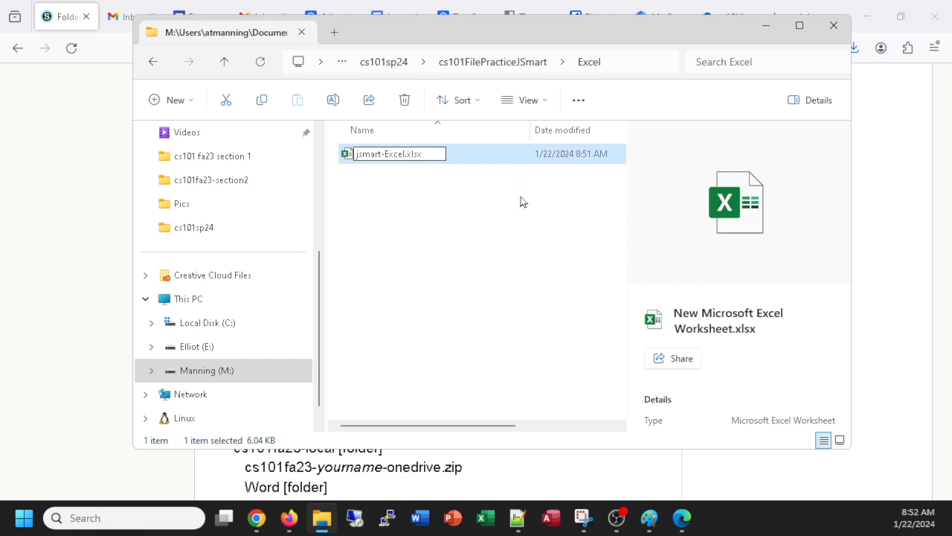
click(481, 266)
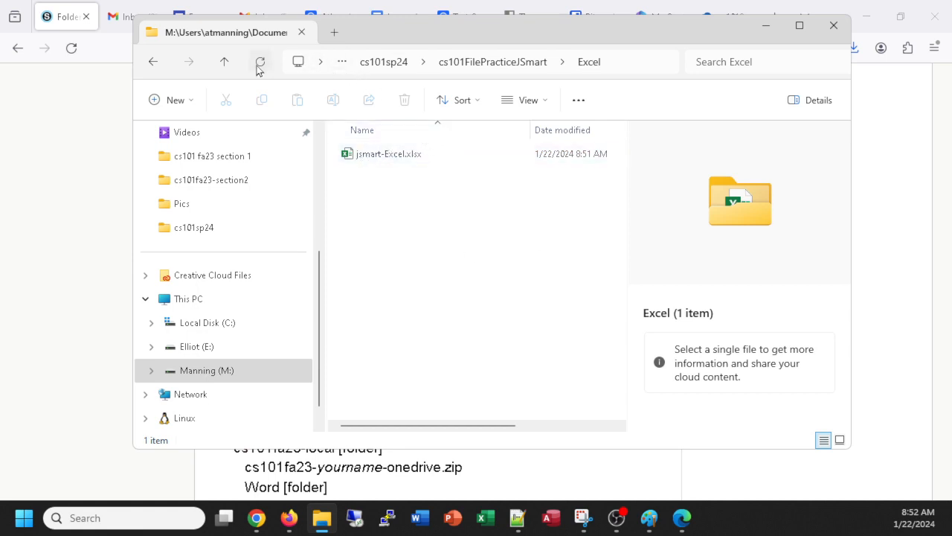
click(225, 63)
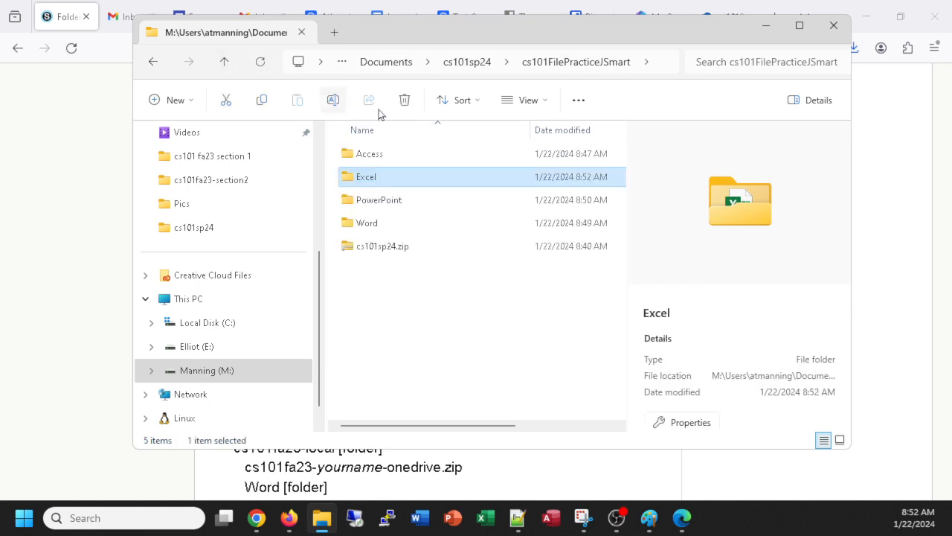
Step: In the Access folder, create a blank Access database named the student's name followed by -database.accdb
click(372, 159)
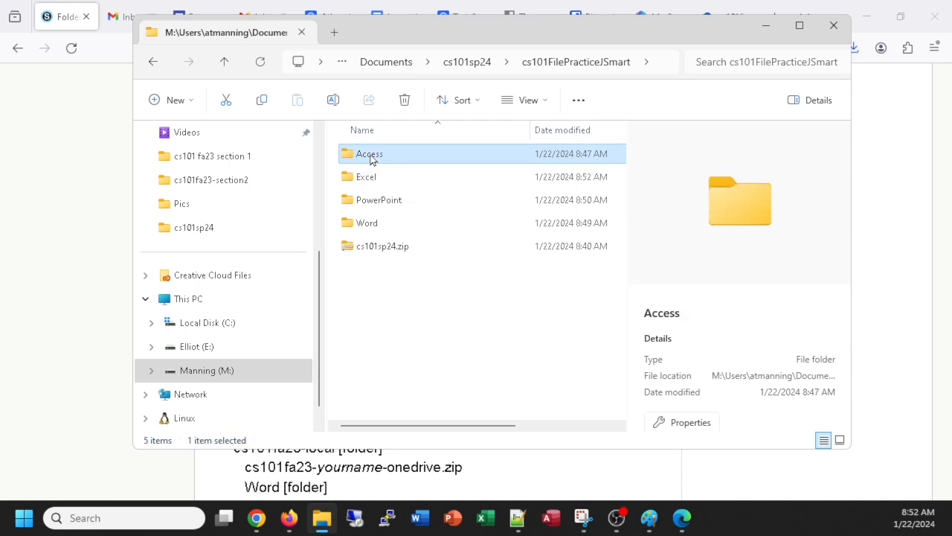
double_click(372, 159)
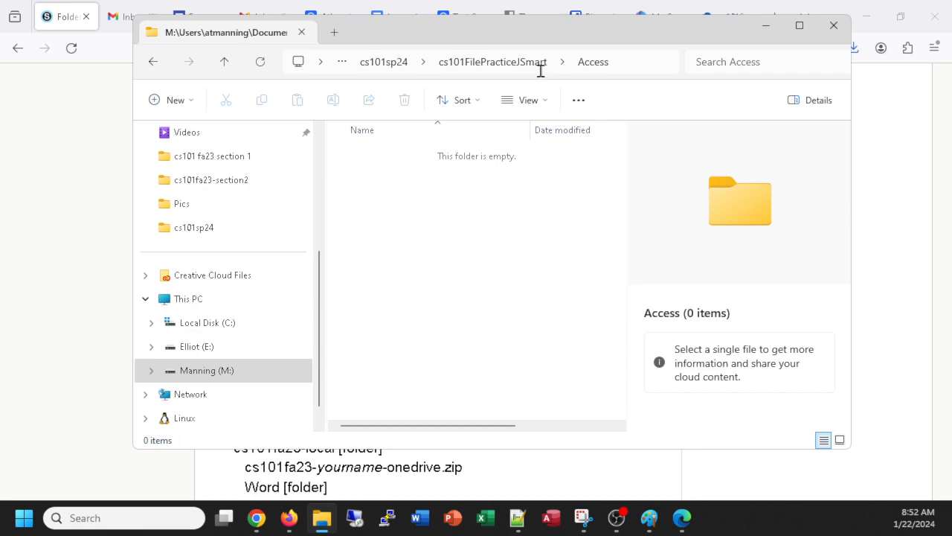
right_click(439, 212)
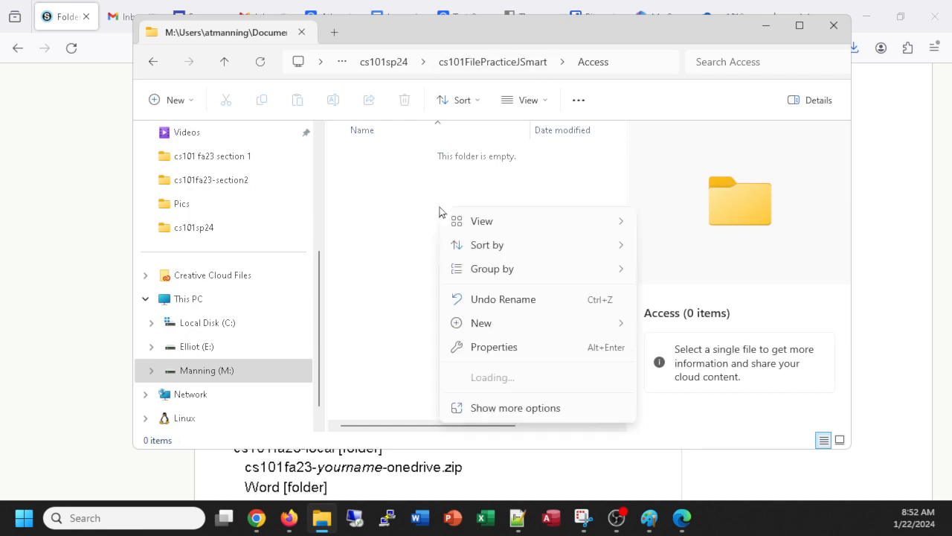
mouse_move(519, 320)
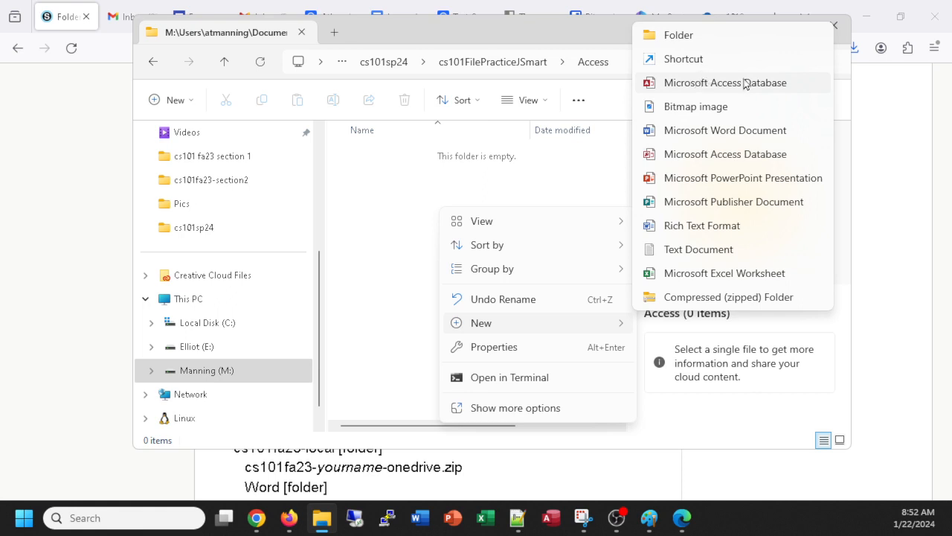
click(705, 86)
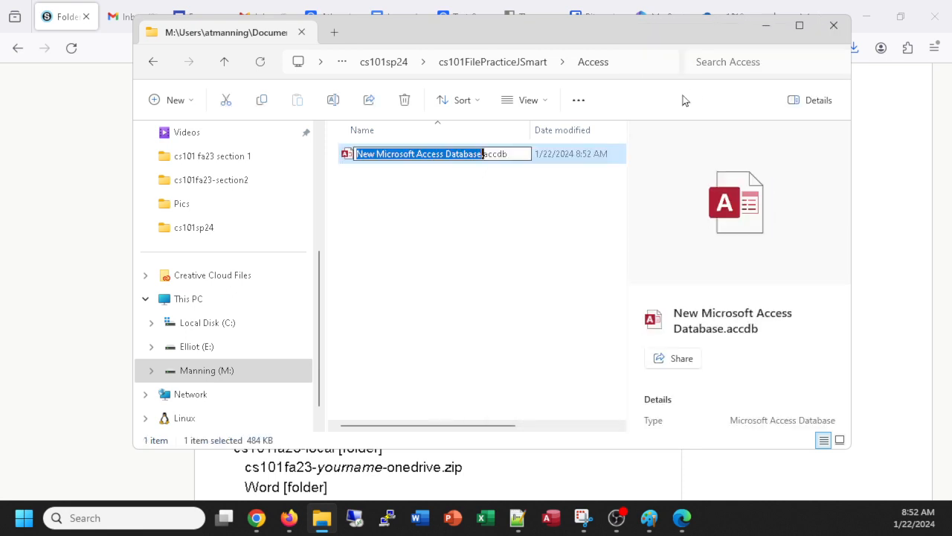
text(jsmart-)
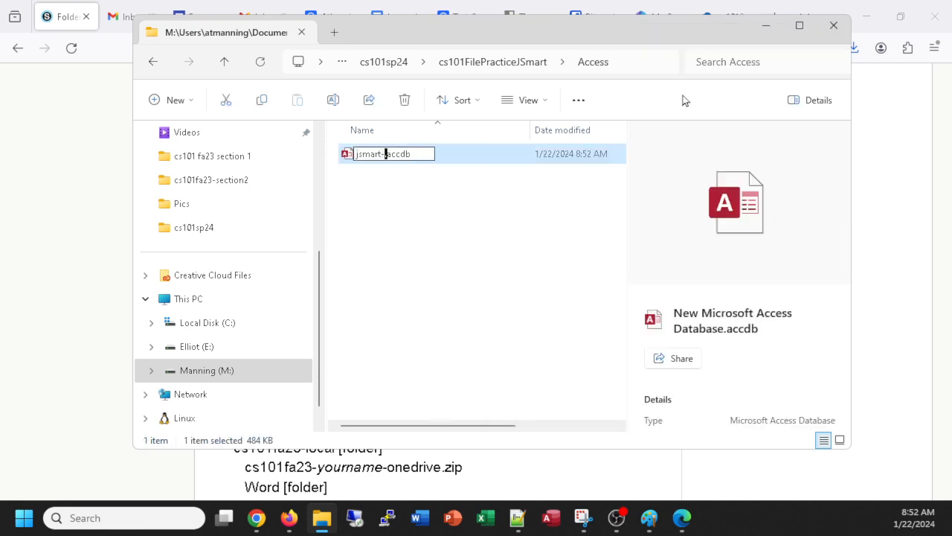
text(database)
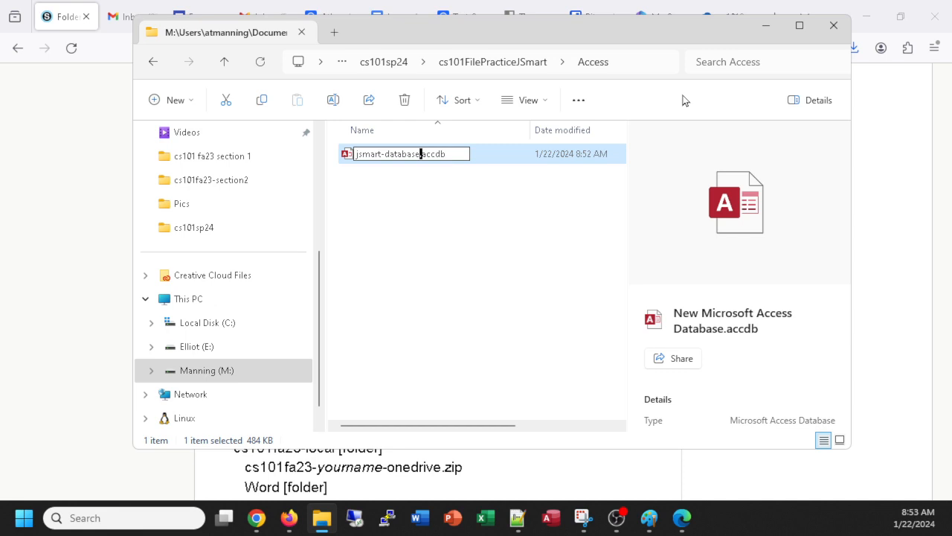
click(684, 100)
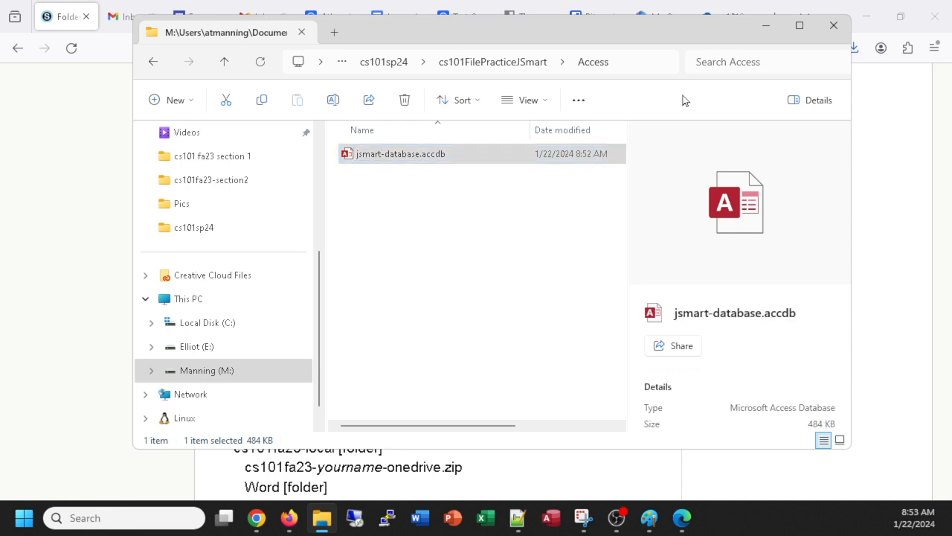
click(377, 156)
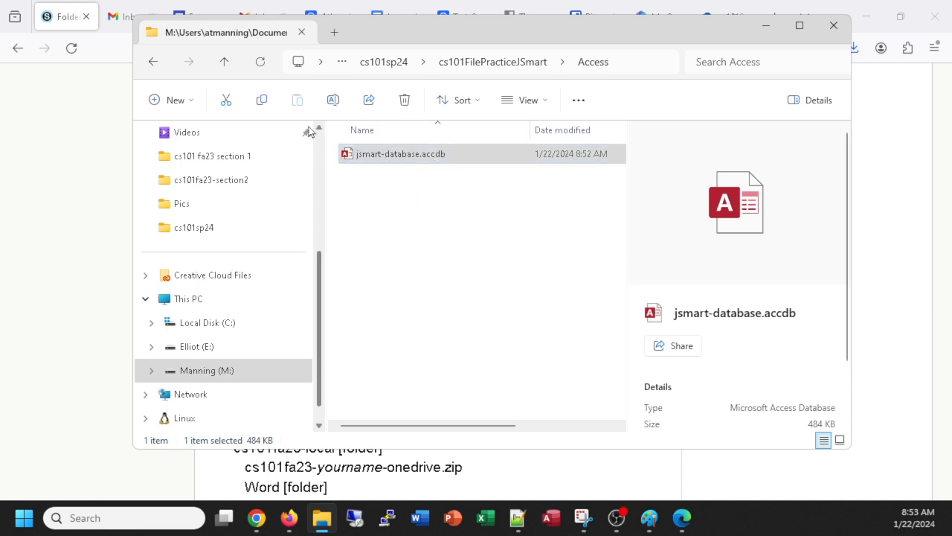
Step: Browse the New menu and the Access folder's full context menu without making changes
click(177, 104)
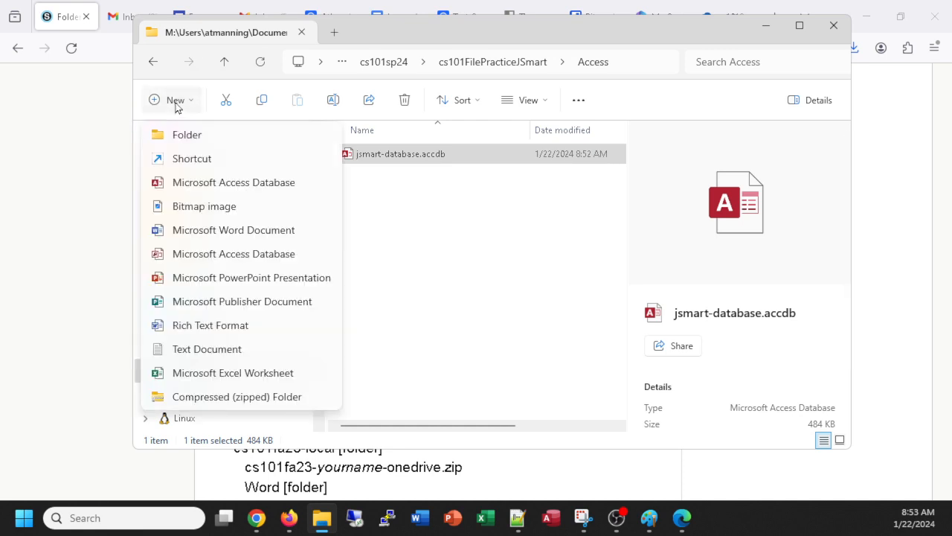
click(487, 305)
right_click(436, 248)
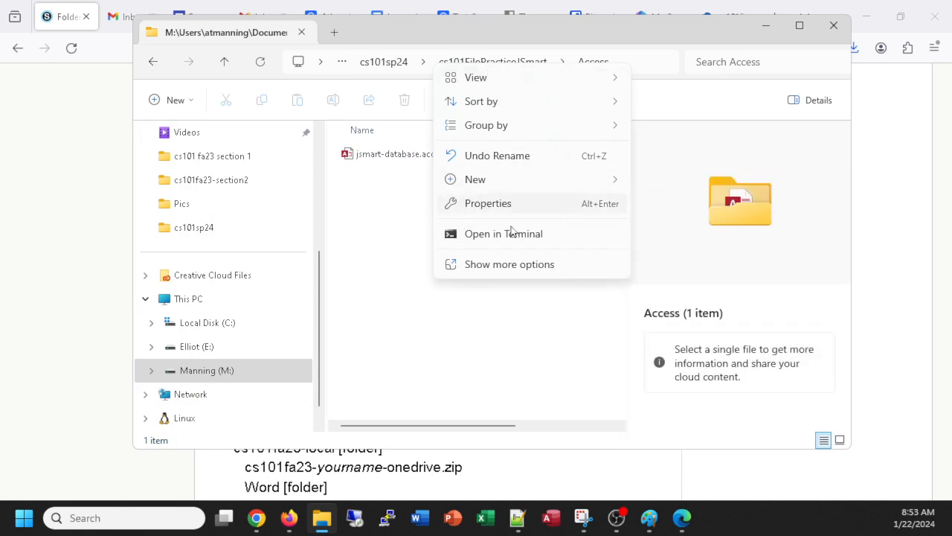
click(514, 266)
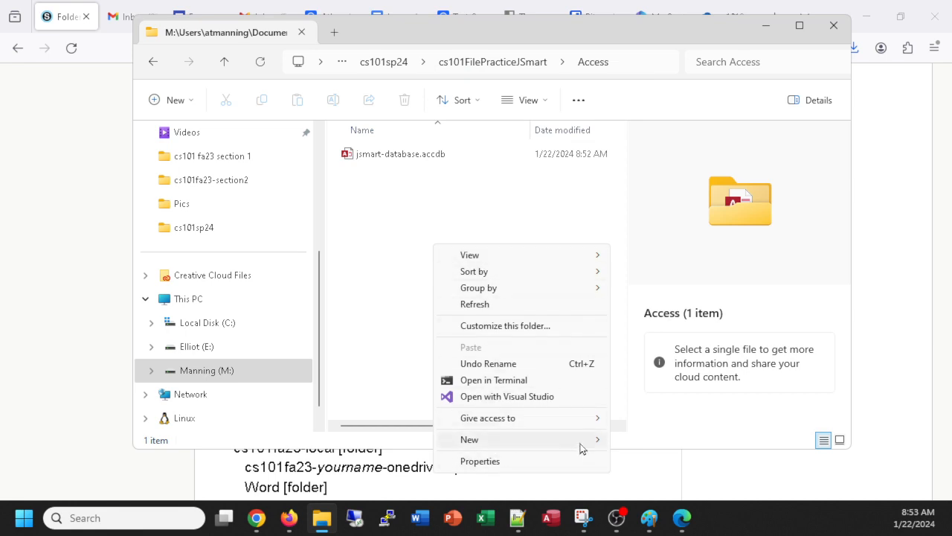
click(391, 215)
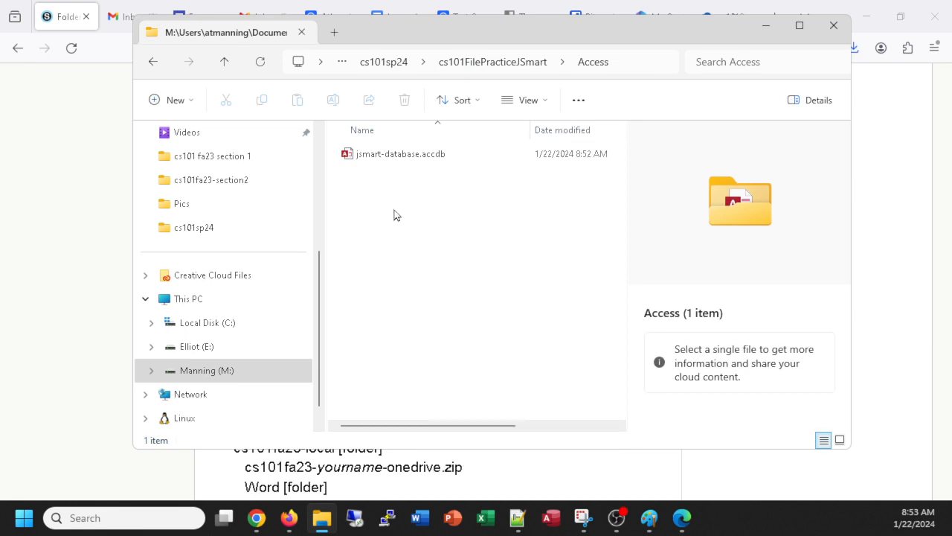
Step: Cut the database file from its full context menu and return to the file-practice folder
click(389, 159)
right_click(388, 160)
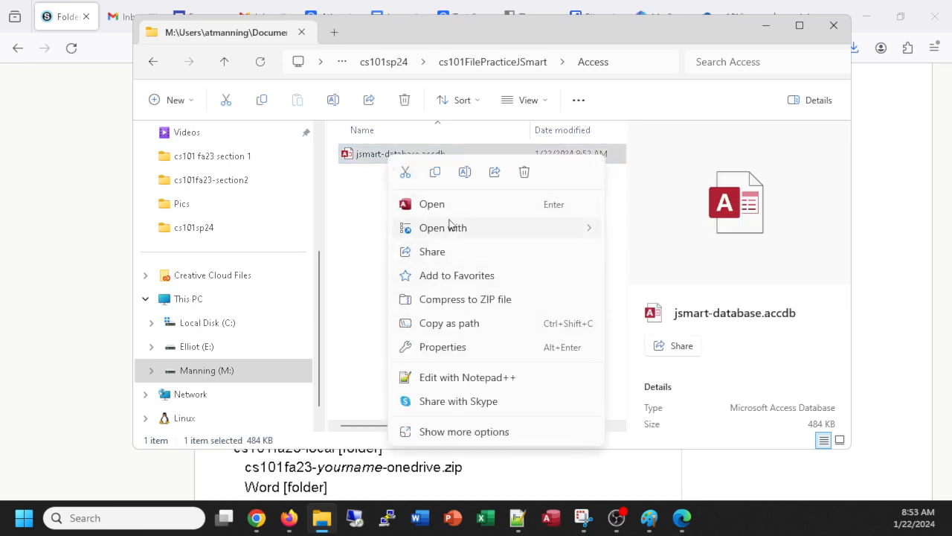
click(469, 435)
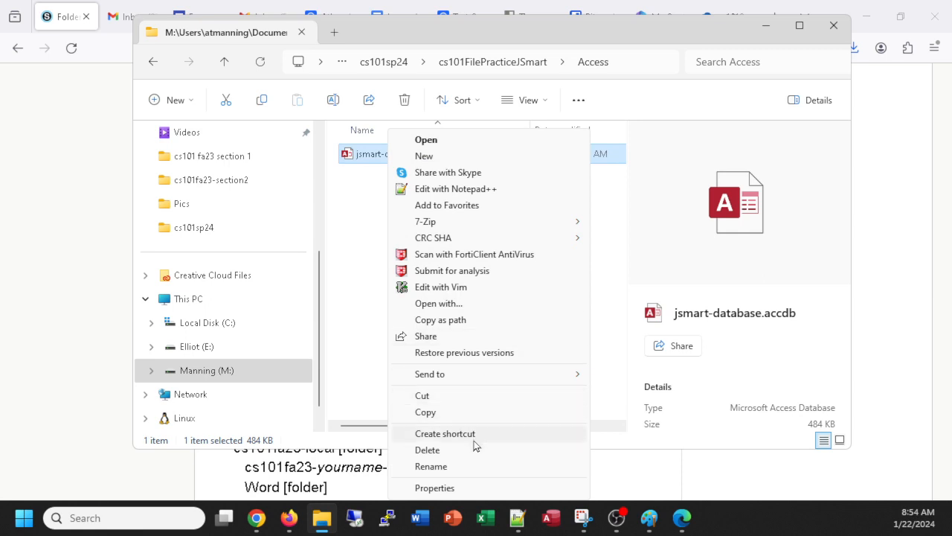
click(434, 398)
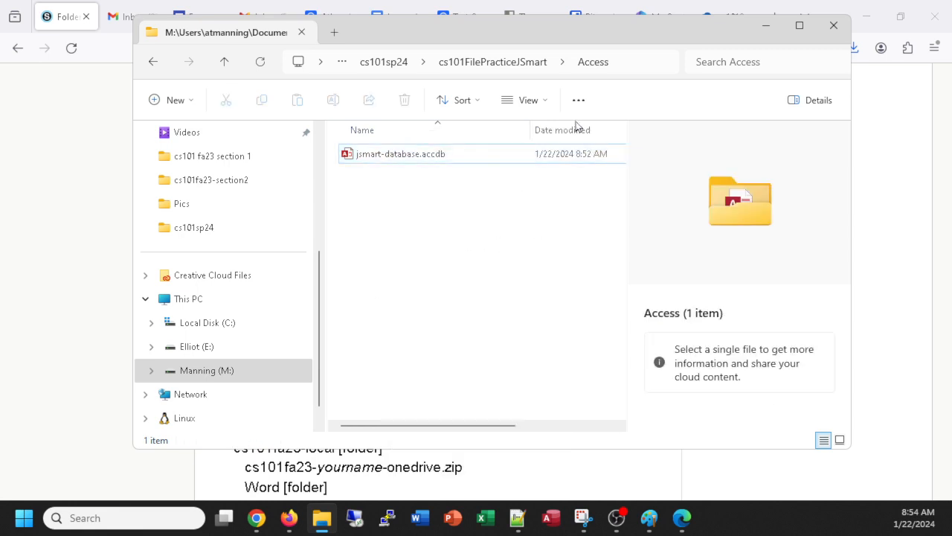
click(491, 64)
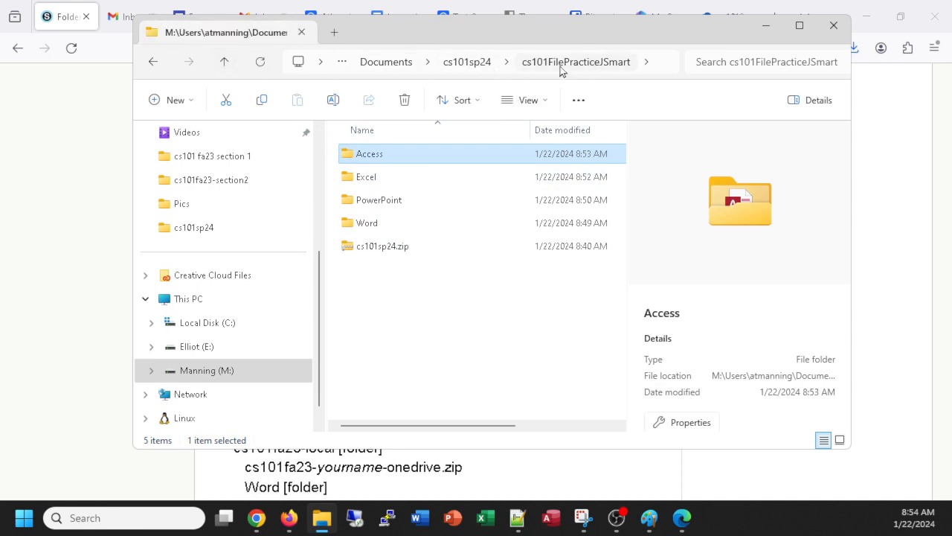
Step: Go up to the cs101sp24 folder, opening and dismissing the New menu without creating anything
click(461, 65)
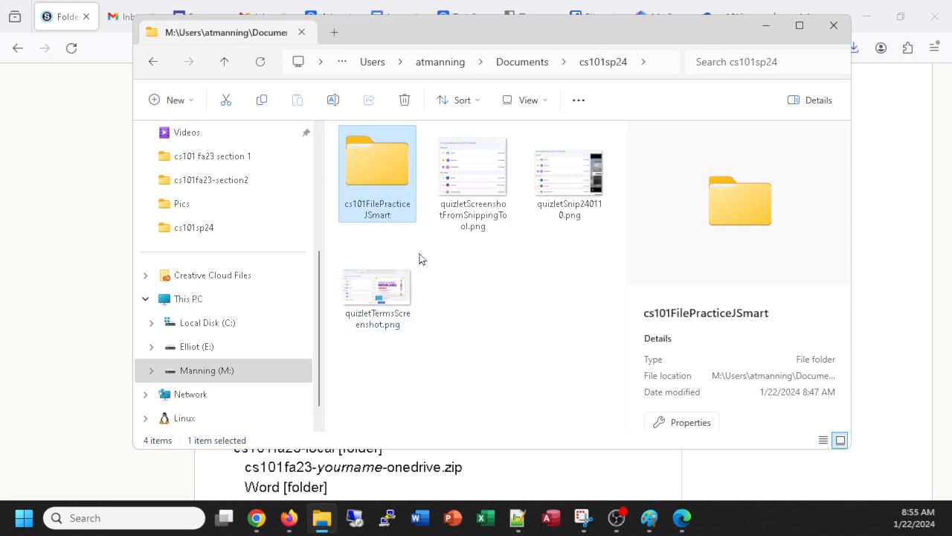
mouse_move(390, 155)
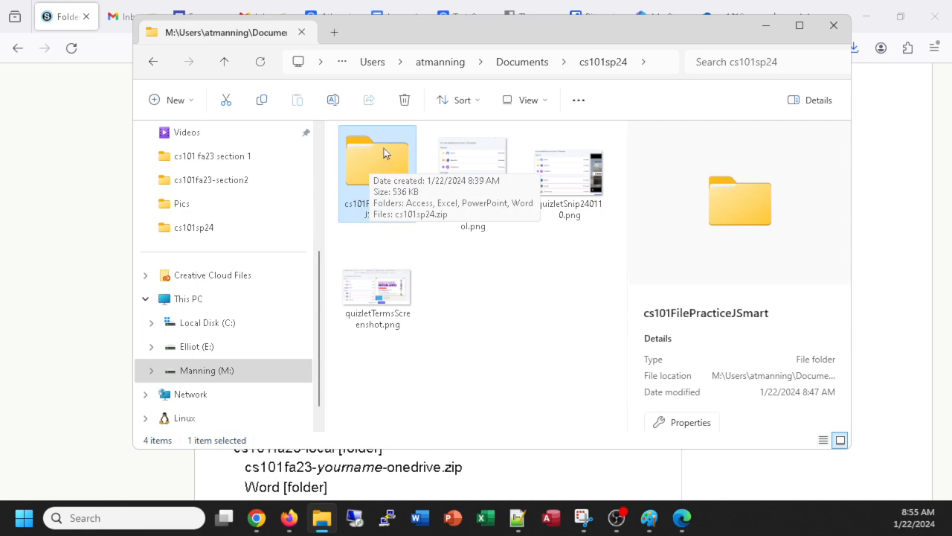
click(185, 102)
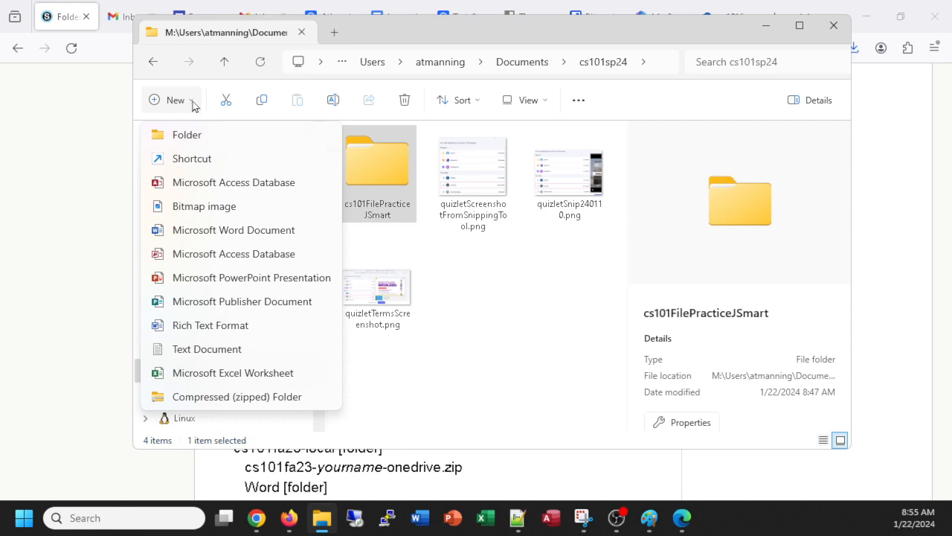
click(481, 272)
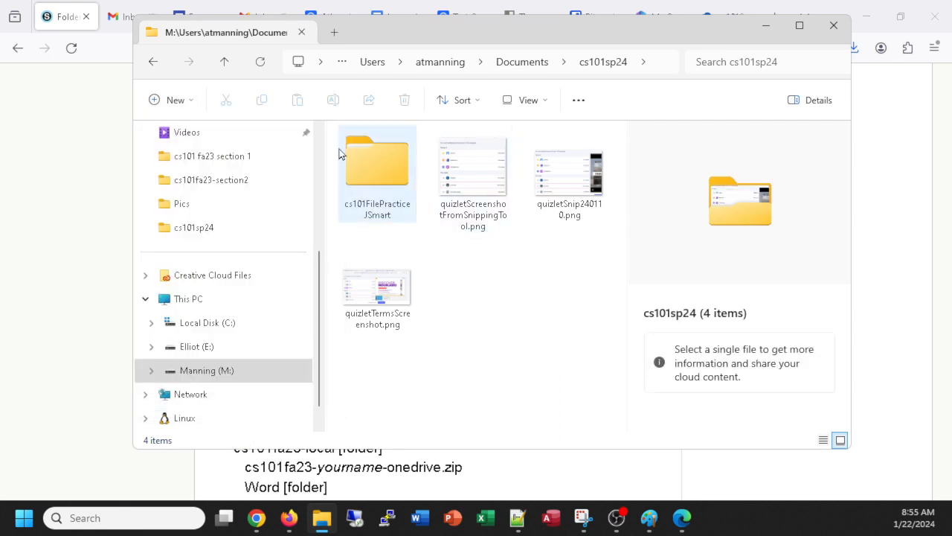
mouse_move(376, 159)
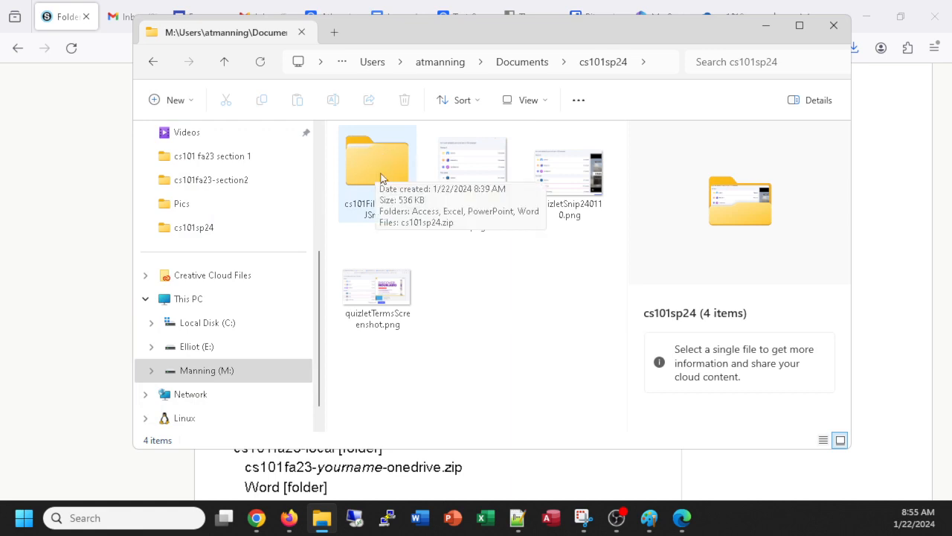
Step: Compress the cs101FilePracticeJSmart folder into cs101FilePracticeJSmart.zip, then reopen the folder
right_click(373, 154)
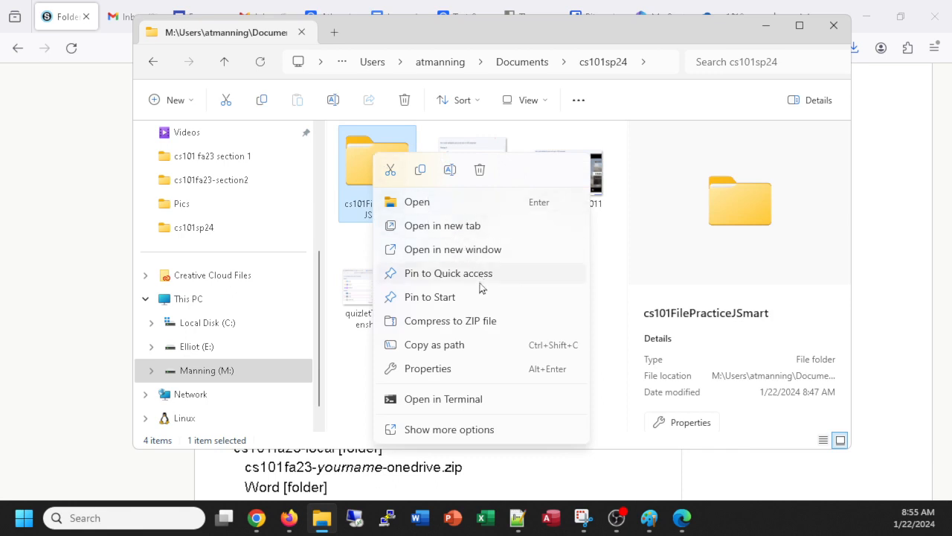
click(441, 322)
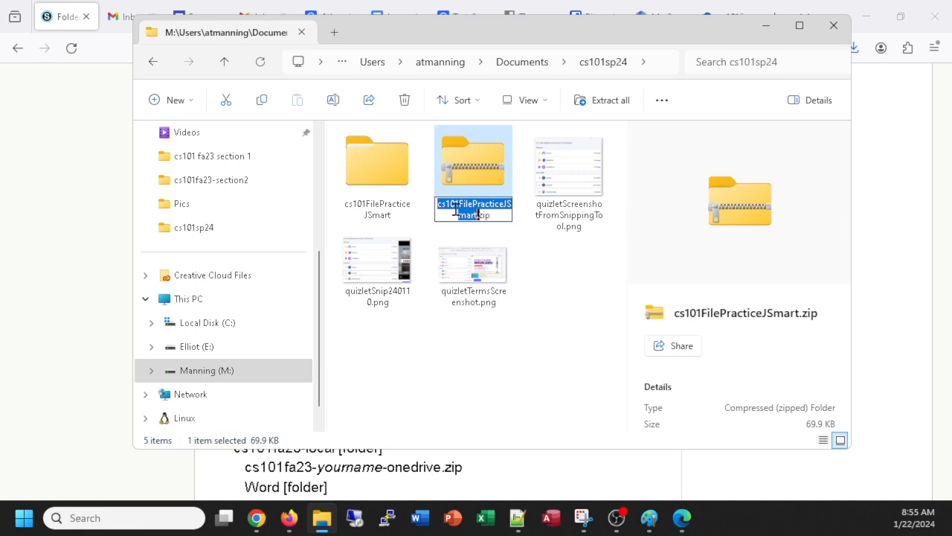
key(Return)
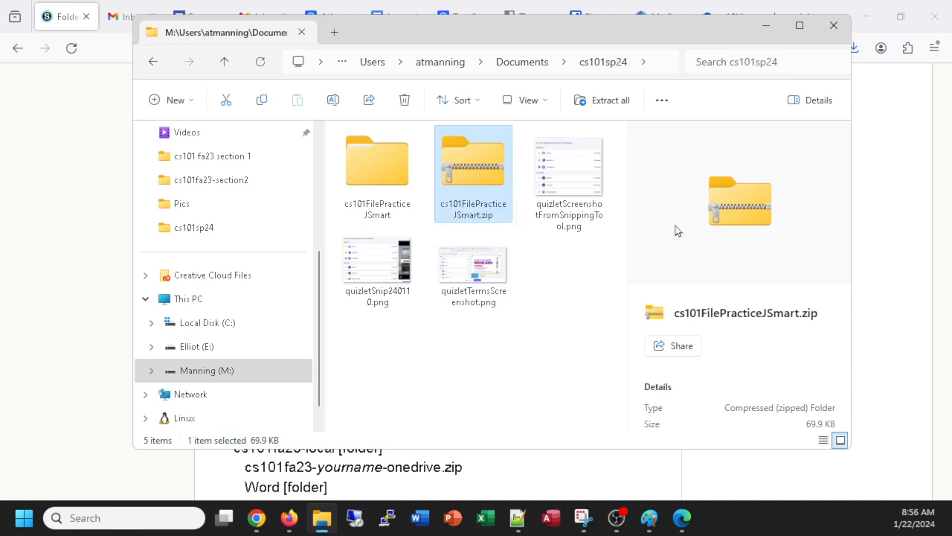
double_click(372, 157)
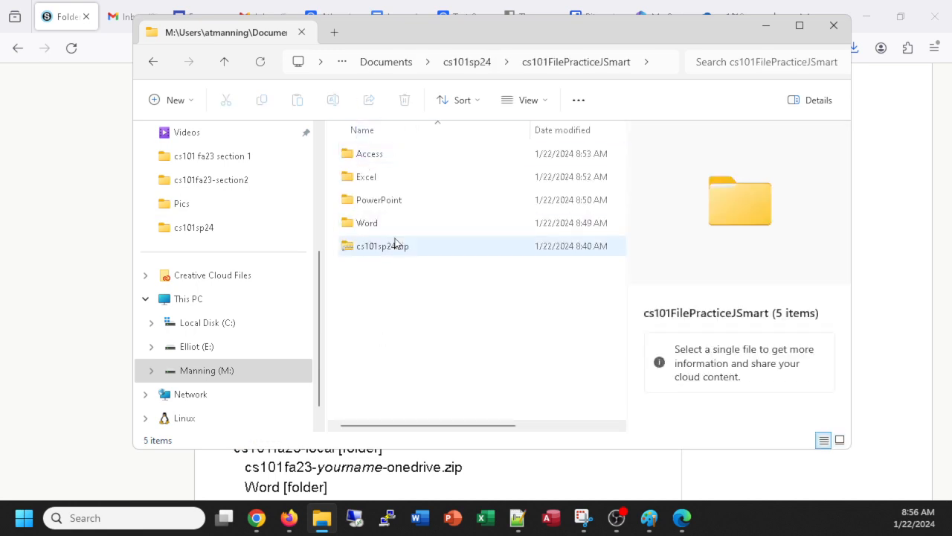
Step: Inspect cs101FilePracticeJSmart.zip to confirm it holds the Access, Excel, PowerPoint and Word folders
click(466, 62)
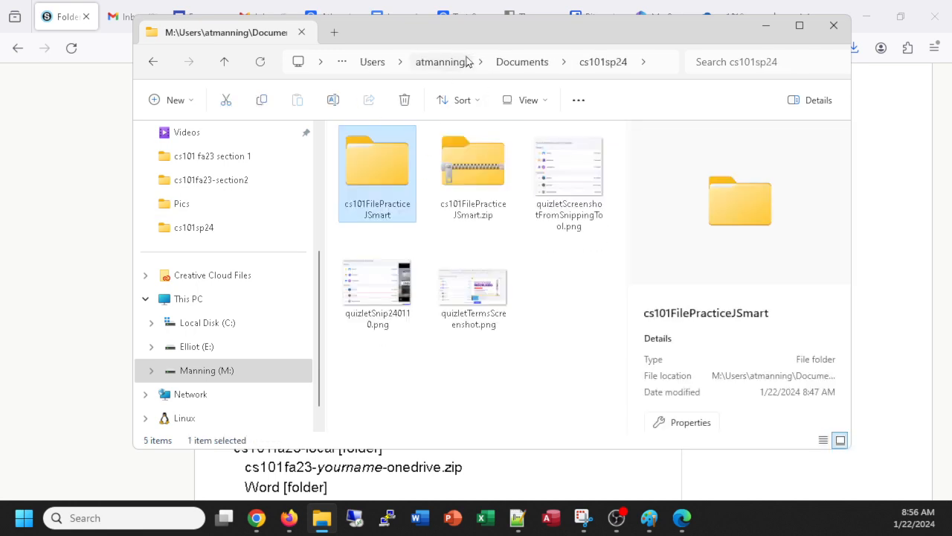
double_click(474, 156)
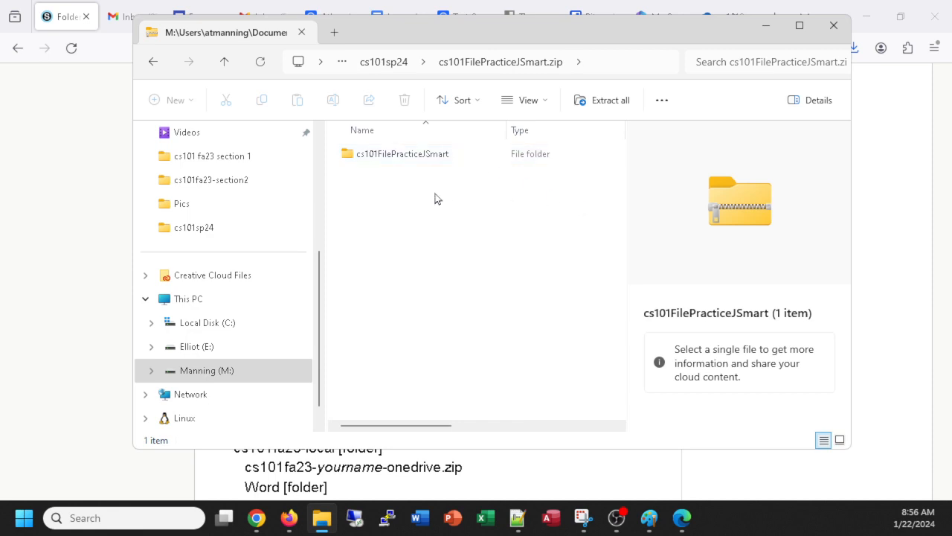
double_click(395, 156)
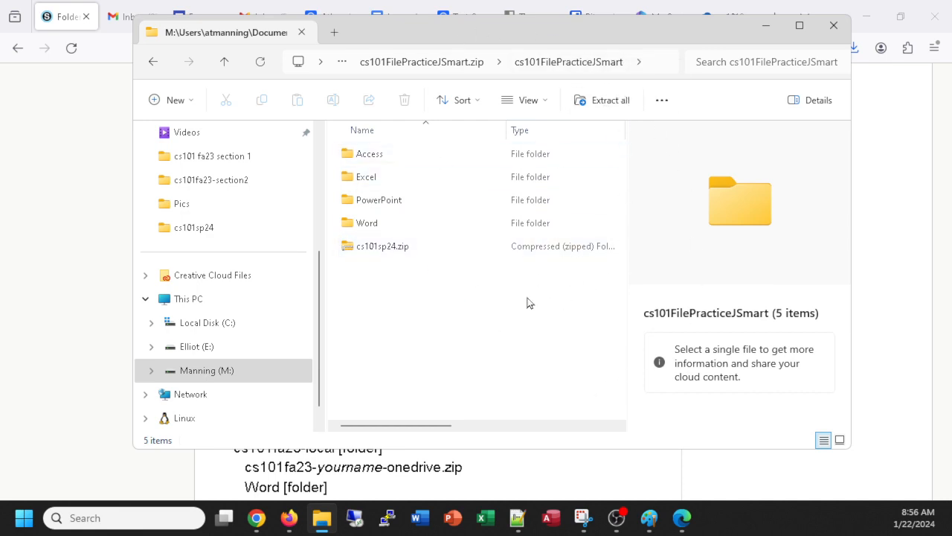
click(150, 66)
click(149, 65)
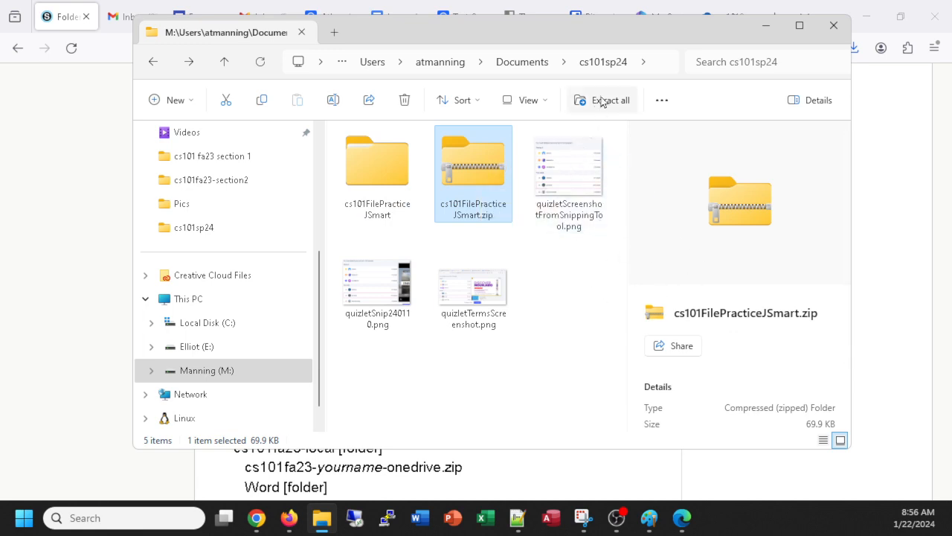
Step: Recheck the cs101FilePracticeJSmart folder, return to cs101sp24 and switch to Firefox
double_click(371, 157)
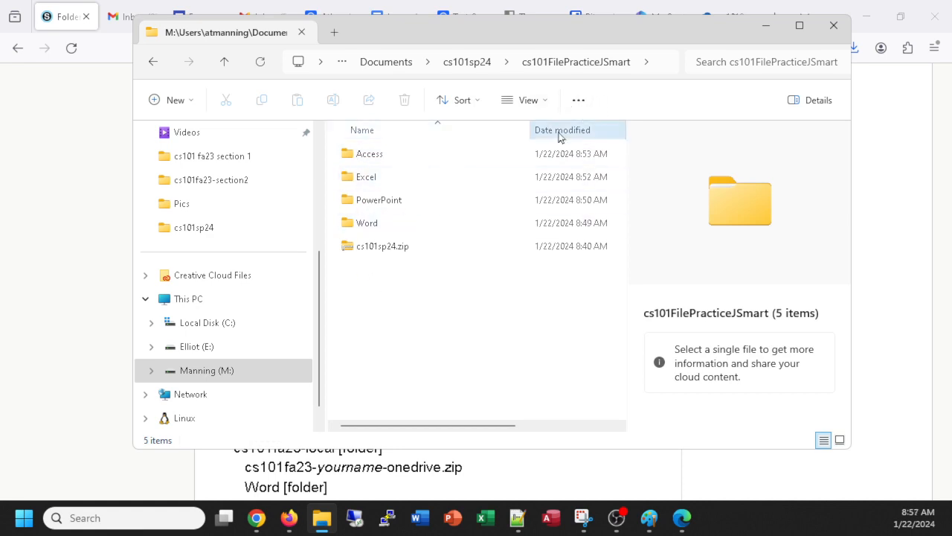
click(466, 64)
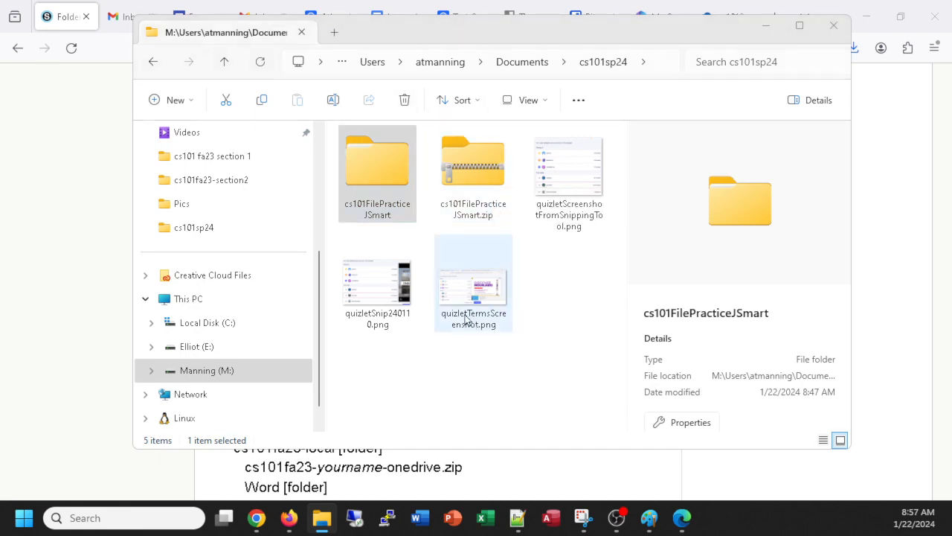
key(alt+Tab)
Step: Reread the Folders and Files Practice upload instructions and begin Submit Assignment
scroll(474, 264, down, 2)
scroll(474, 252, down, 4)
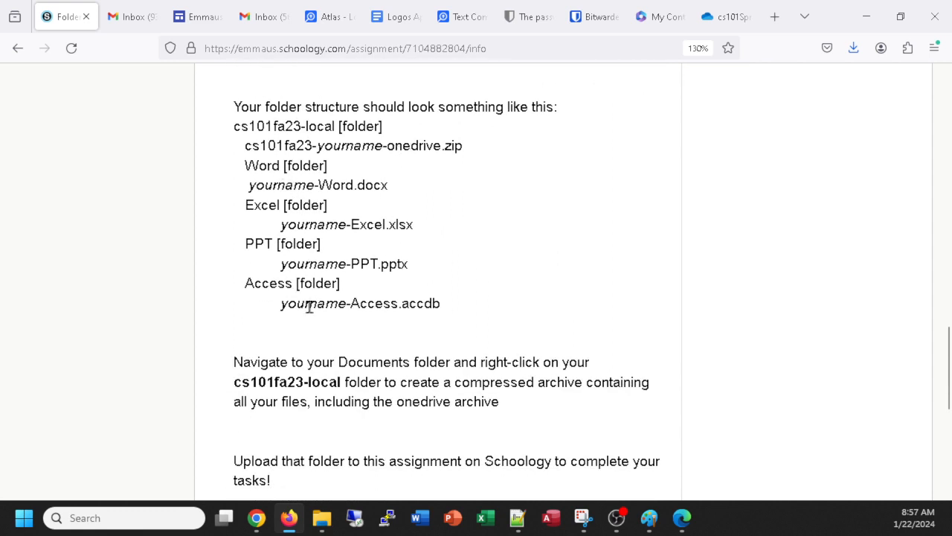
scroll(310, 307, down, 2)
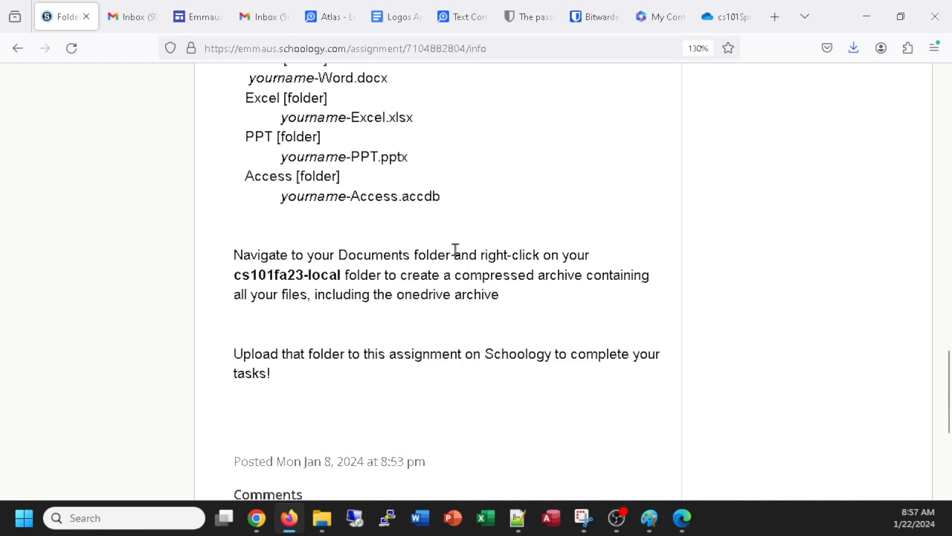
scroll(400, 276, down, 2)
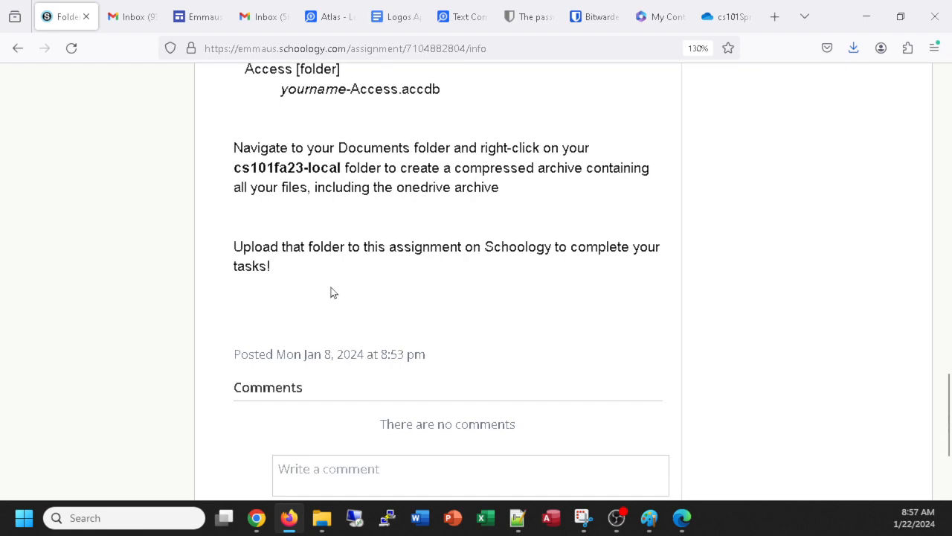
scroll(333, 292, up, 15)
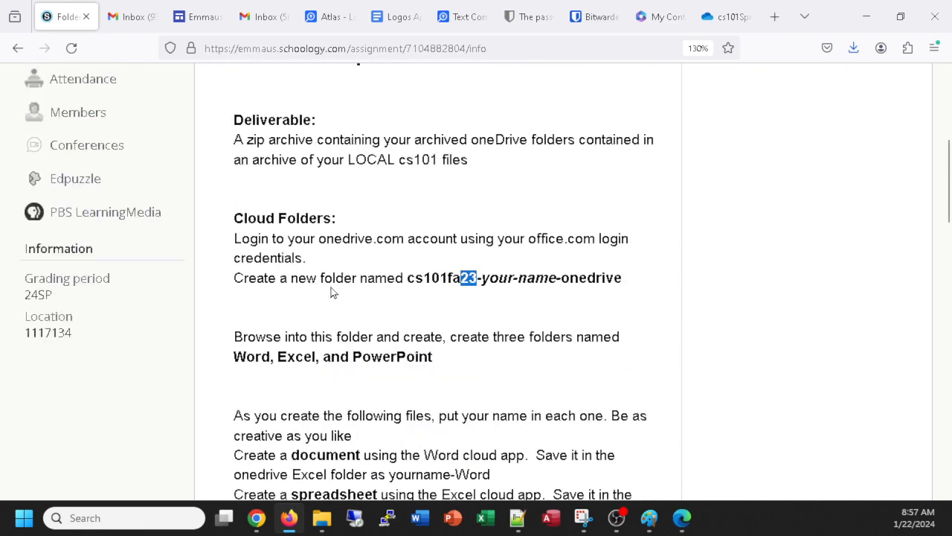
scroll(333, 292, up, 5)
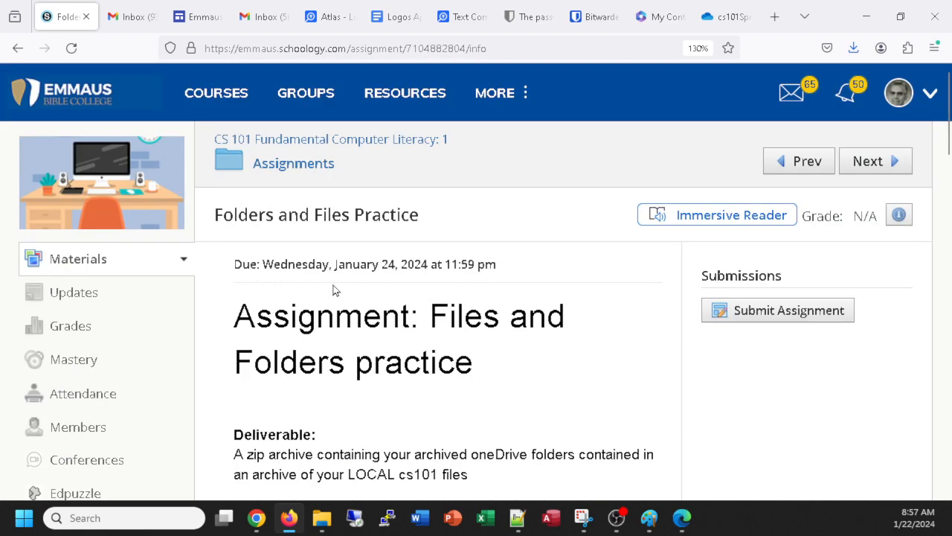
click(748, 309)
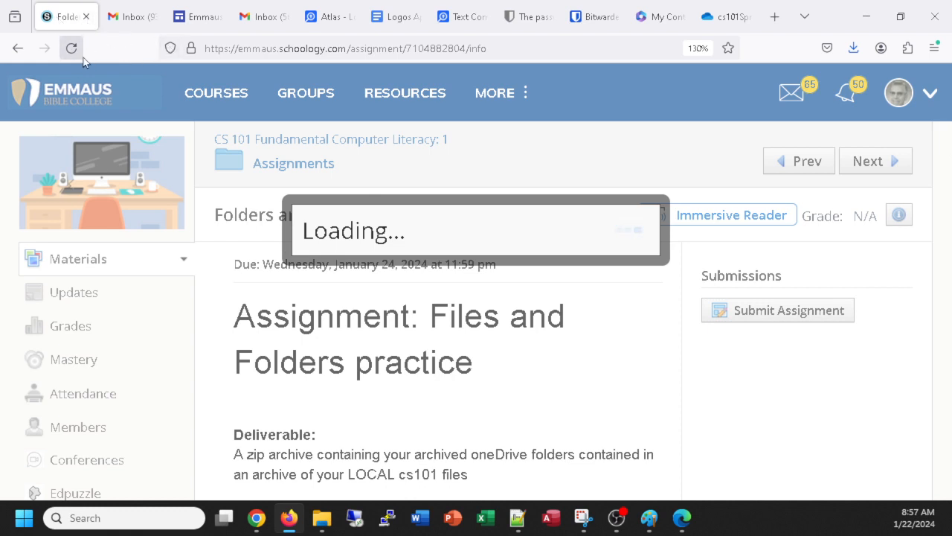
Step: Reload the expired page and sign in with the student's username and password
click(19, 50)
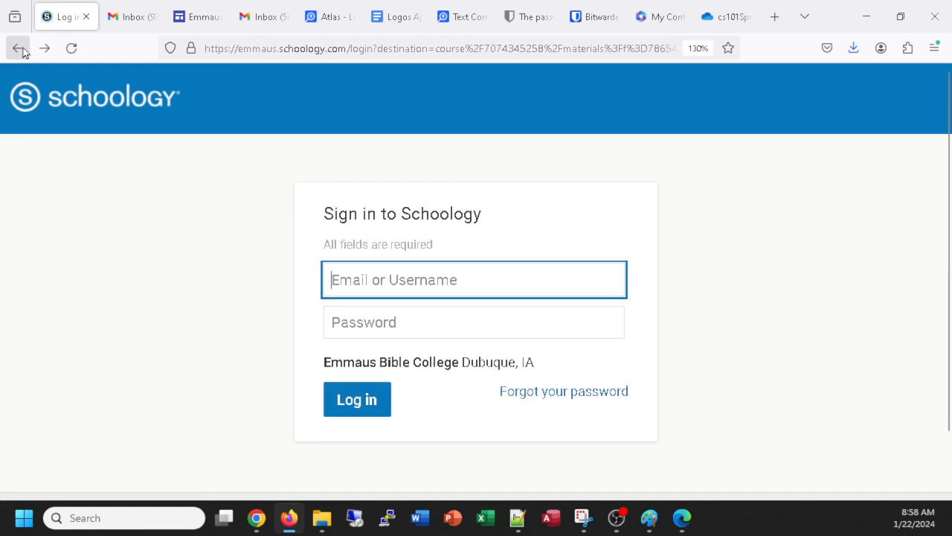
click(412, 274)
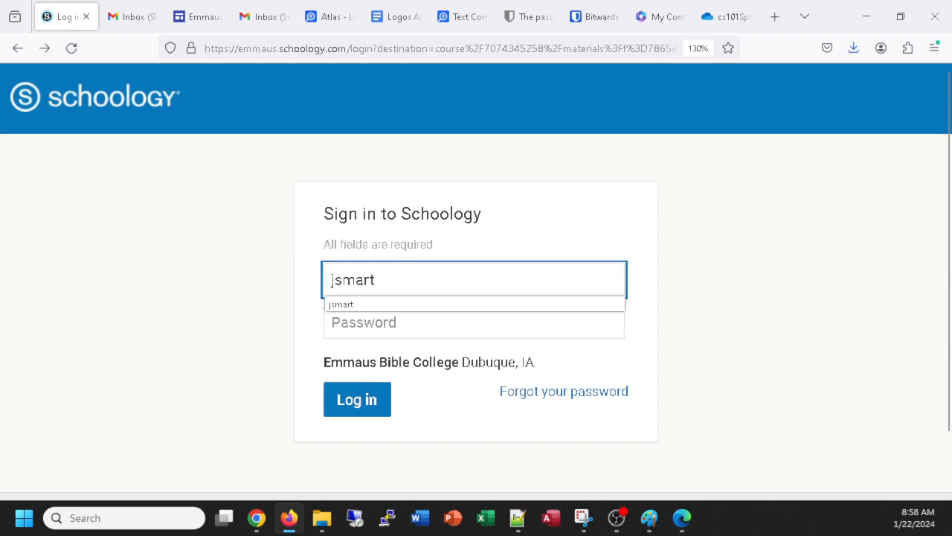
key(Tab)
text(•••••••)
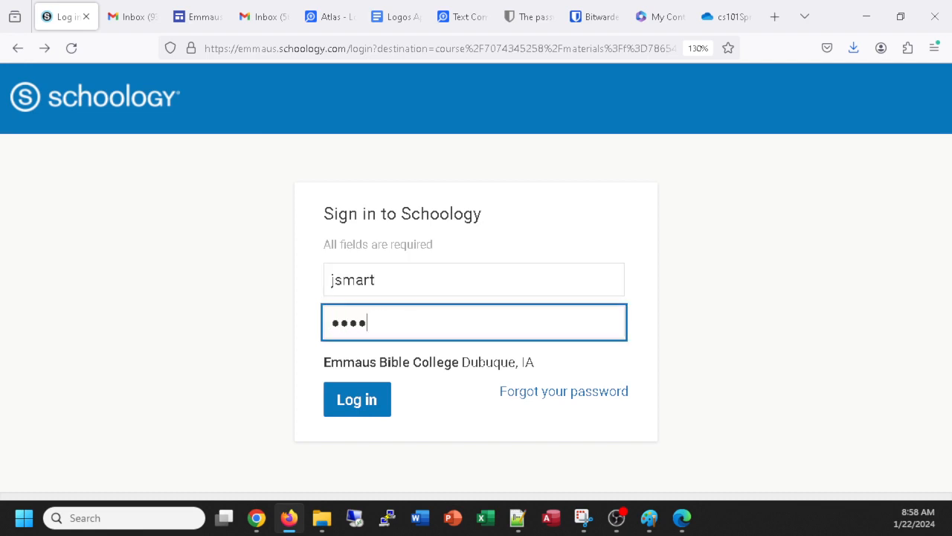
key(Return)
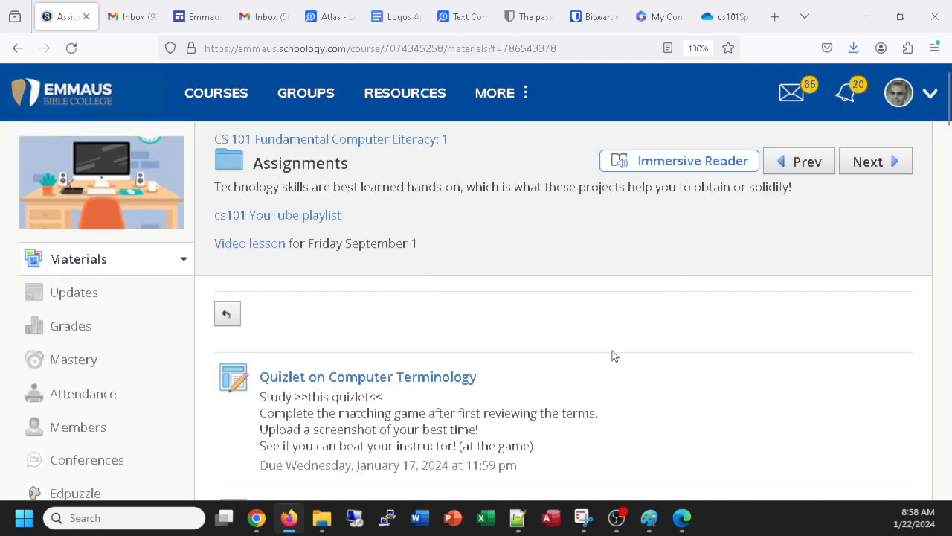
Step: Open Folders and Files Practice from the Assignments list and start a new submission
scroll(617, 352, down, 3)
scroll(603, 350, down, 5)
click(397, 187)
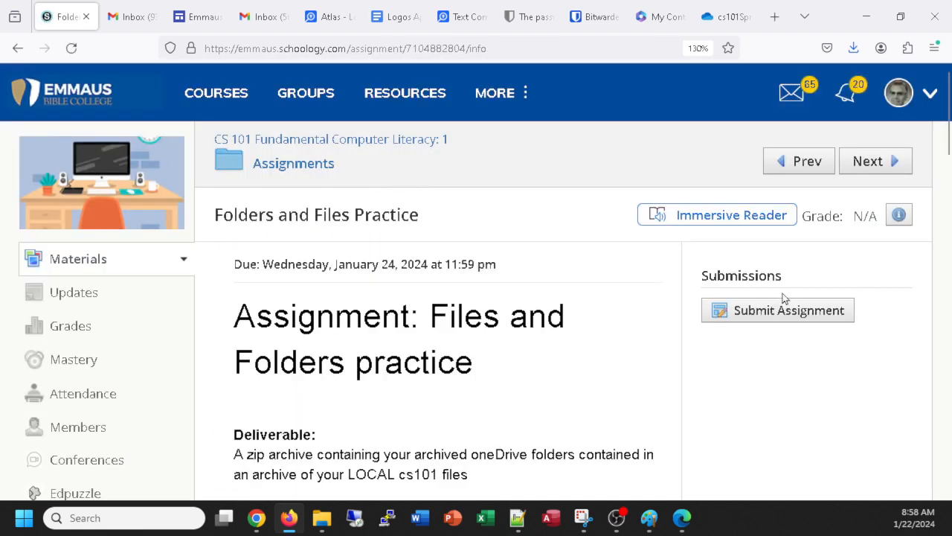
click(772, 311)
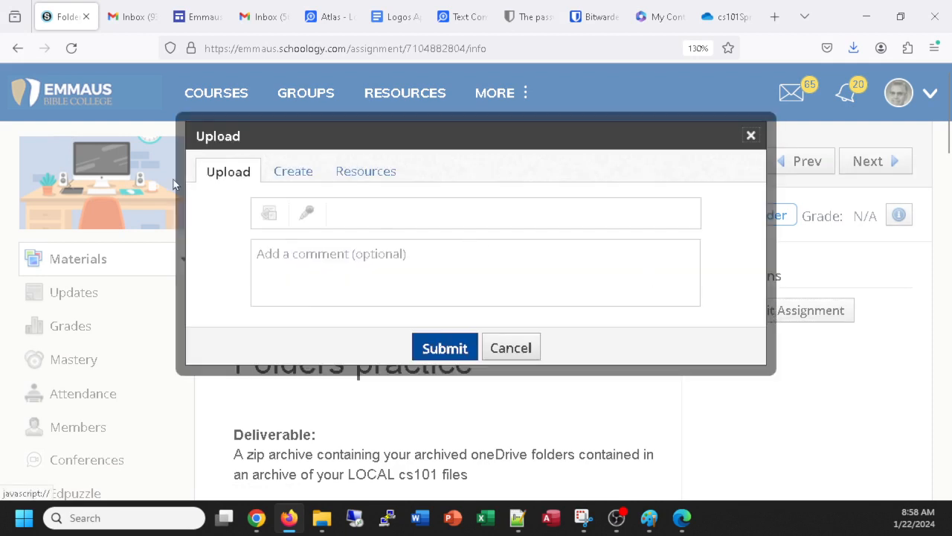
Step: Browse to Documents > cs101sp24 and attach cs101FilePracticeJSmart.zip to the upload
click(269, 215)
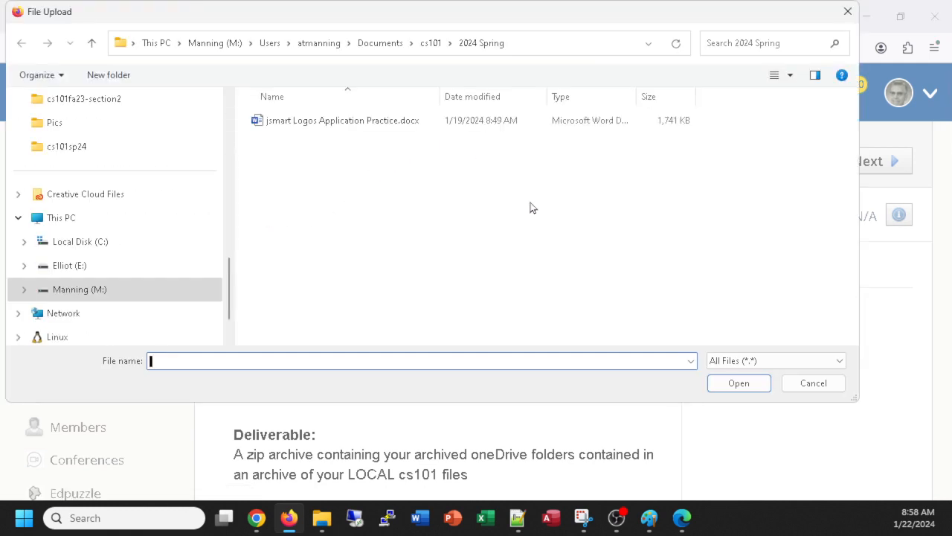
click(431, 43)
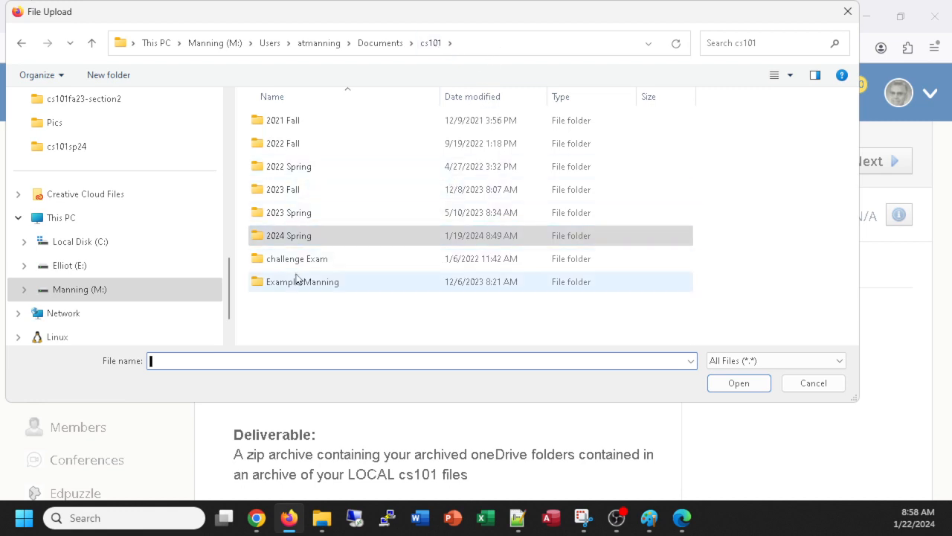
click(365, 52)
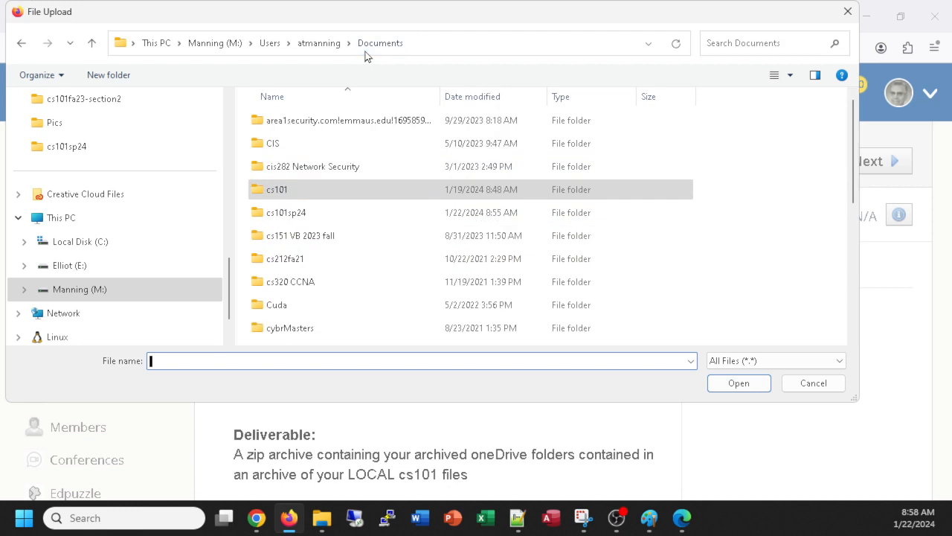
double_click(286, 214)
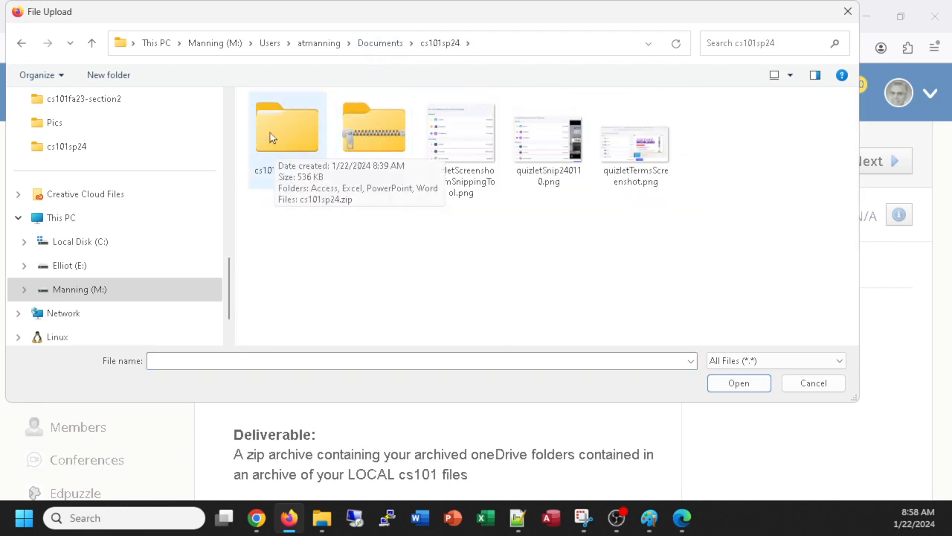
click(368, 122)
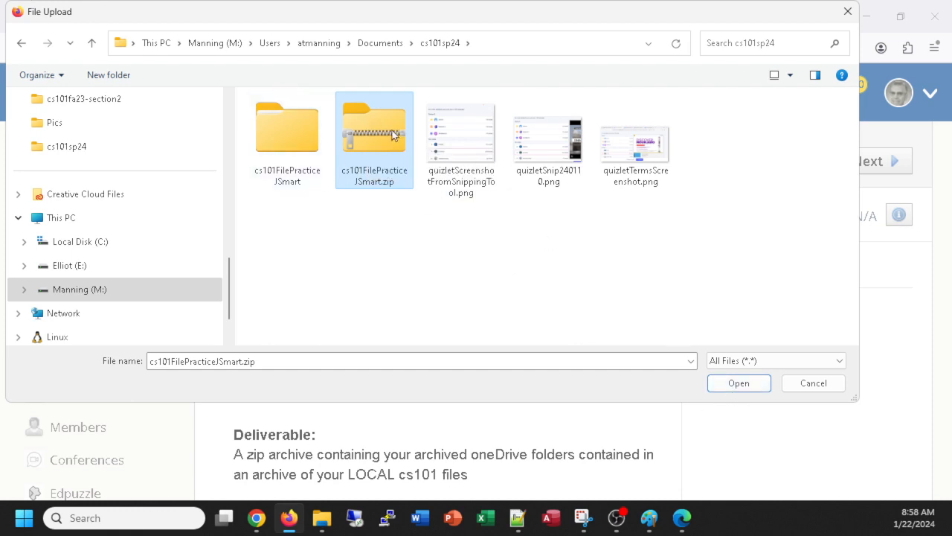
key(Return)
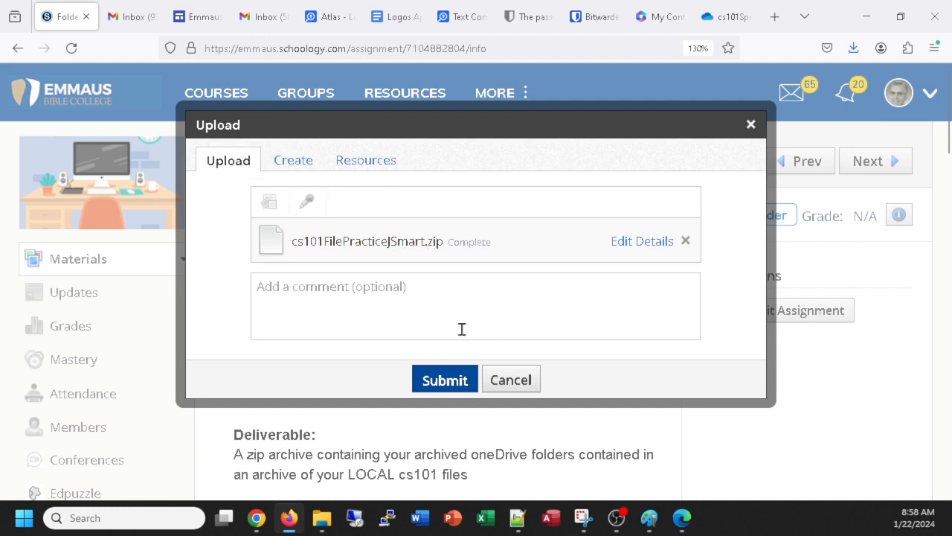
Step: Add the comment 'uploading zipped archive of all the folders including the cloud folder' and submit
click(389, 289)
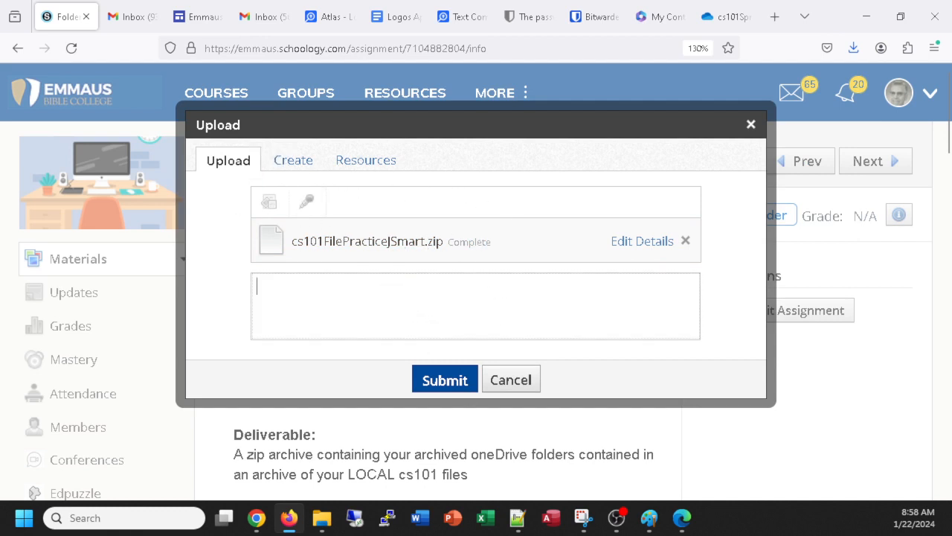
text(uploading zipped archive of all the)
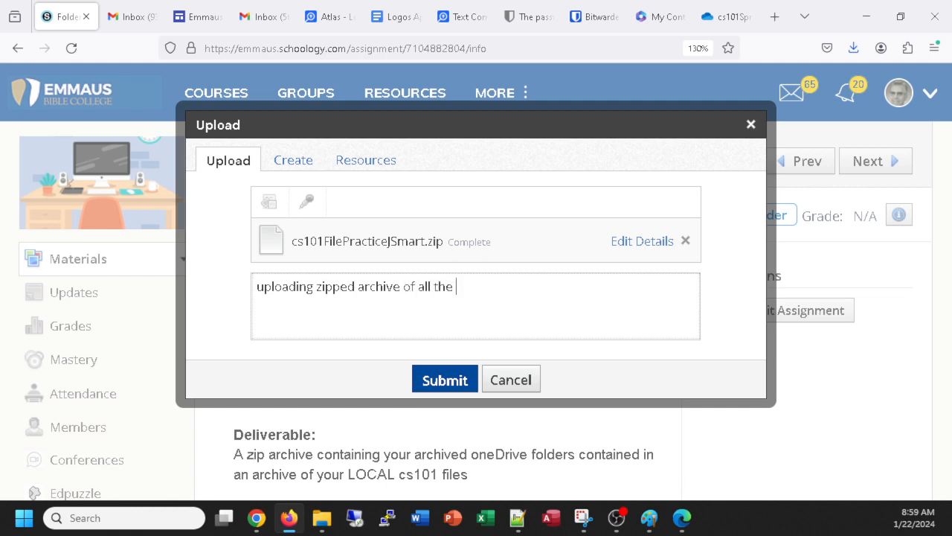
text(lders including the cloud folder)
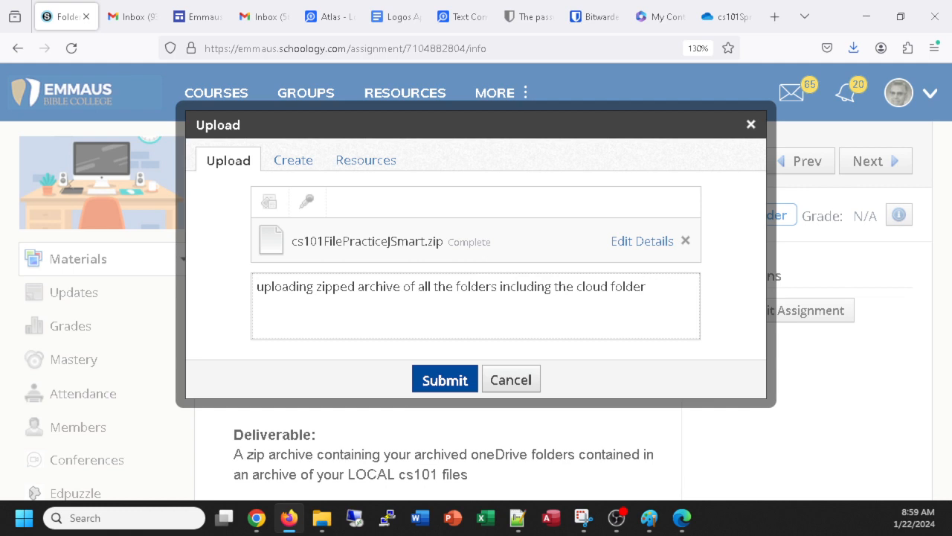
click(443, 380)
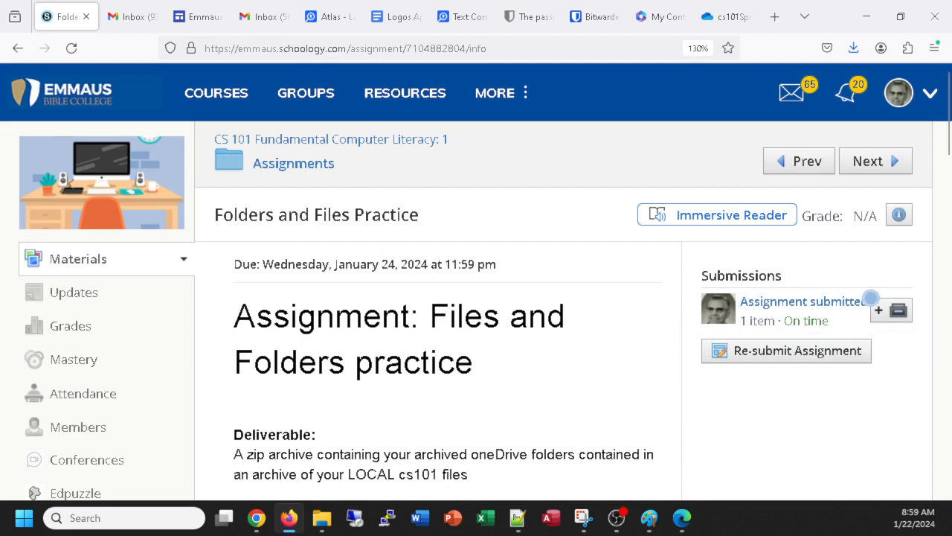
click(786, 303)
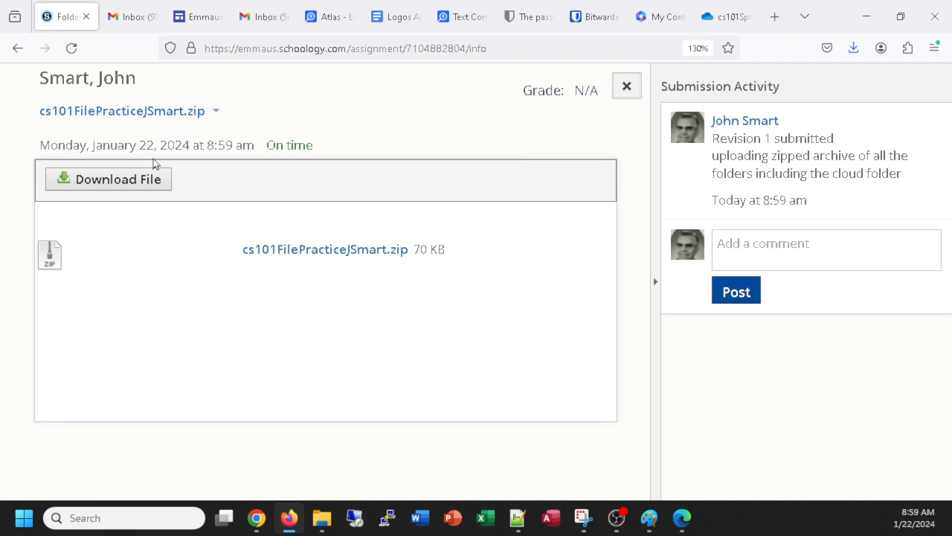
click(626, 86)
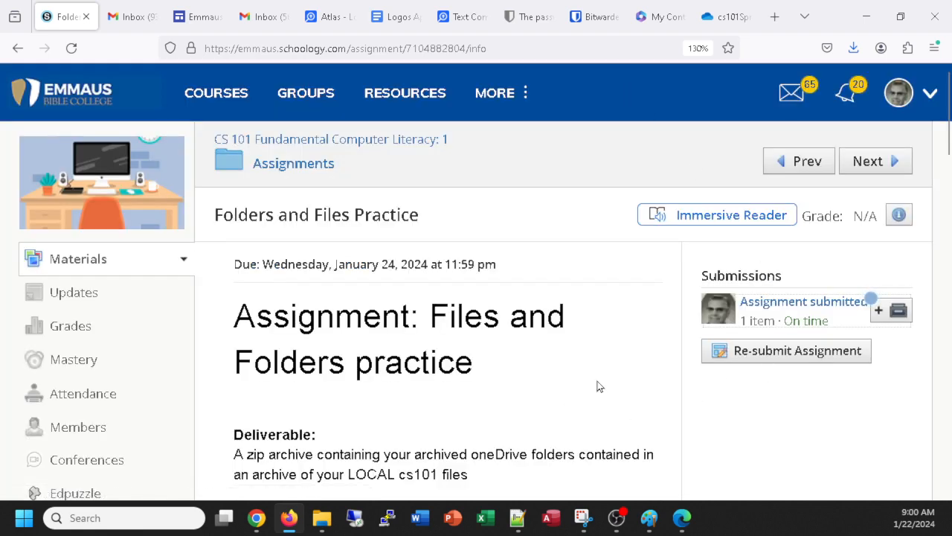
scroll(533, 384, down, 3)
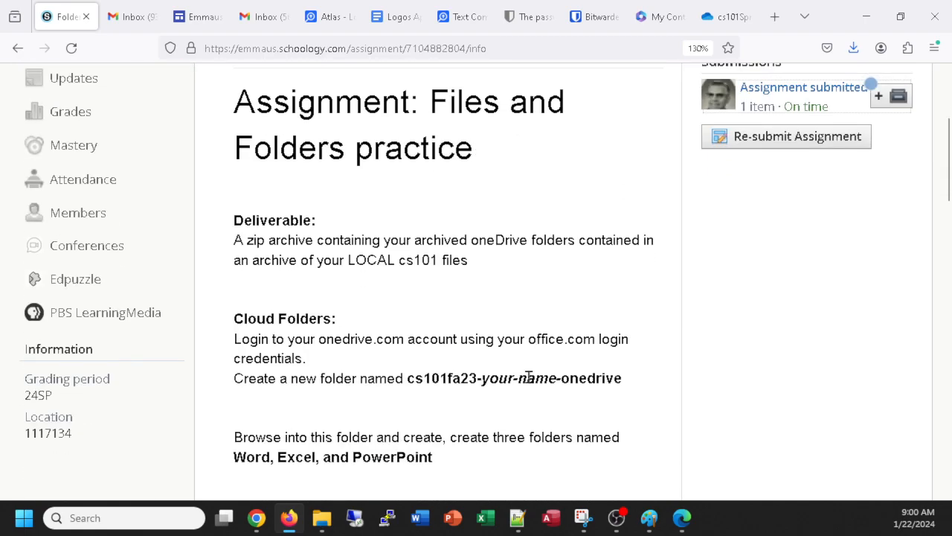
scroll(530, 380, down, 15)
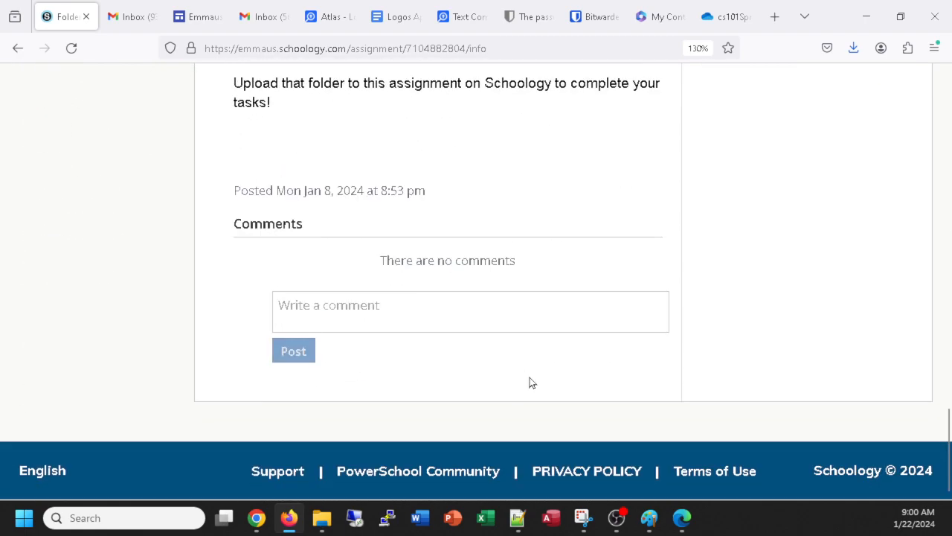
scroll(531, 381, up, 20)
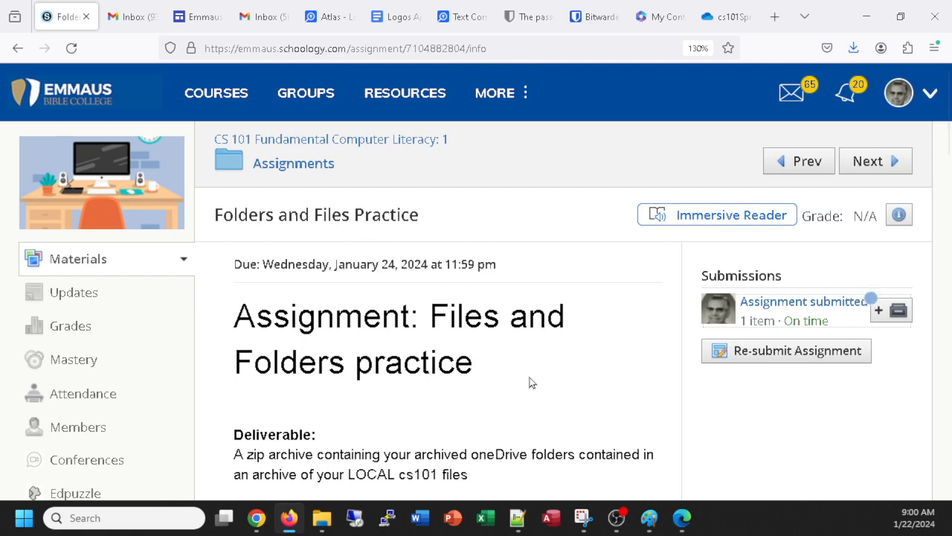
scroll(529, 383, down, 5)
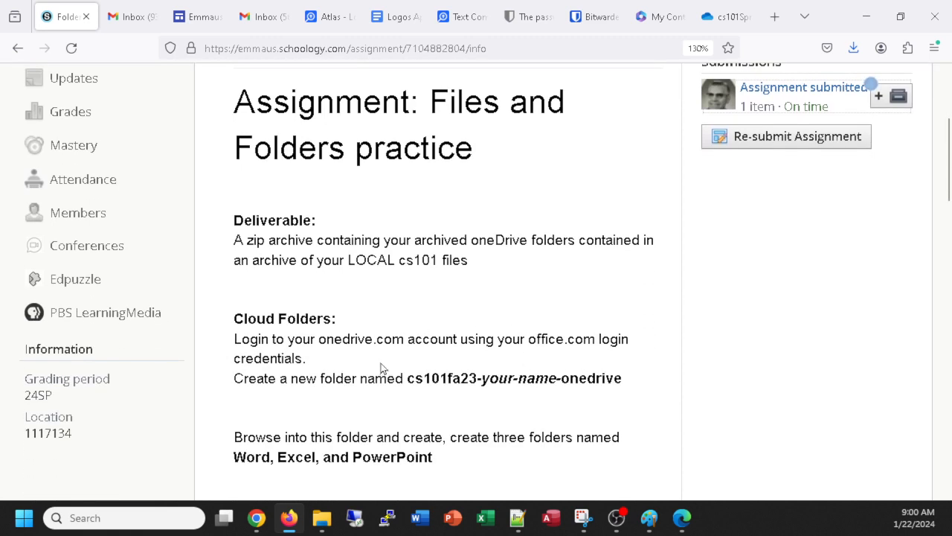
scroll(389, 341, down, 2)
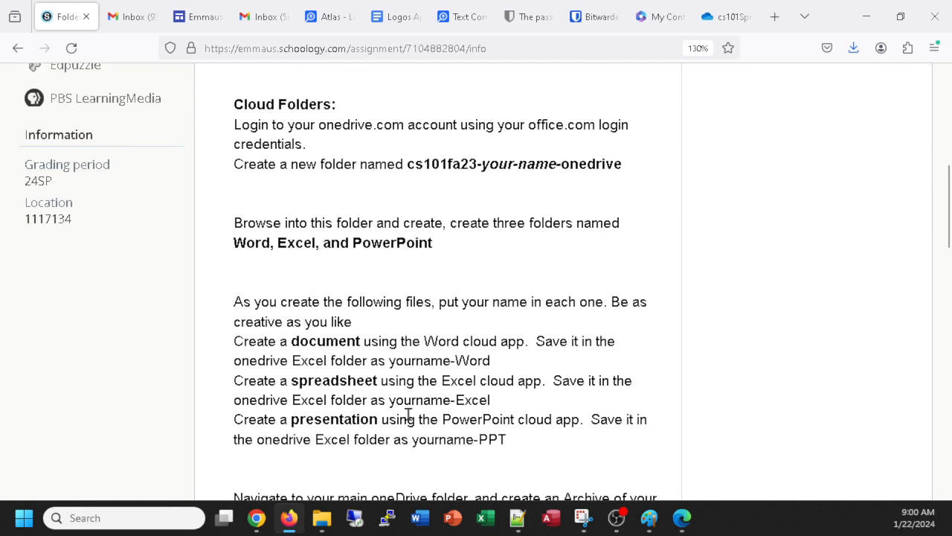
click(321, 517)
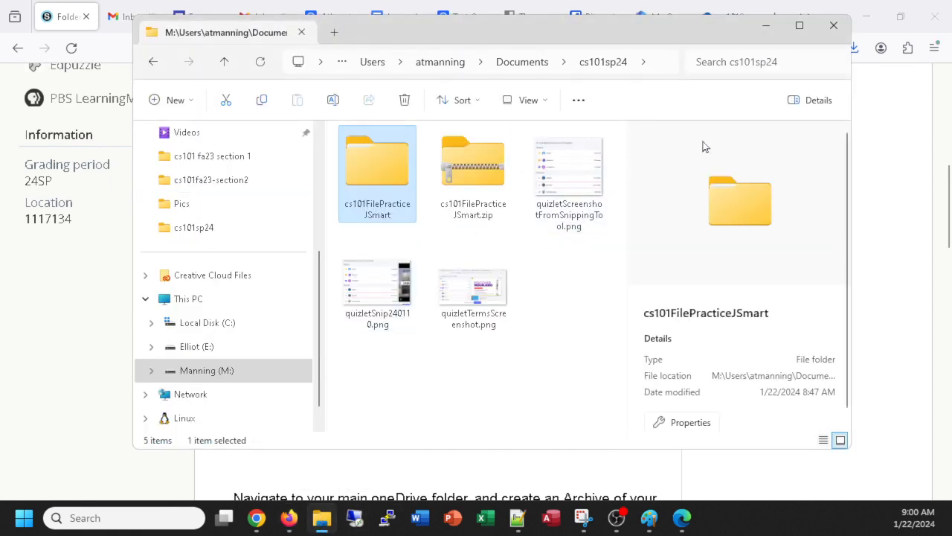
Step: Go up to the local Documents folder and look through its contents
click(524, 63)
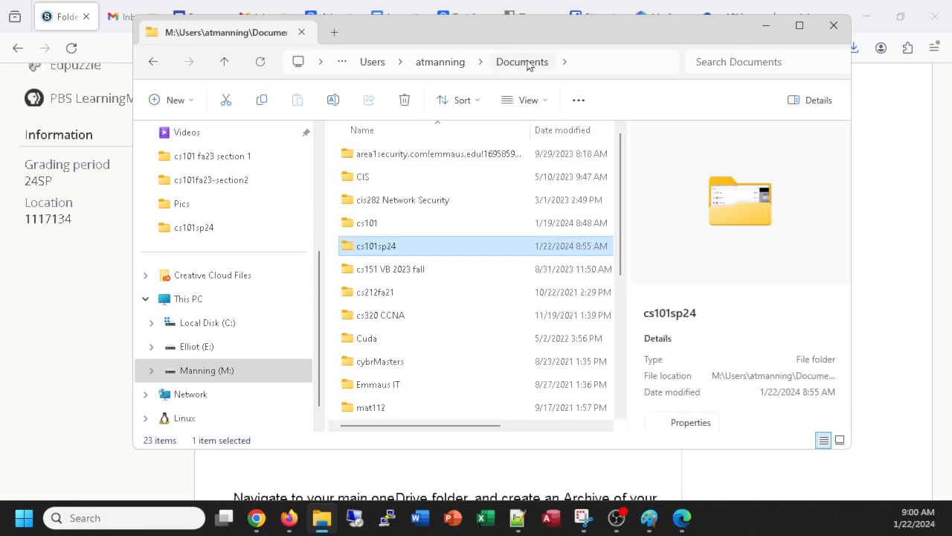
scroll(324, 320, up, 1)
scroll(324, 315, up, 2)
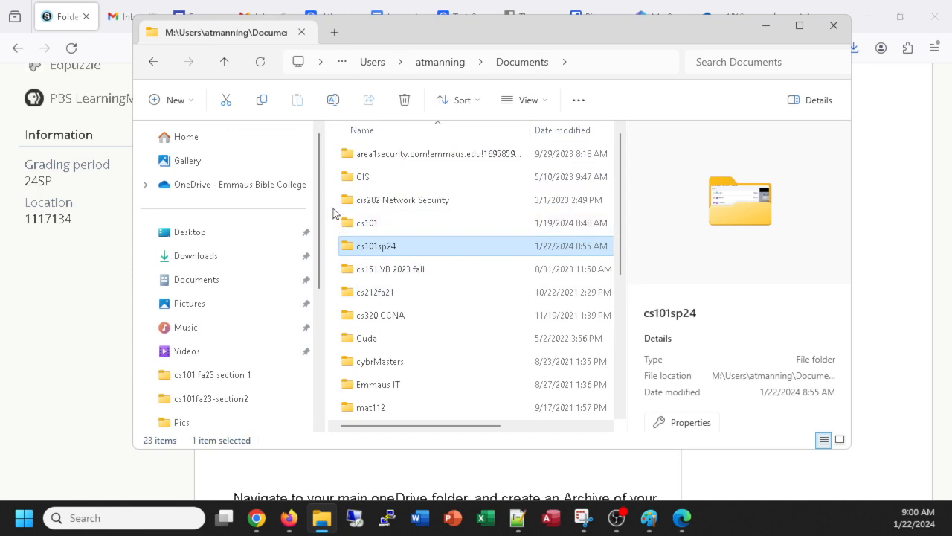
scroll(315, 190, down, 3)
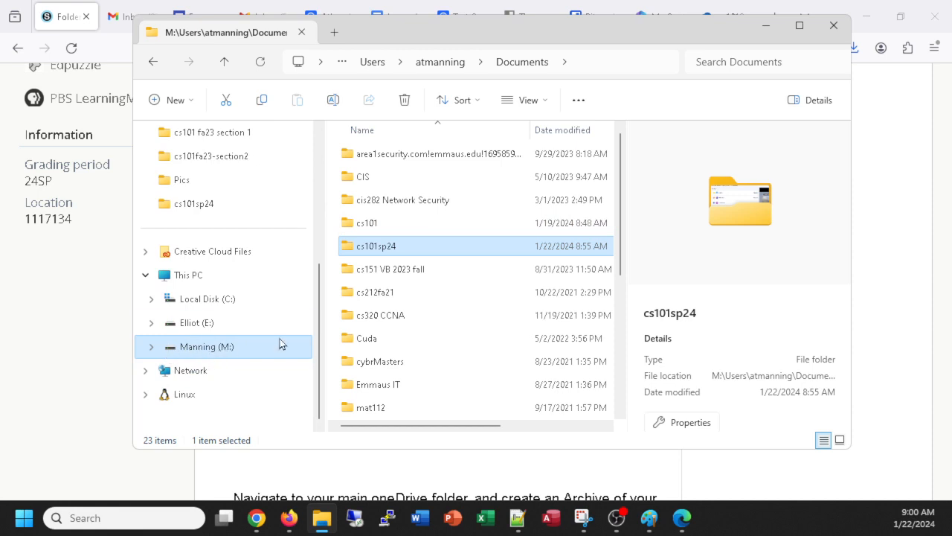
drag(316, 321, 320, 176)
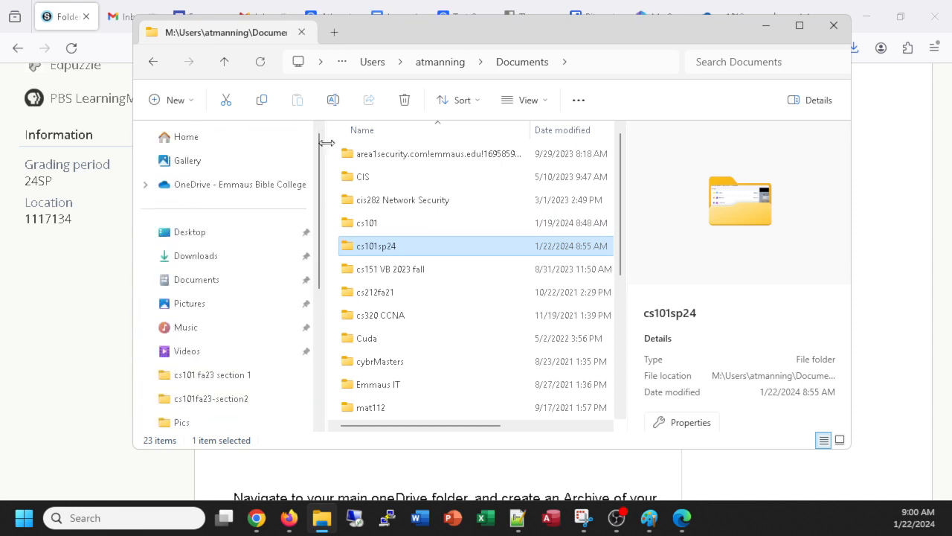
Step: Browse through the OneDrive Documents folder
click(196, 279)
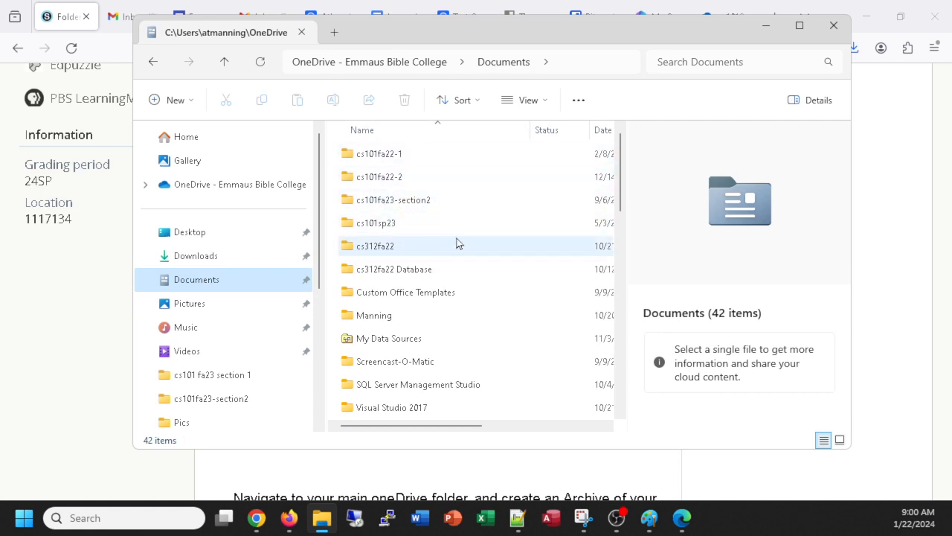
scroll(495, 239, down, 2)
scroll(496, 239, down, 2)
scroll(497, 242, up, 4)
scroll(500, 244, down, 2)
scroll(500, 244, up, 2)
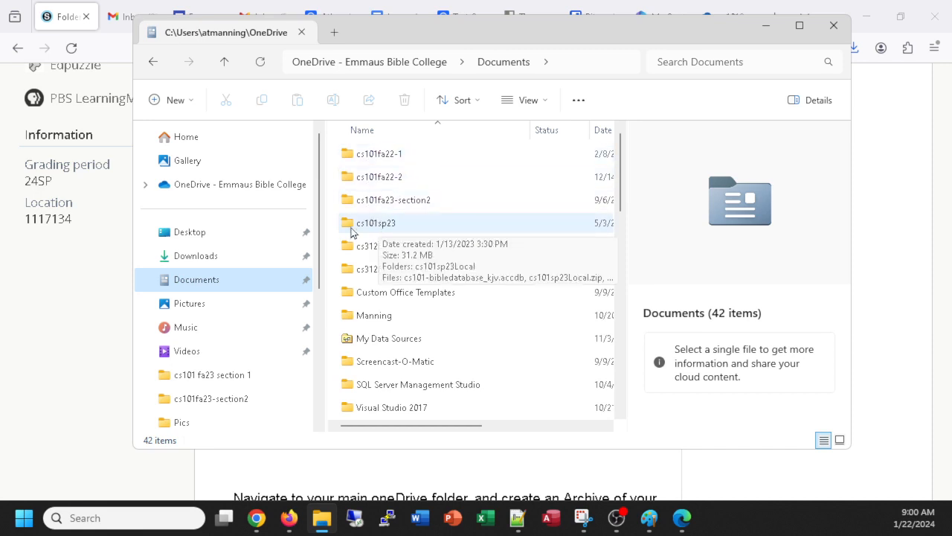
scroll(471, 238, down, 2)
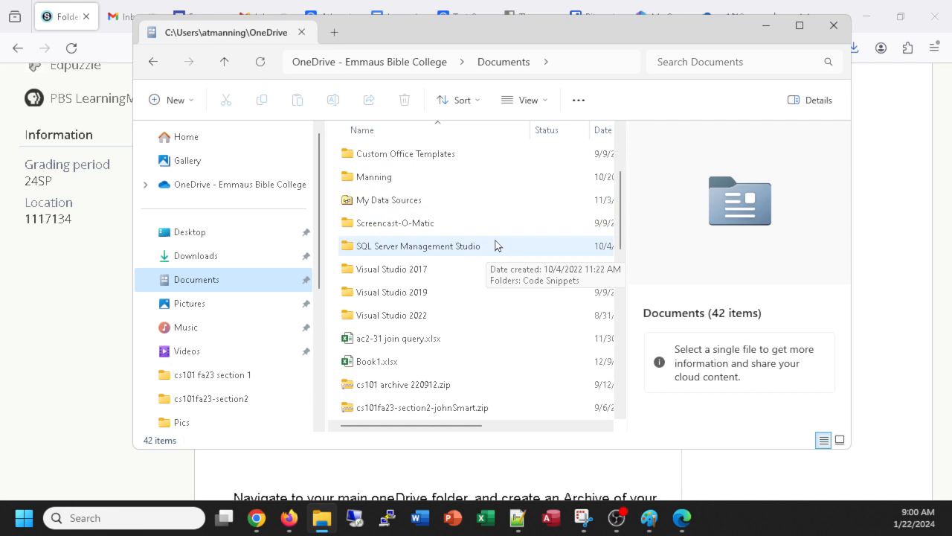
scroll(493, 243, down, 1)
scroll(498, 240, down, 5)
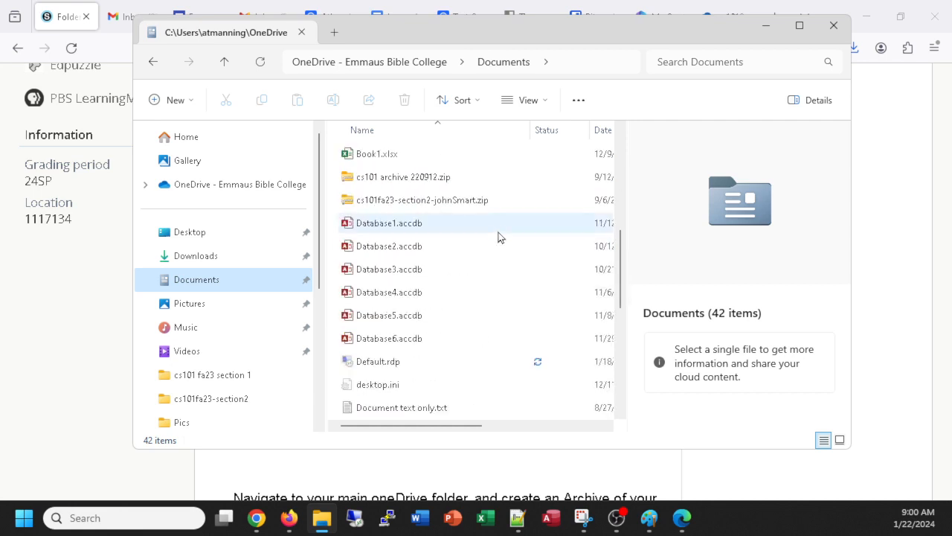
scroll(493, 228, up, 8)
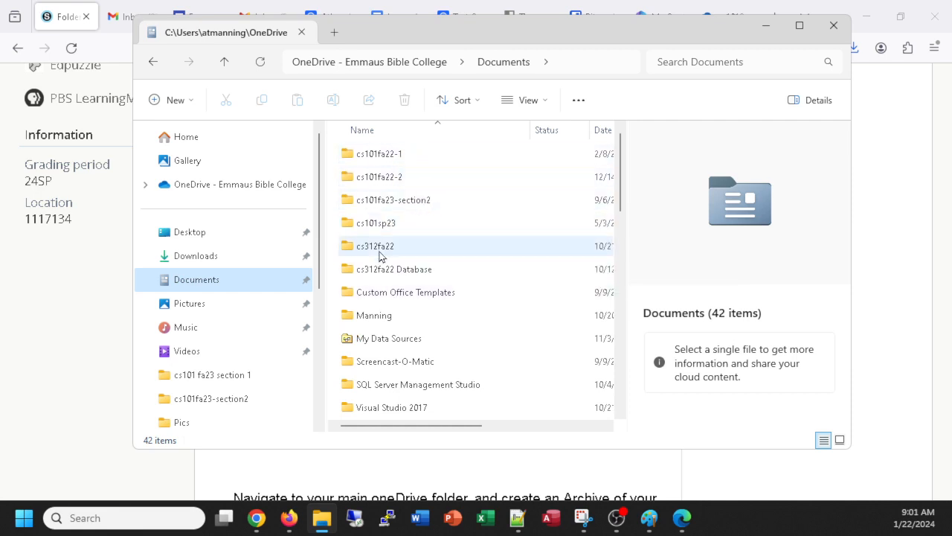
Step: Look through the Downloads folder, then bring the Schoology assignment page back to front
click(198, 257)
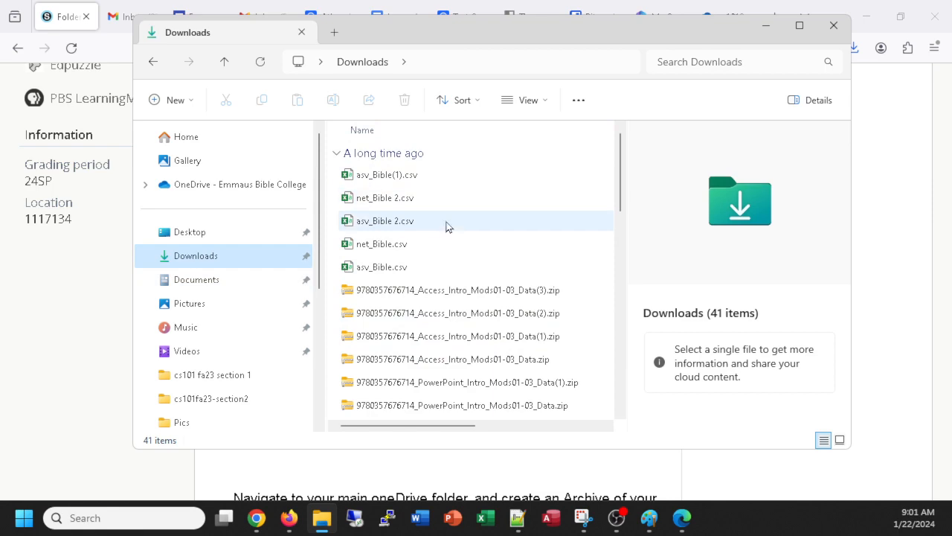
scroll(421, 272, down, 8)
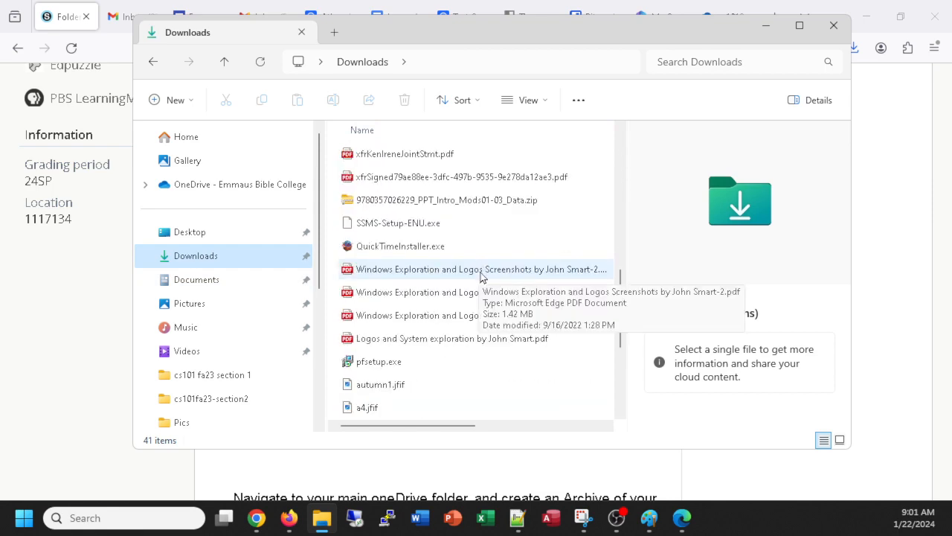
scroll(481, 277, down, 3)
scroll(479, 276, up, 6)
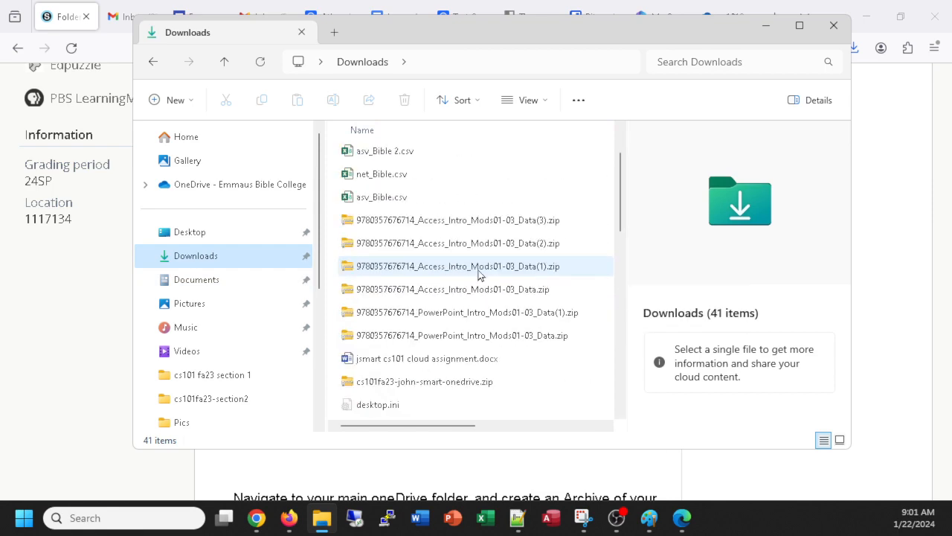
scroll(479, 274, up, 5)
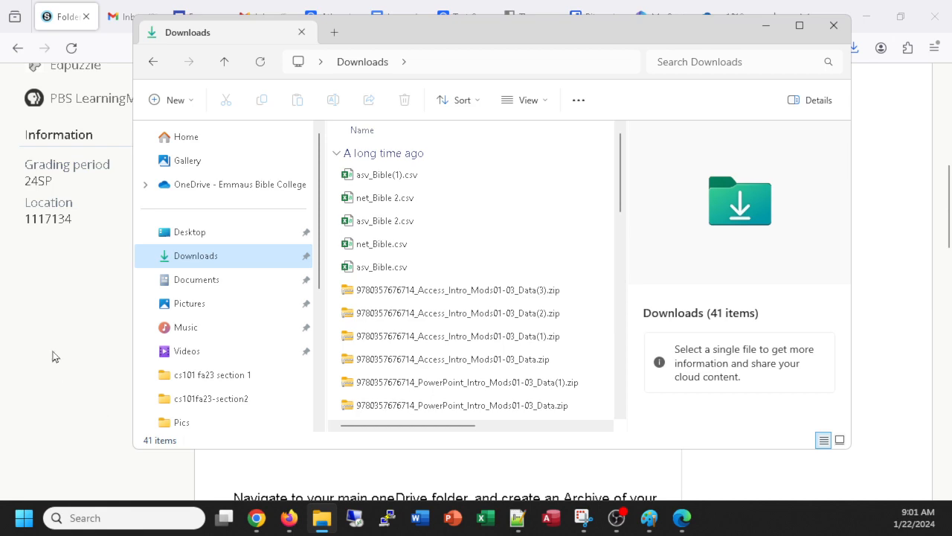
click(512, 474)
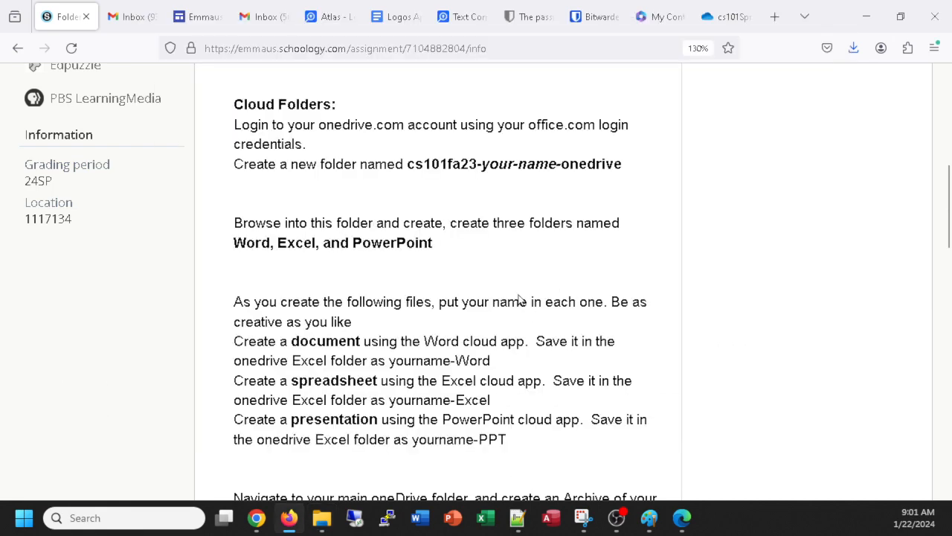
Step: Open the CS 101 Assignments list and scroll down to Folders and Files Practice
scroll(520, 301, up, 5)
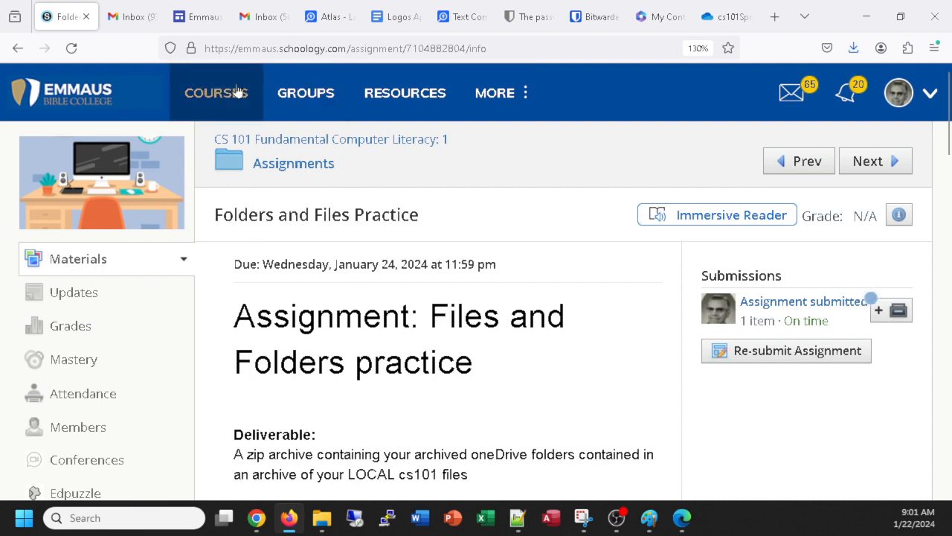
click(301, 165)
scroll(448, 259, down, 6)
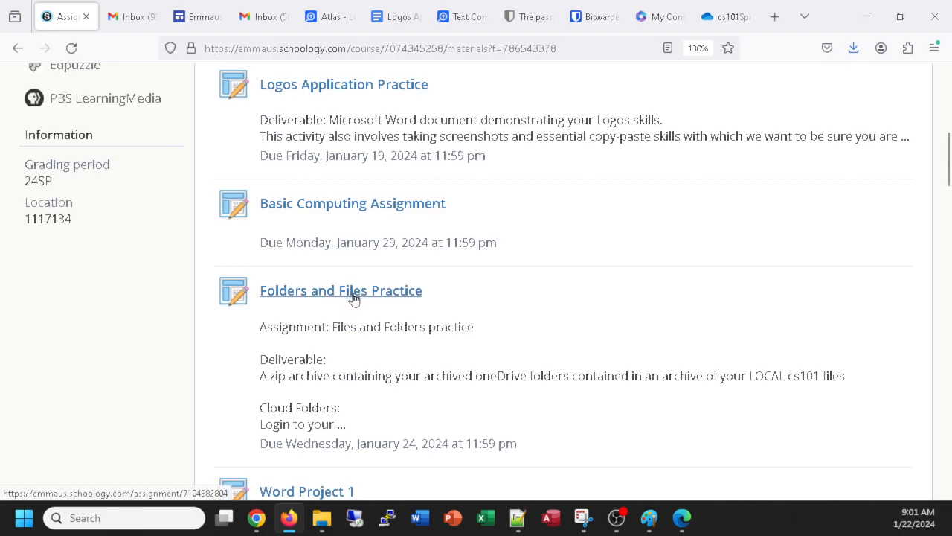
scroll(357, 298, down, 2)
scroll(412, 302, up, 6)
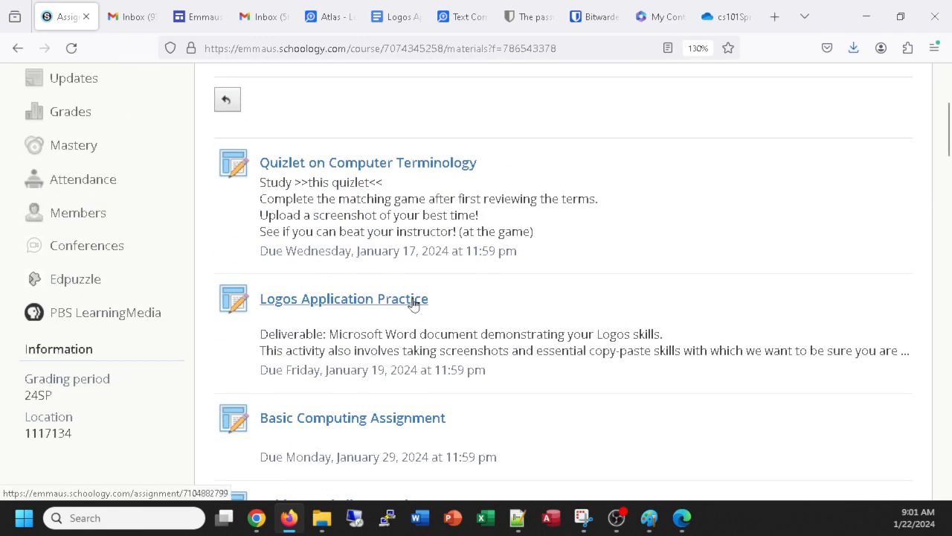
scroll(416, 306, down, 2)
scroll(427, 304, down, 2)
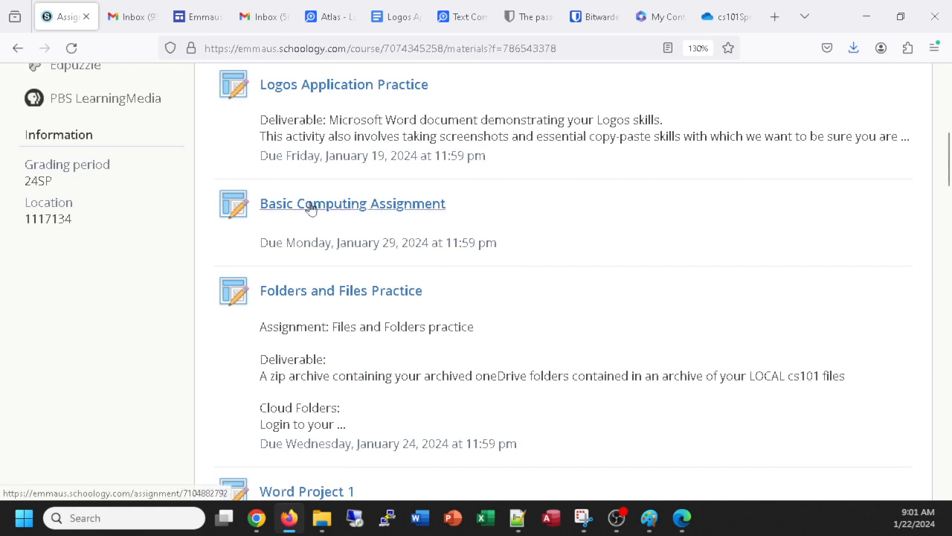
scroll(512, 255, down, 2)
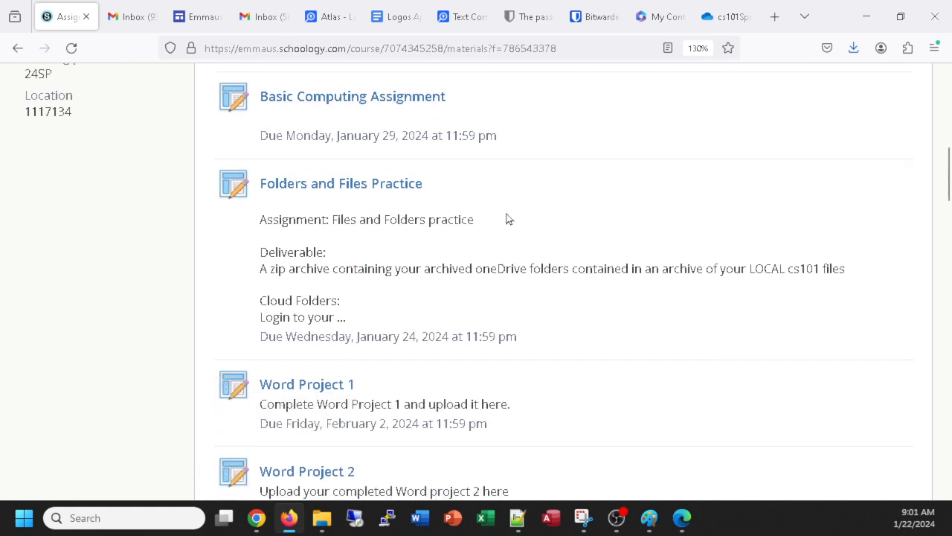